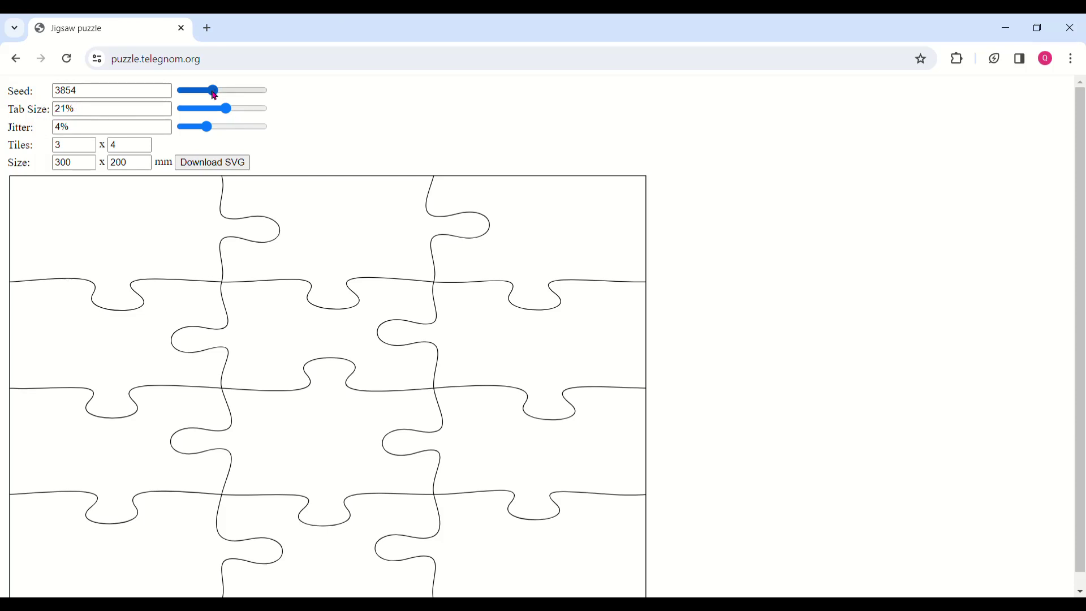
Adjust the jigsaw pattern to seed 4915, tab size 23.4% and jitter 13%.
left_click_drag(214, 95, 252, 98)
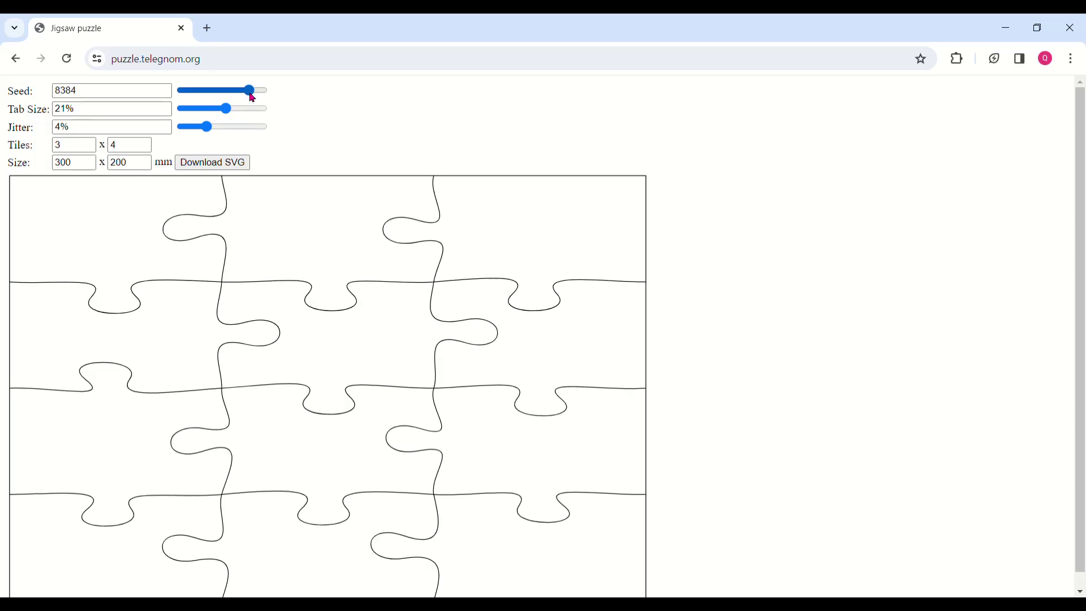
left_click_drag(255, 97, 226, 97)
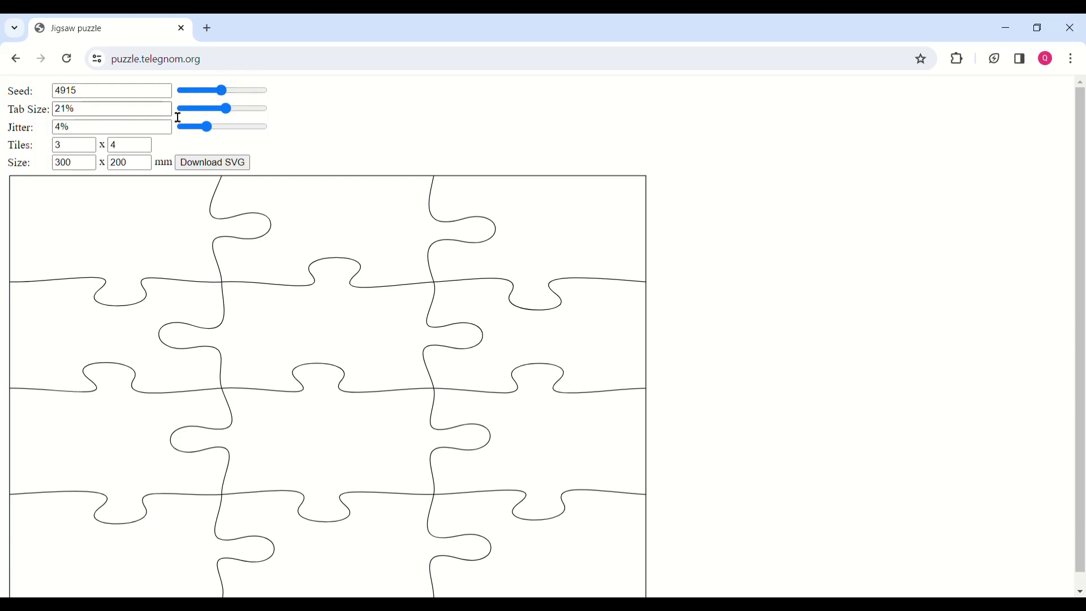
left_click_drag(225, 110, 215, 115)
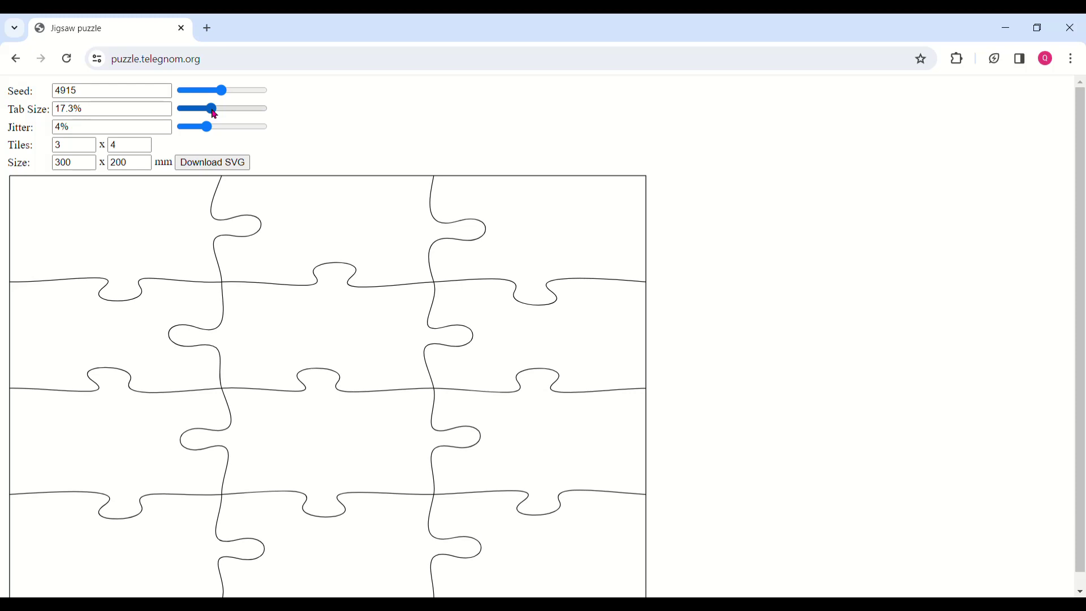
left_click_drag(214, 115, 220, 114)
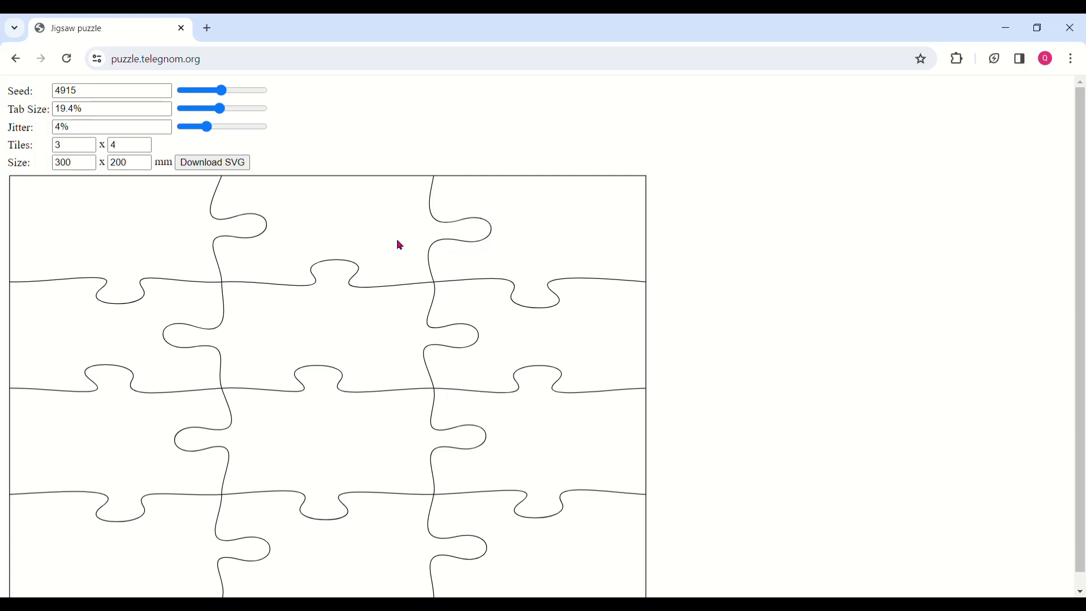
left_click(240, 109)
left_click_drag(242, 111, 277, 145)
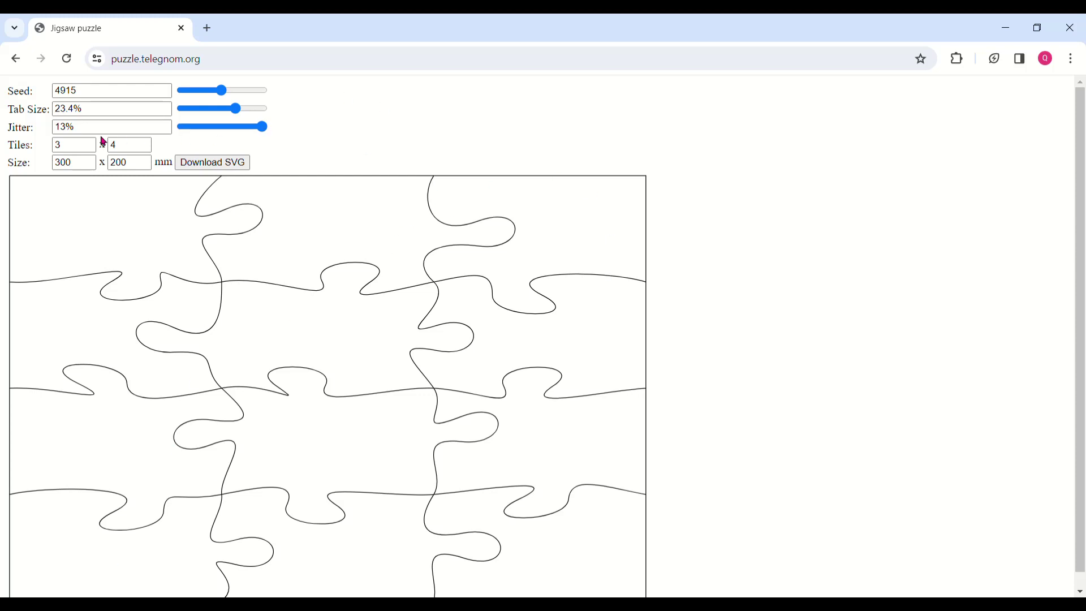
Set the puzzle's tile layout to 2 x 4.
left_click(137, 145)
key("BackSpace")
type("5")
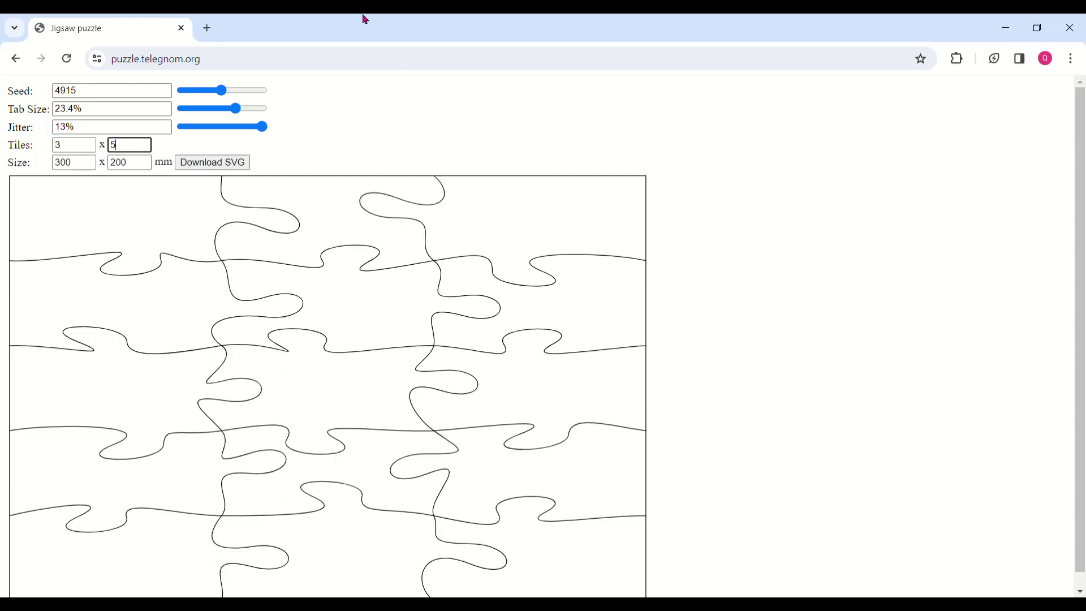
left_click(70, 145)
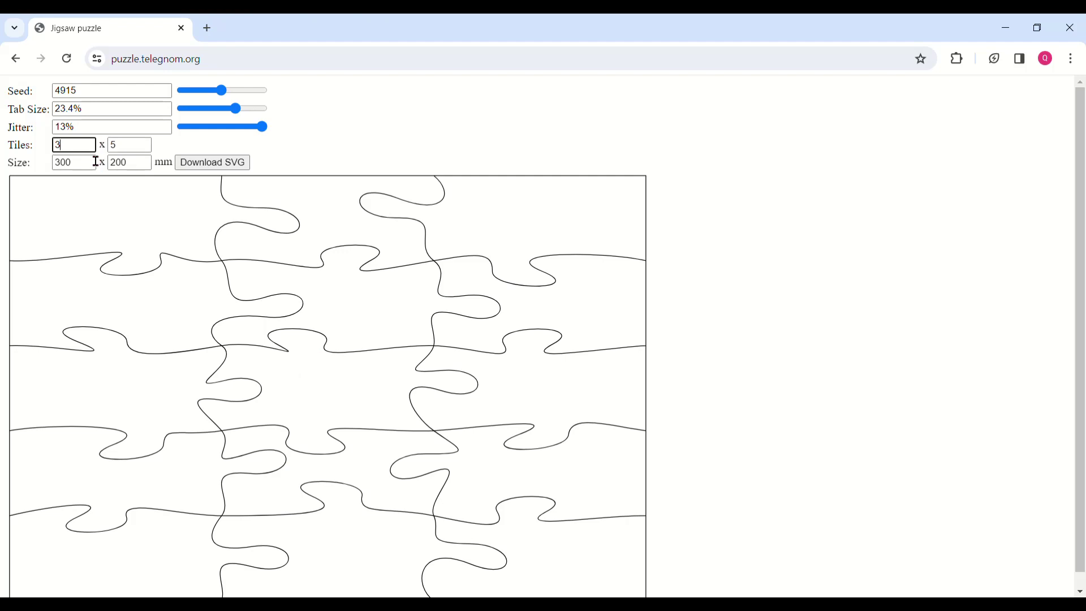
key("BackSpace")
type("2")
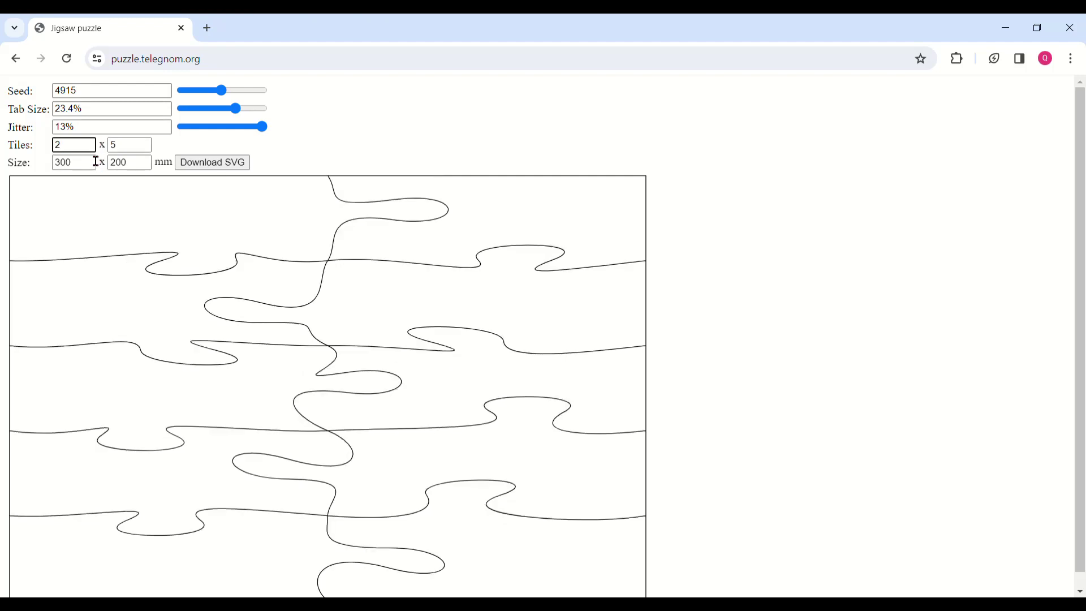
left_click(131, 146)
key("BackSpace")
type("4")
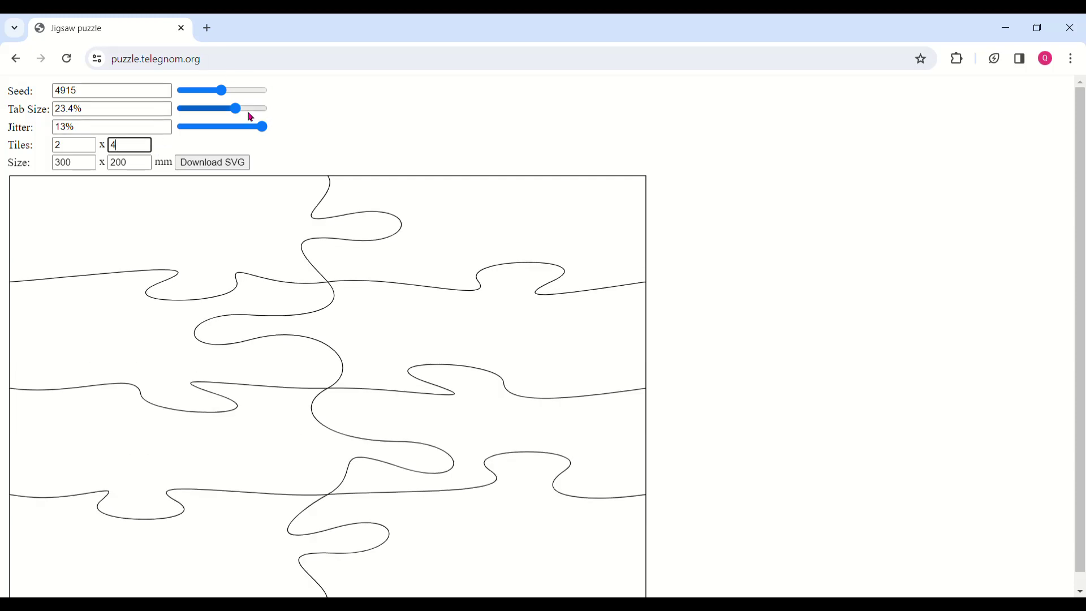
Reduce the jitter to 7% and download the puzzle as an SVG.
left_click_drag(259, 134, 229, 143)
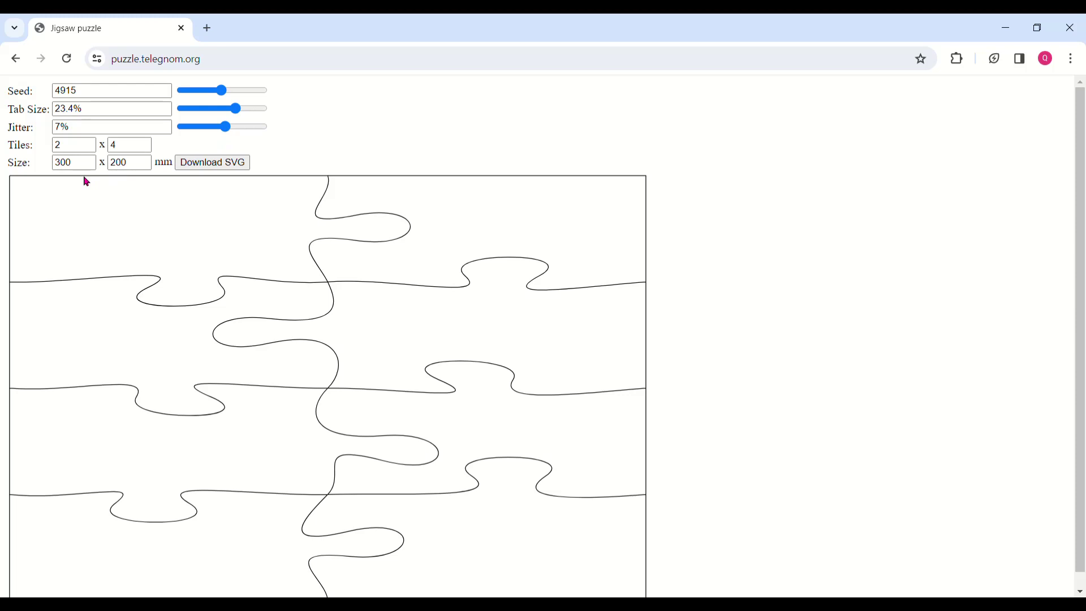
left_click(207, 166)
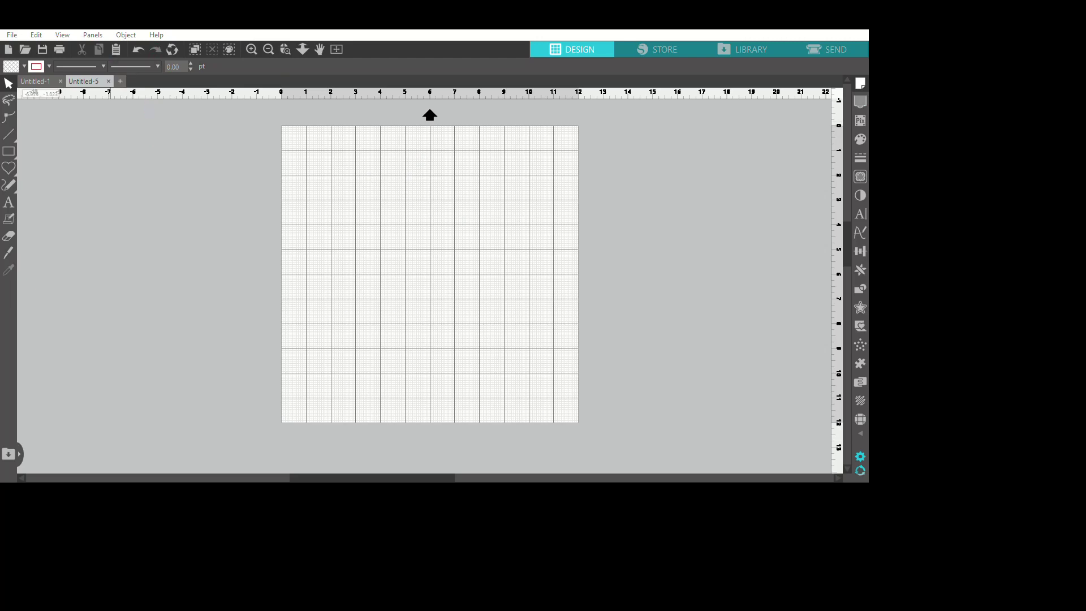
Switch to Silhouette Studio, bring the downloaded puzzle SVG into the blank design, and move it off the page to the left of the mat.
left_click(12, 35)
left_click(60, 116)
double_click(158, 106)
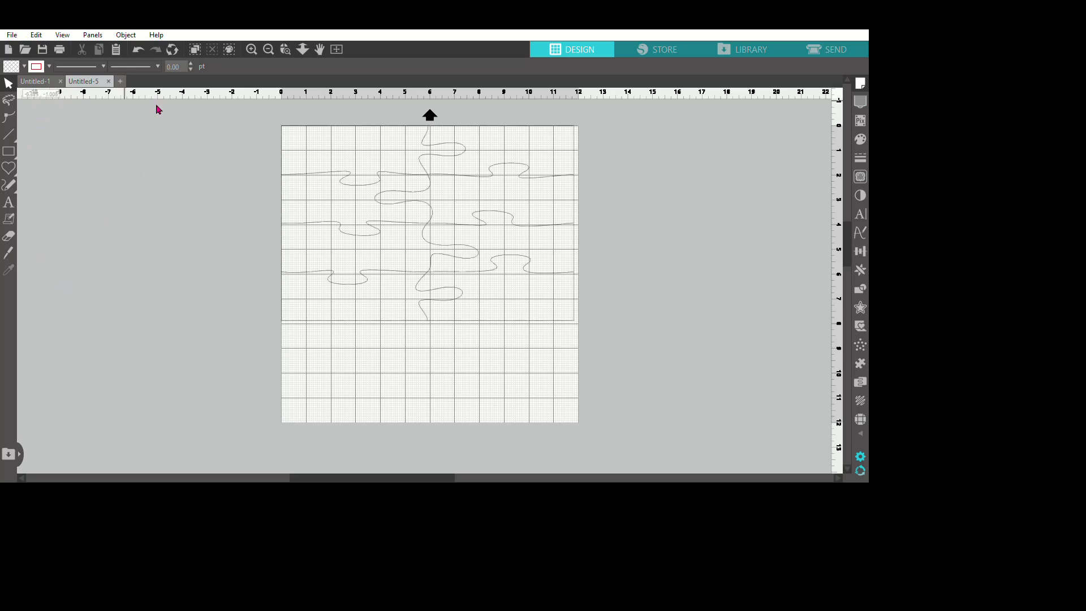
left_click_drag(529, 206, 172, 175)
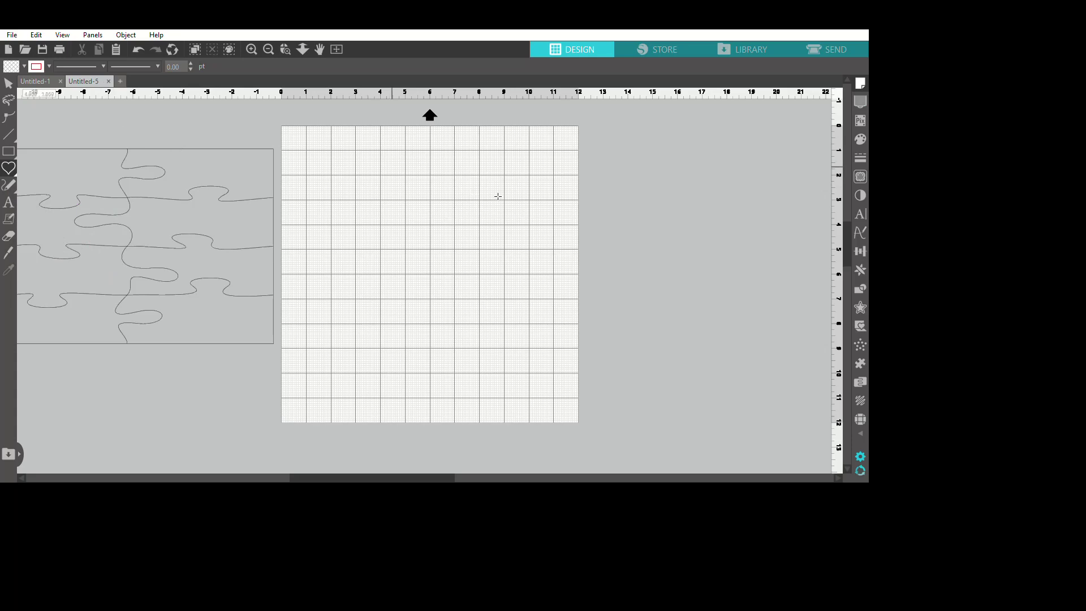
Draw a heart about 9.79 in wide and 9.01 in high over the mat.
left_click_drag(395, 172, 403, 245)
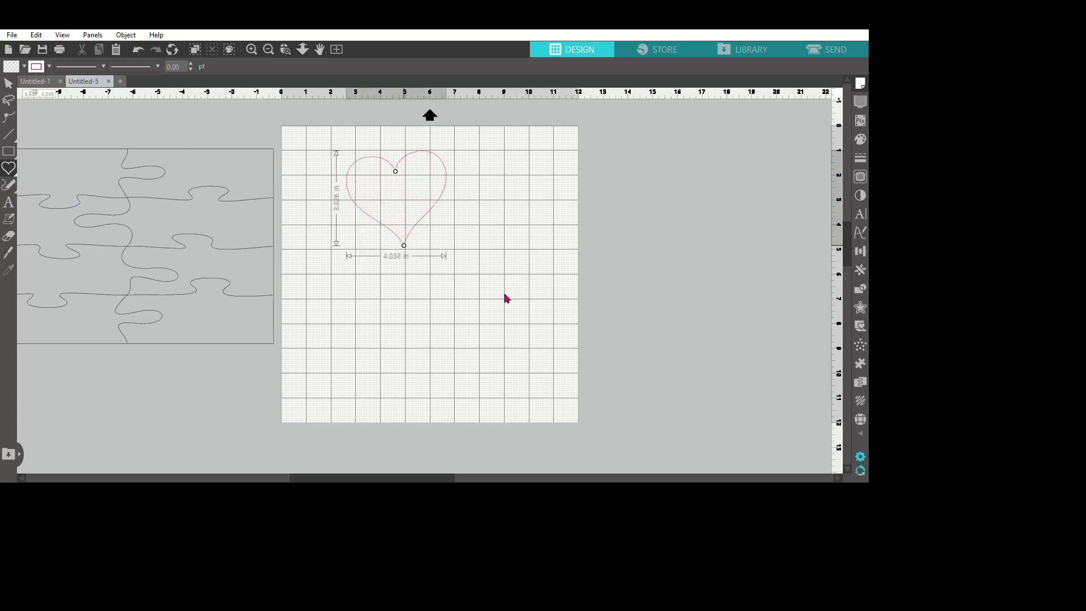
left_click_drag(505, 294, 505, 424)
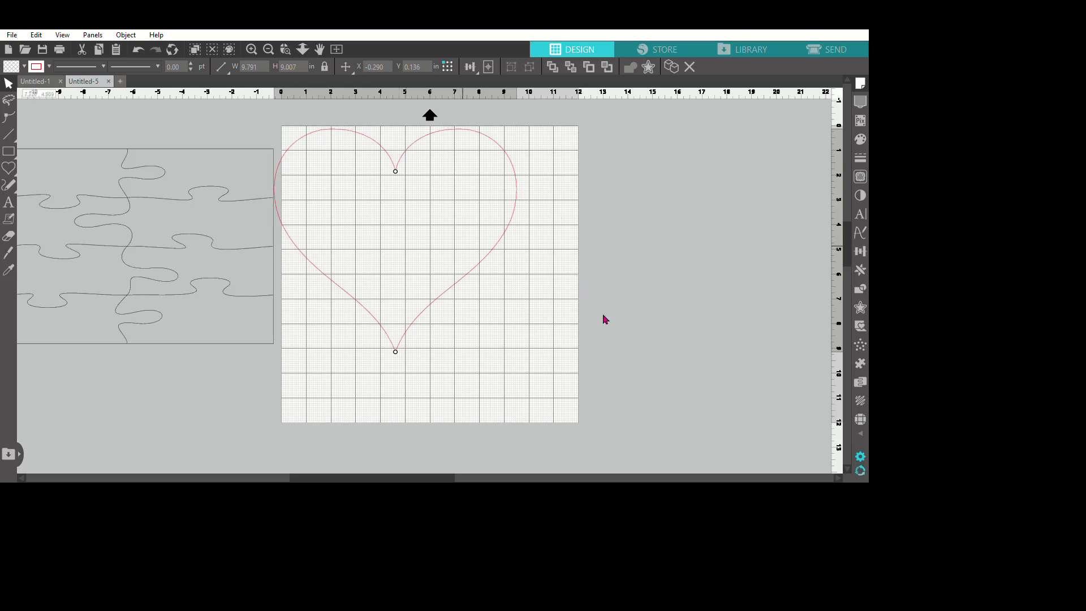
left_click(625, 364)
left_click(503, 181)
left_click(503, 183)
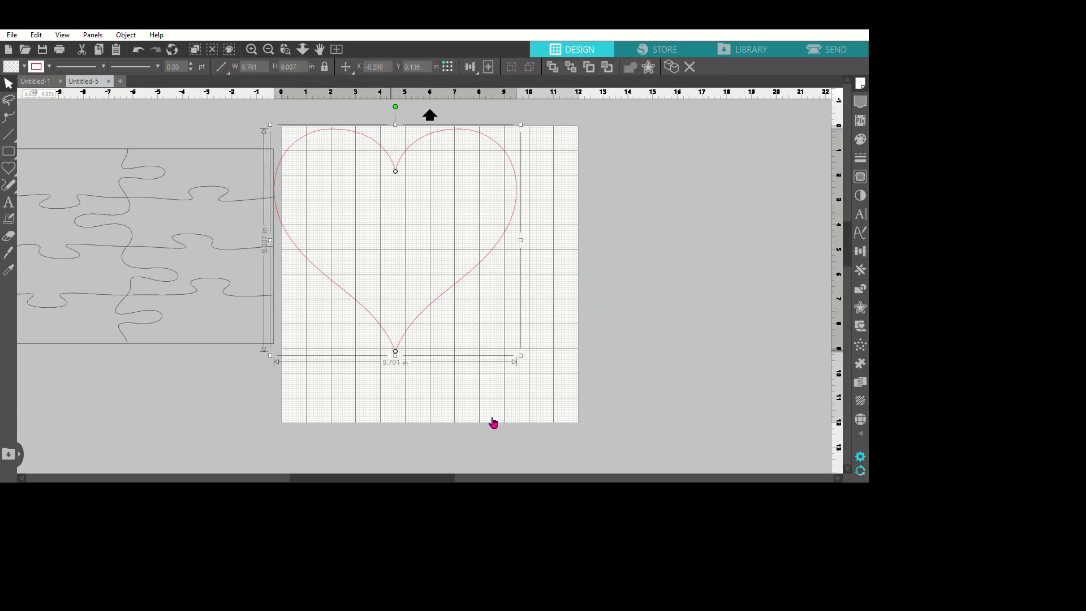
Enlarge the heart freehand to about 10.87 in wide and 10 in high.
left_click_drag(498, 196, 505, 164)
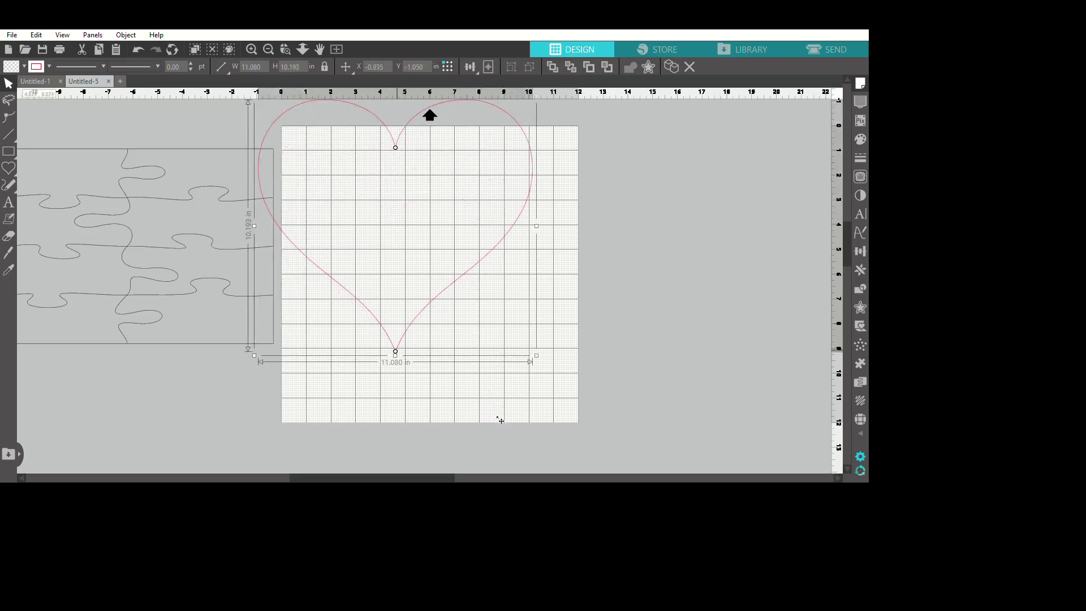
mouse_move(500, 420)
left_mouse_down()
mouse_move(505, 333)
mouse_move(494, 446)
mouse_move(504, 278)
mouse_move(495, 368)
mouse_move(500, 298)
mouse_move(492, 359)
mouse_move(504, 418)
left_mouse_up()
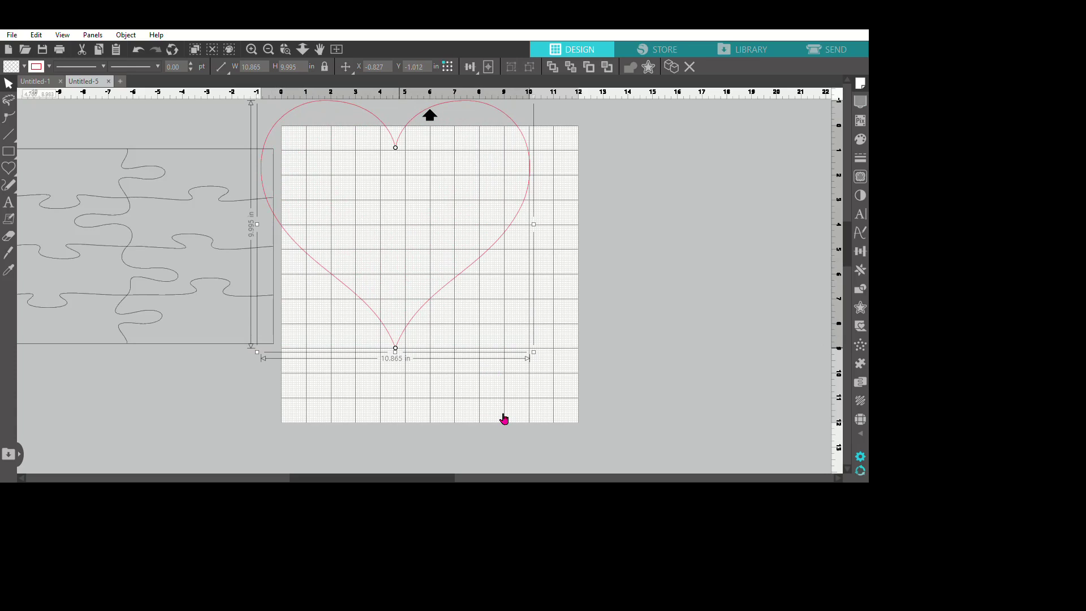
left_click(377, 454)
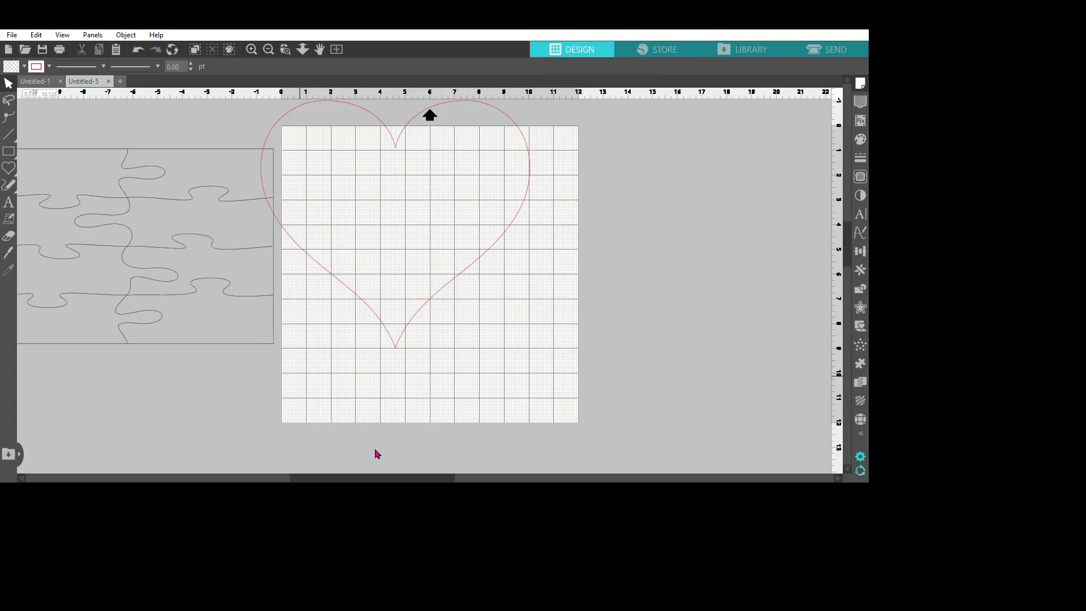
Try reshaping the heart with point editing by moving its lower right, bottom and lower left points inward.
left_click(516, 371)
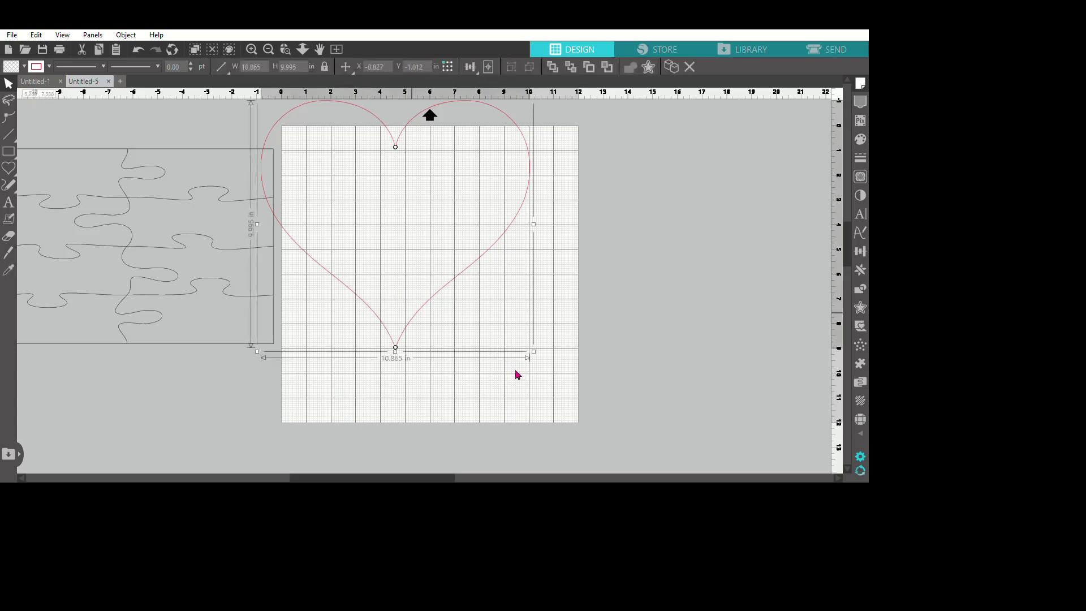
double_click(516, 371)
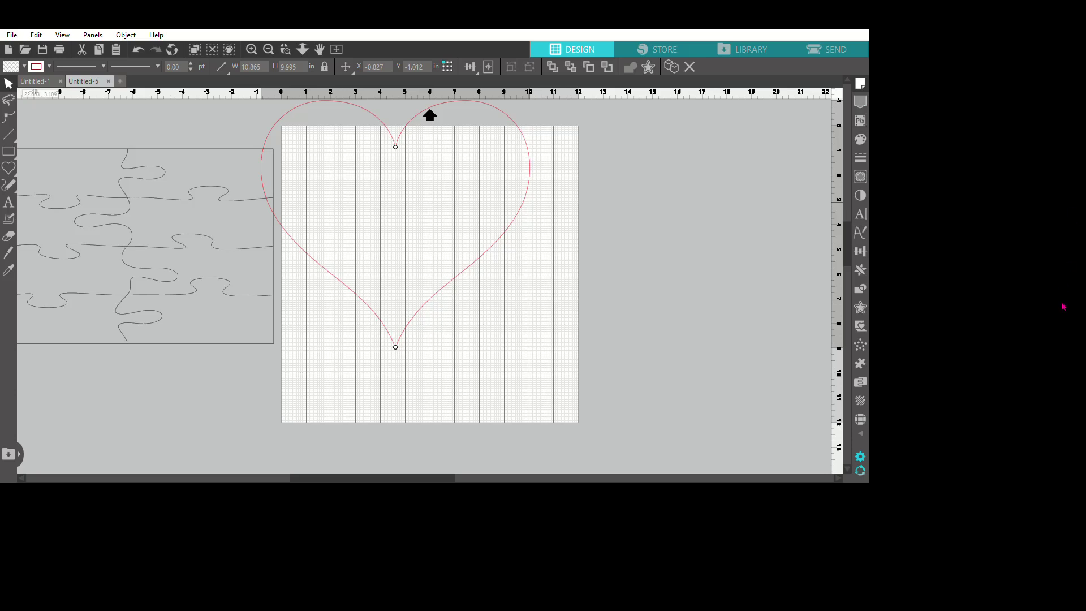
left_click(589, 311)
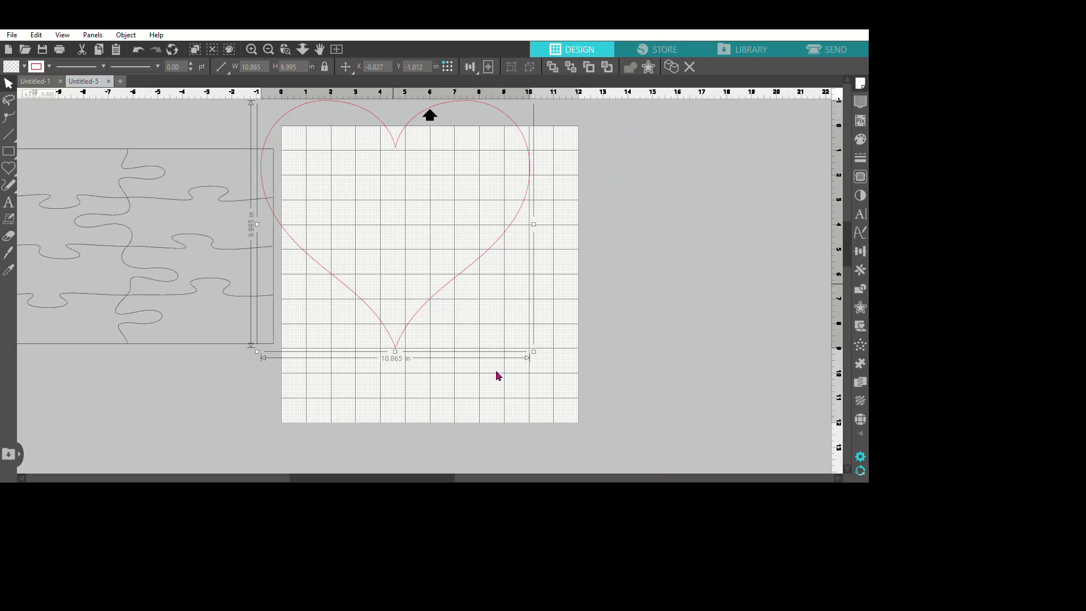
double_click(541, 352)
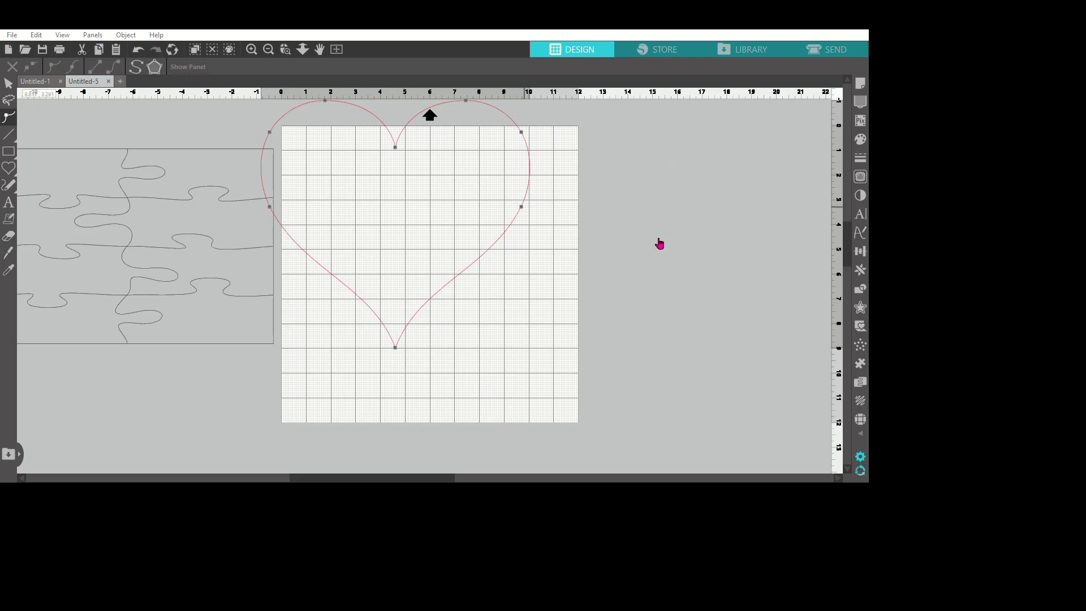
left_click_drag(521, 207, 455, 195)
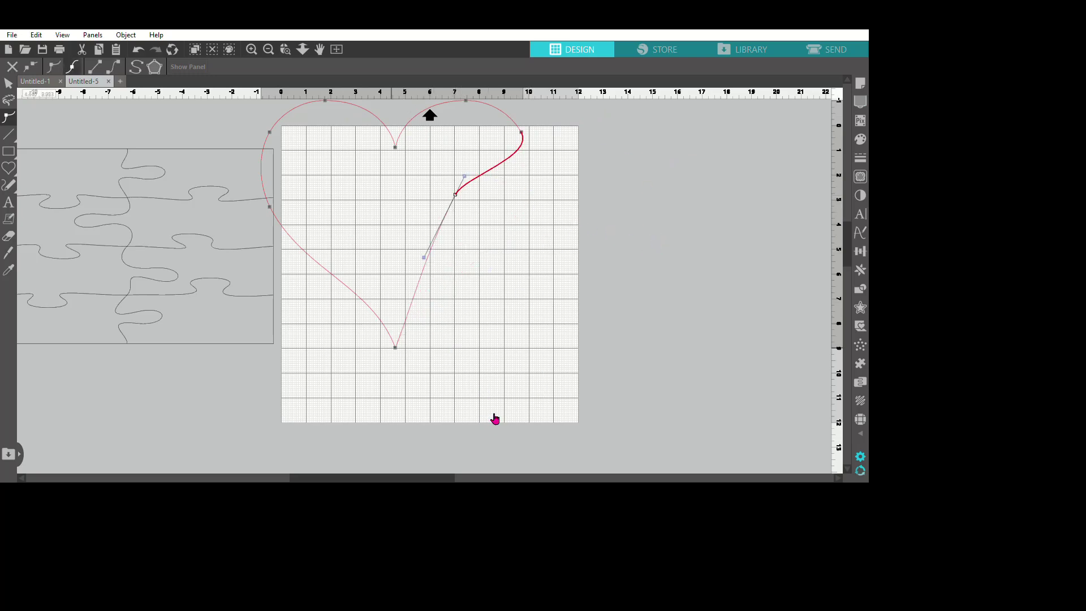
key("ctrl+z")
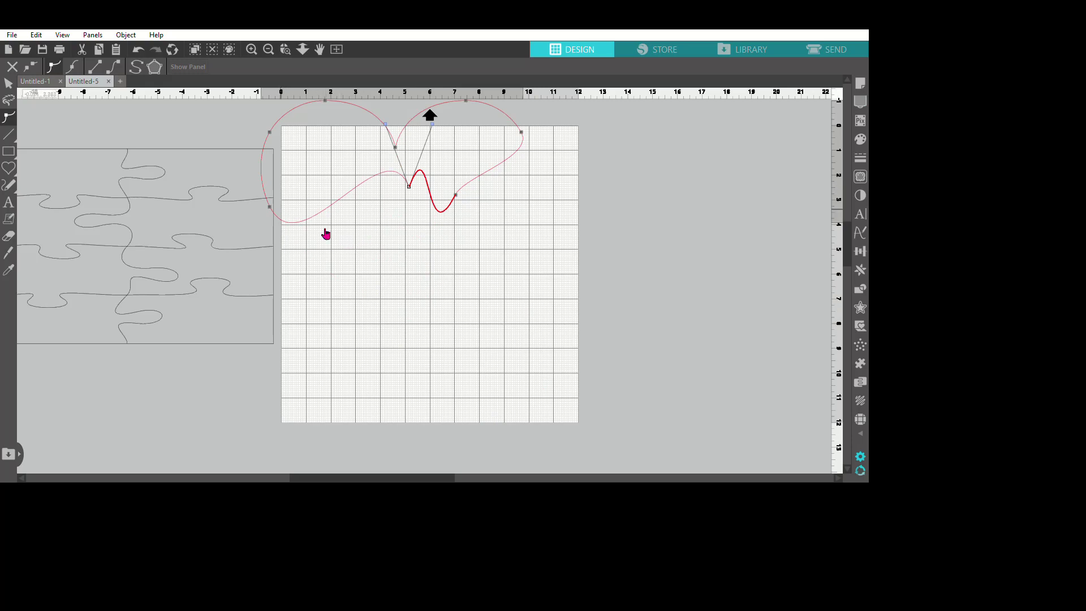
left_click_drag(269, 206, 363, 182)
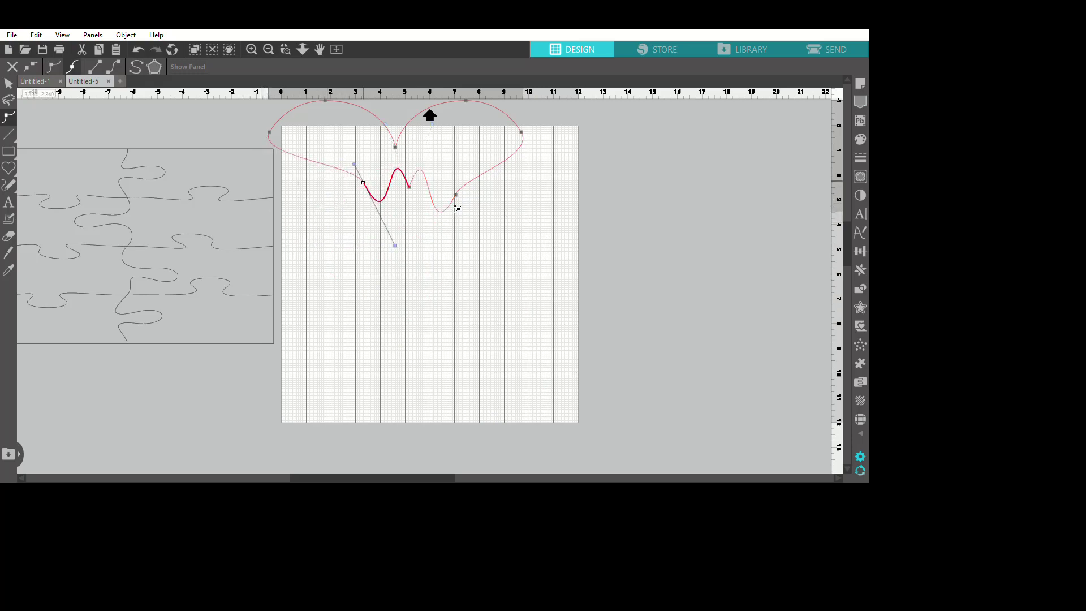
left_click(524, 325)
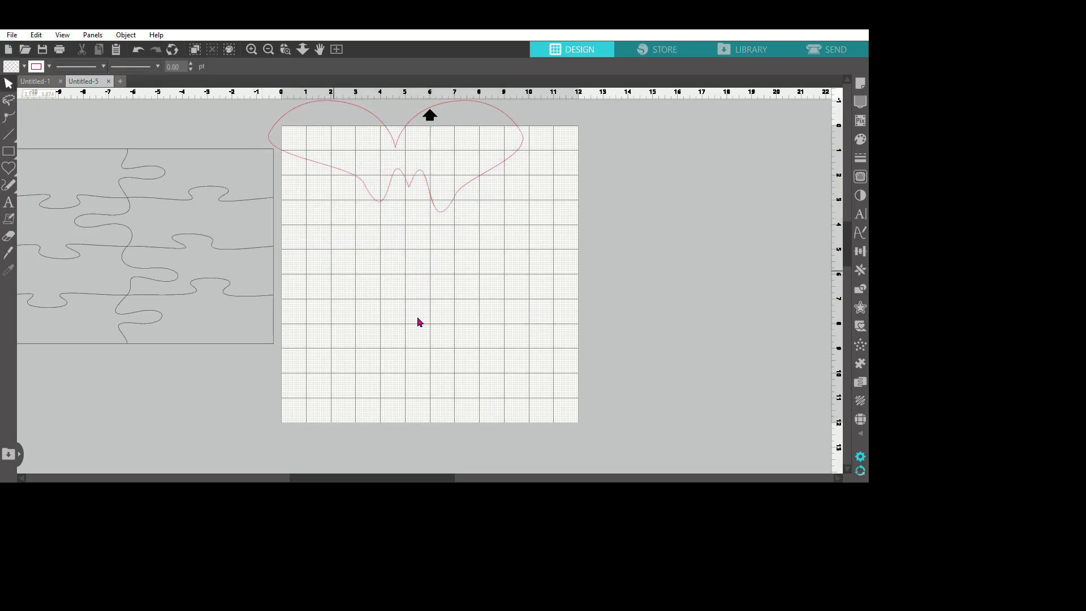
Undo all the point edits made to the heart and deselect it.
key("ctrl+z")
key("ctrl+z")
key("ctrl+z")
key("ctrl+z")
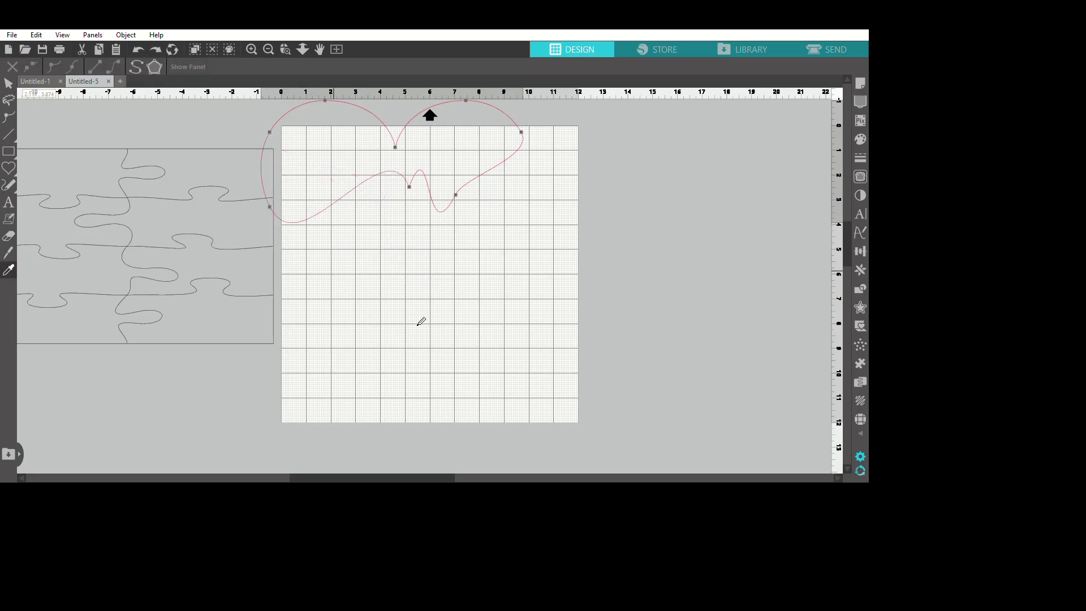
key("ctrl+z")
key("ctrl+z")
key("ctrl+z")
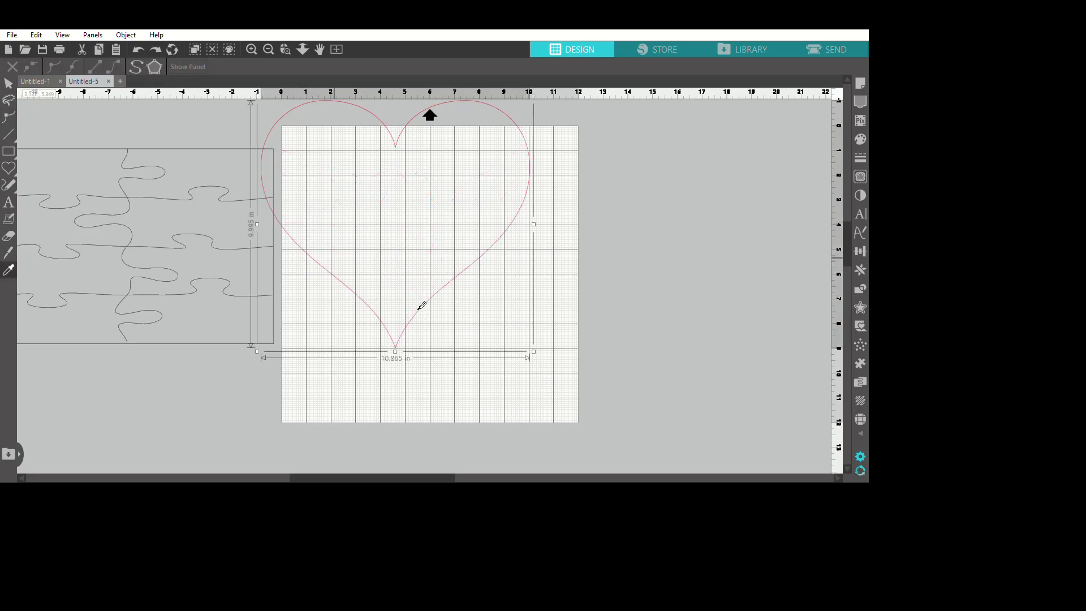
left_click(704, 355)
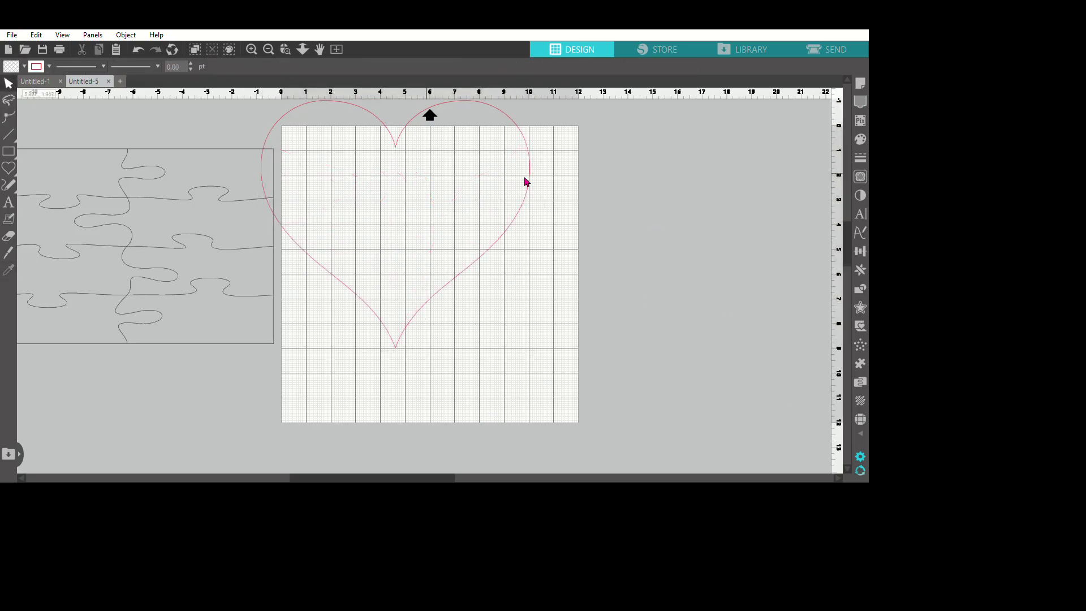
Move the heart down and slightly right on the mat and select it for resizing.
left_click_drag(498, 155, 513, 232)
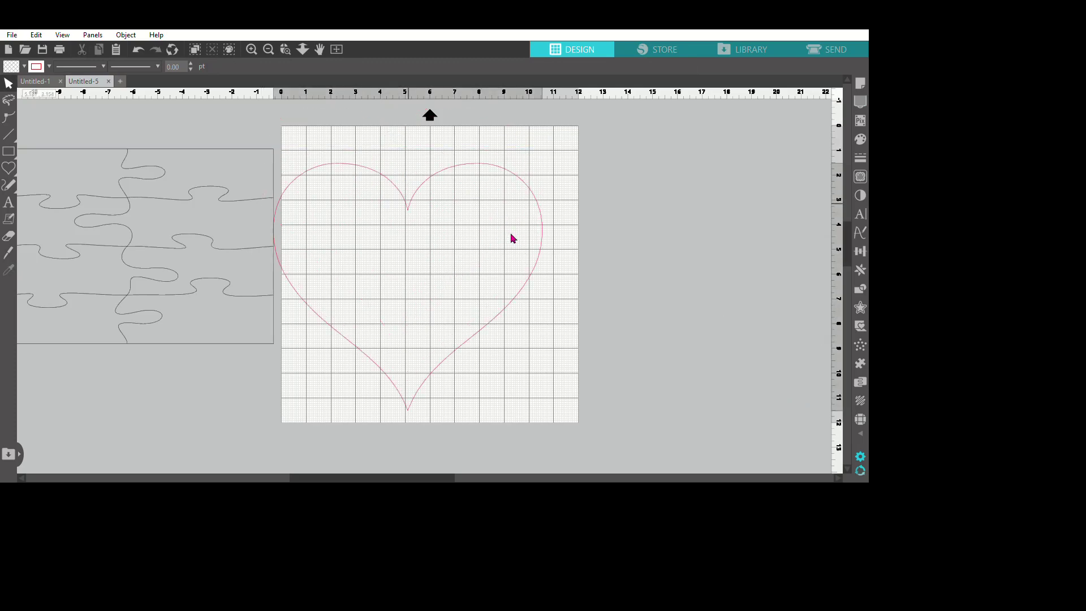
double_click(511, 232)
left_click(532, 155)
left_click(519, 229)
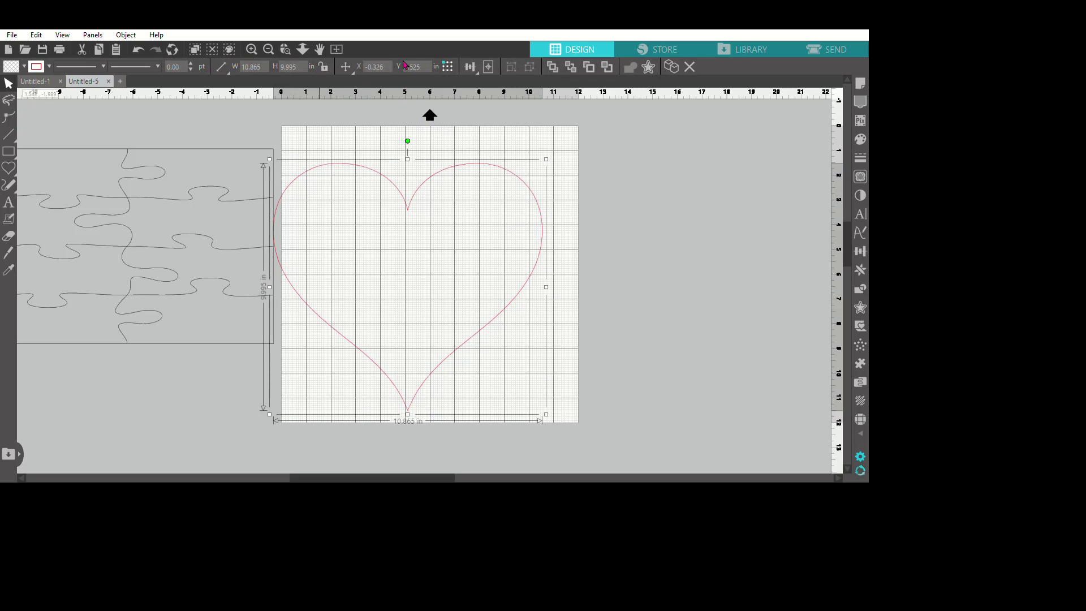
Resize the heart to 9.5 in wide by 9.5 in high with its proportions unlocked.
double_click(262, 66)
type("9.5")
key("Tab")
type("9")
key("Return")
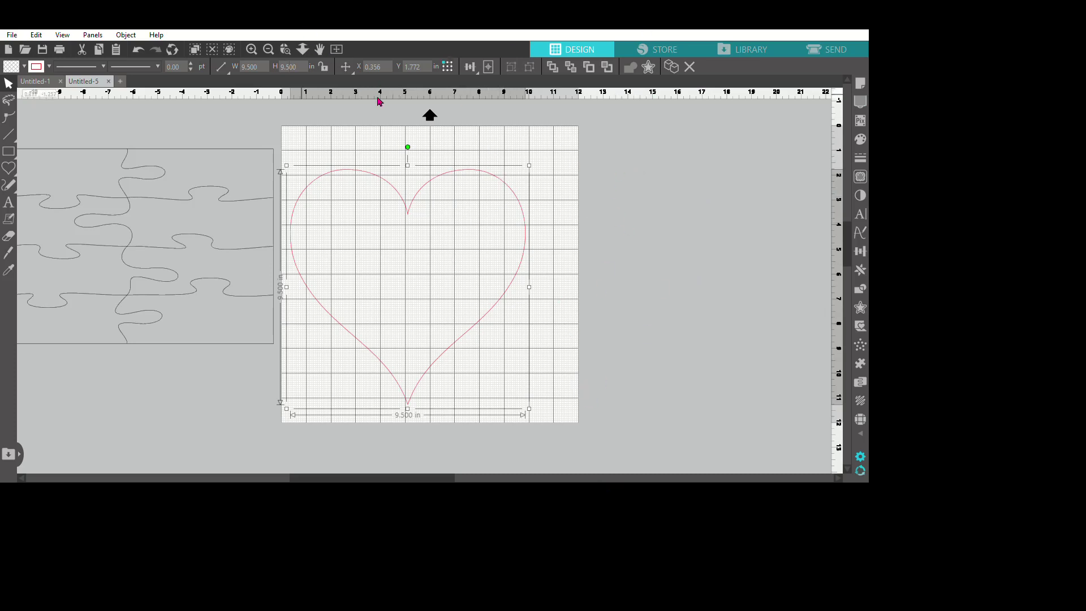
Undo the heart's last resizing and lock its aspect ratio.
key("ctrl+z")
key("ctrl+z")
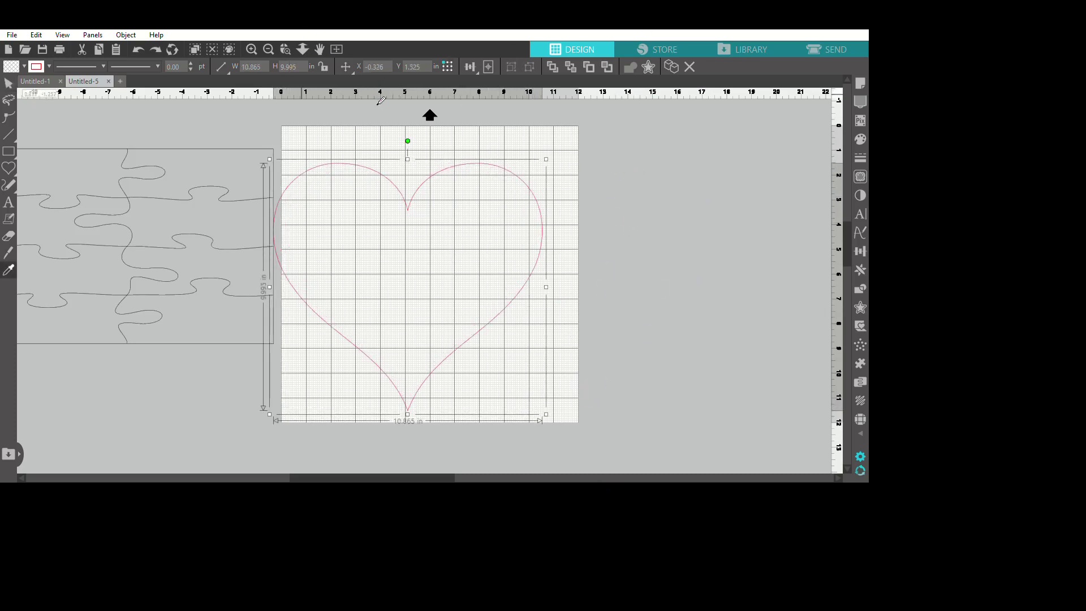
key("v")
left_click(322, 63)
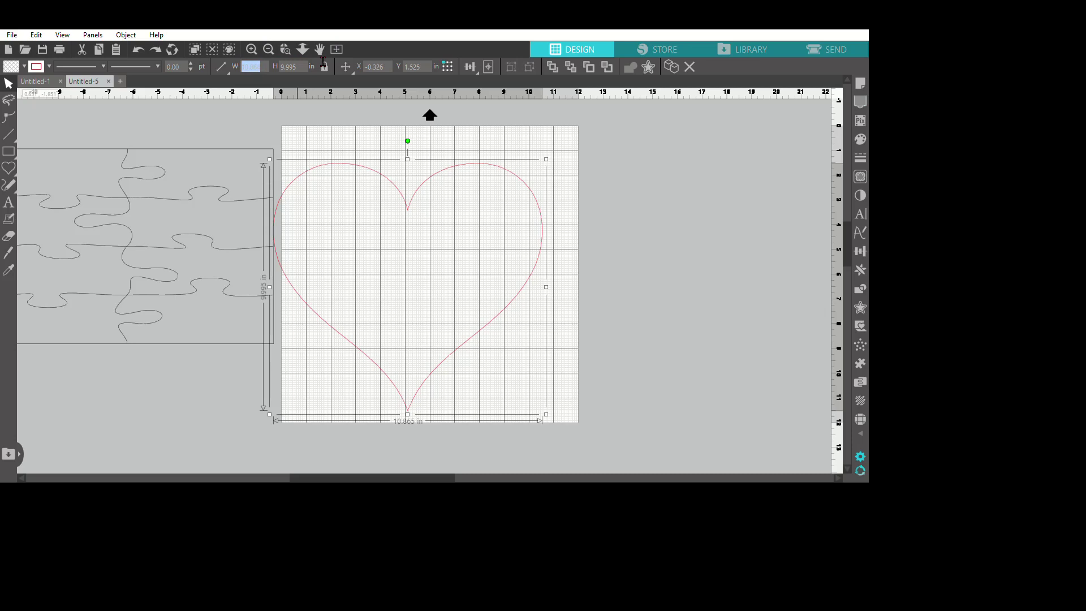
Resize the heart with its proportions locked, trying a 9.5 in width before settling on 9.75 in.
type("9.5")
key("Return")
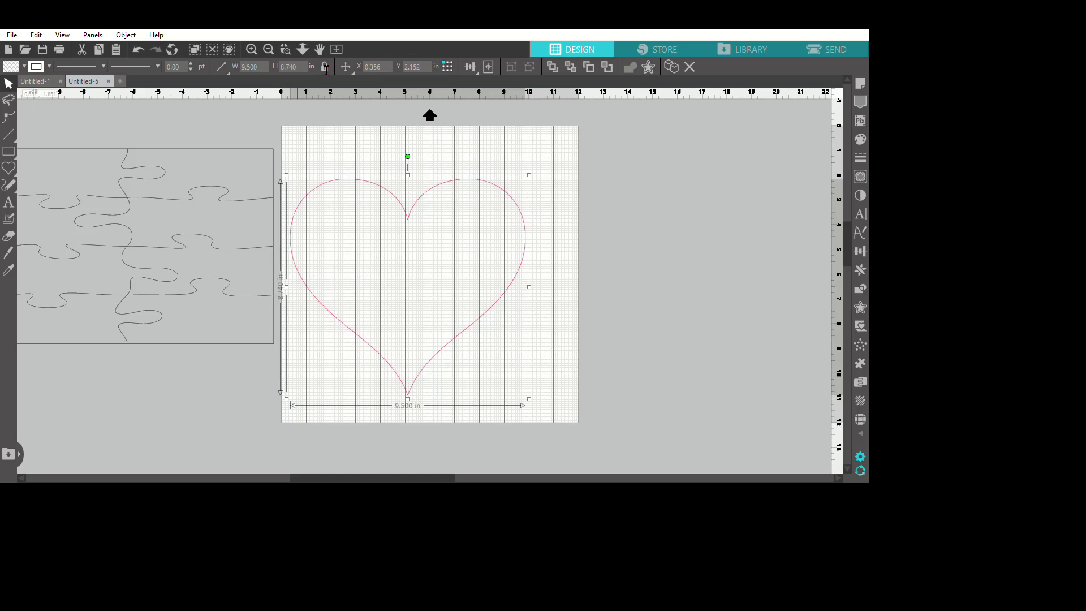
double_click(260, 67)
type("9.75")
key("Return")
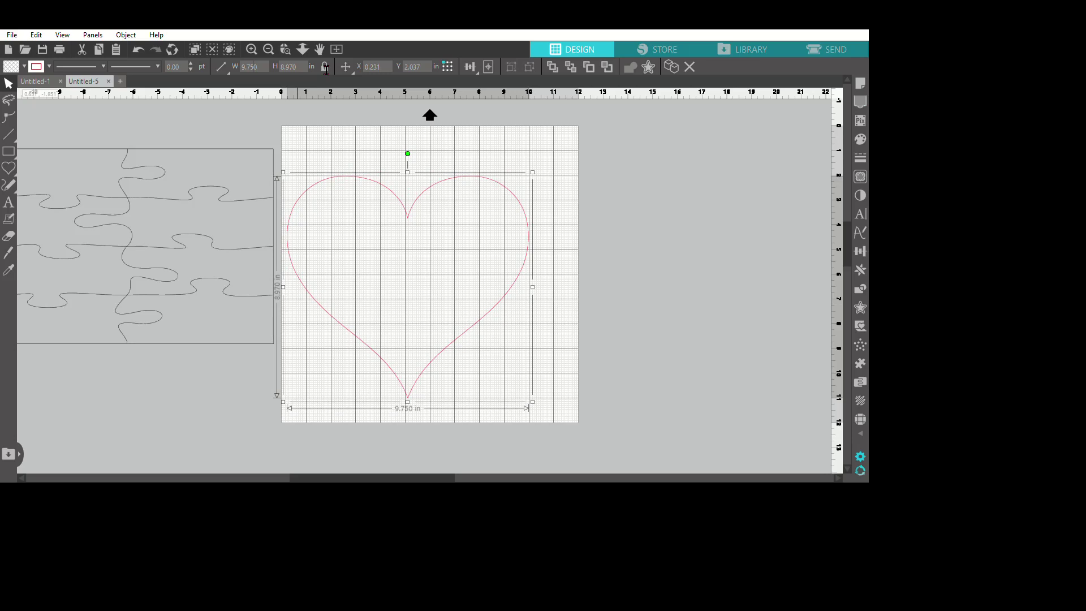
Ungroup the puzzle pattern beside the mat into separate cut lines and deselect it.
key("l")
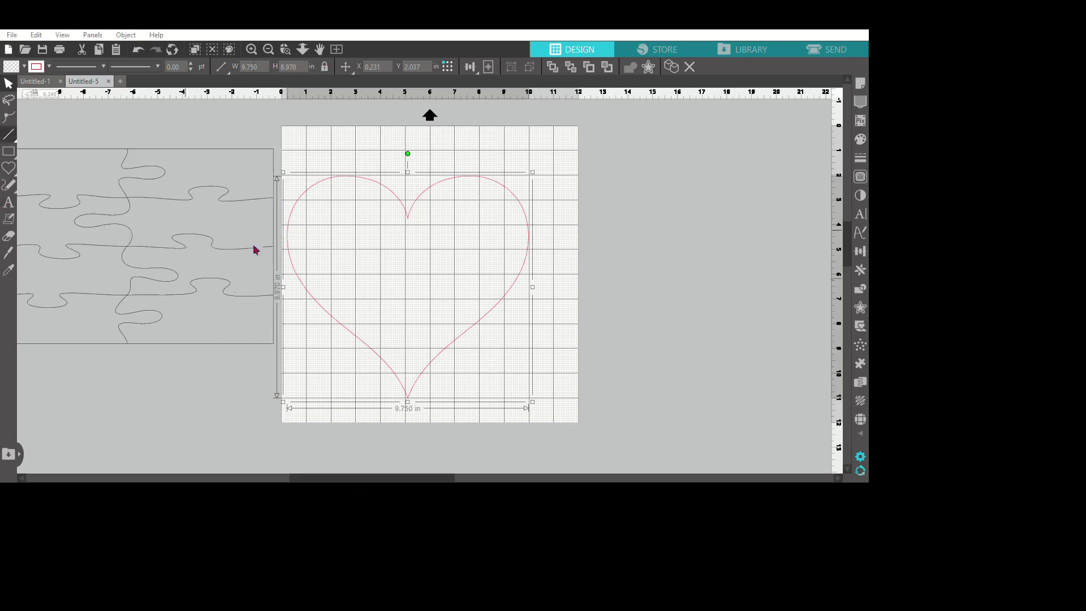
left_click(243, 272)
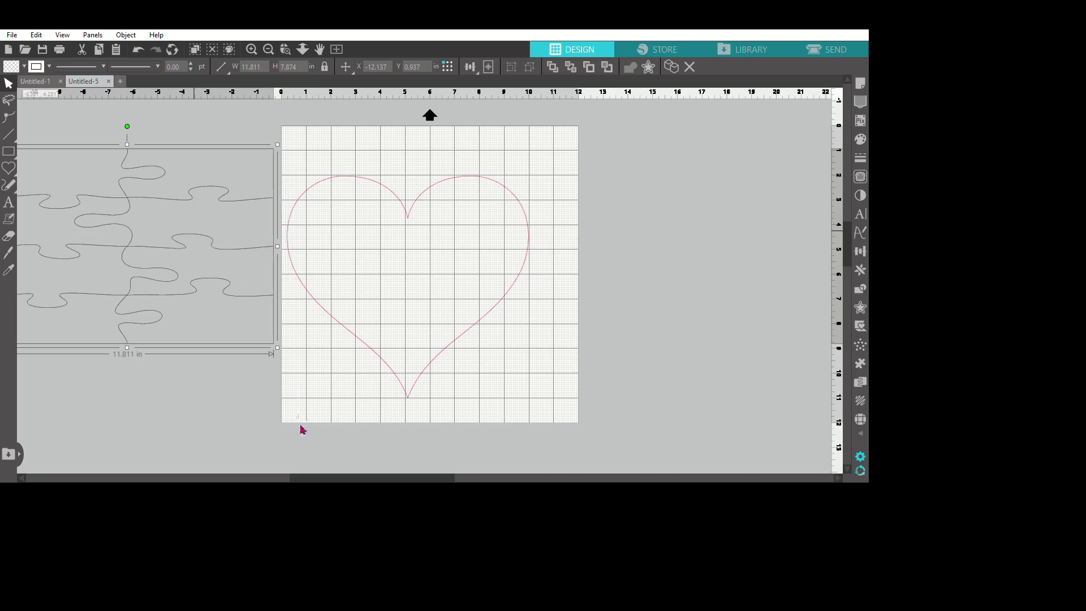
left_click(310, 470)
left_click(250, 533)
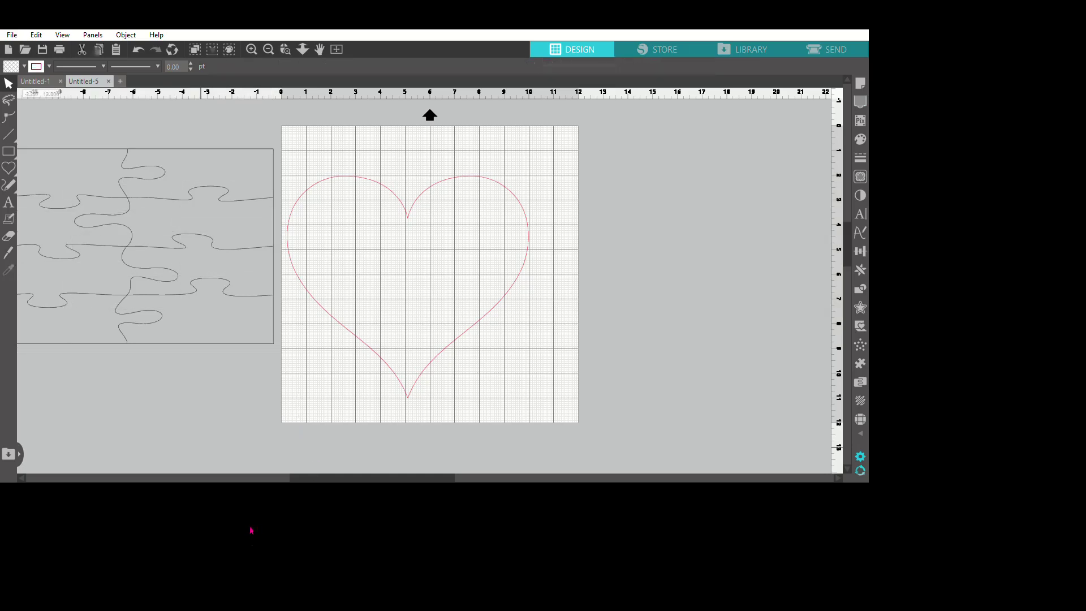
Move the vertical cut line and the two lower horizontal cut lines down, separating them from the rest of the puzzle.
left_click_drag(215, 329, 244, 469)
left_click(227, 393)
left_click_drag(237, 351, 236, 438)
left_click(246, 345)
left_click_drag(250, 280, 246, 402)
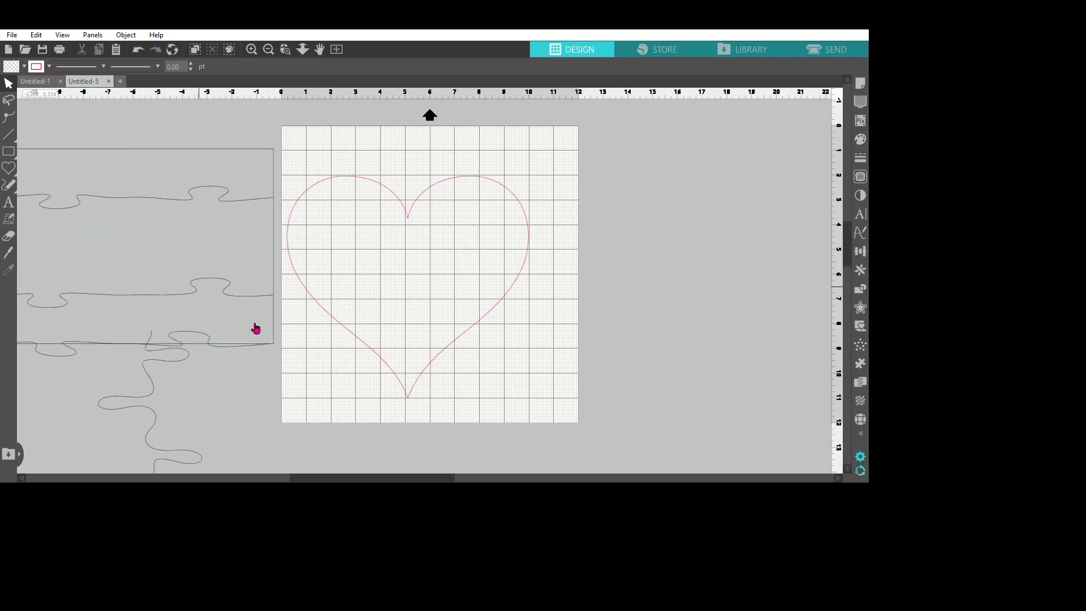
left_click_drag(254, 327, 252, 354)
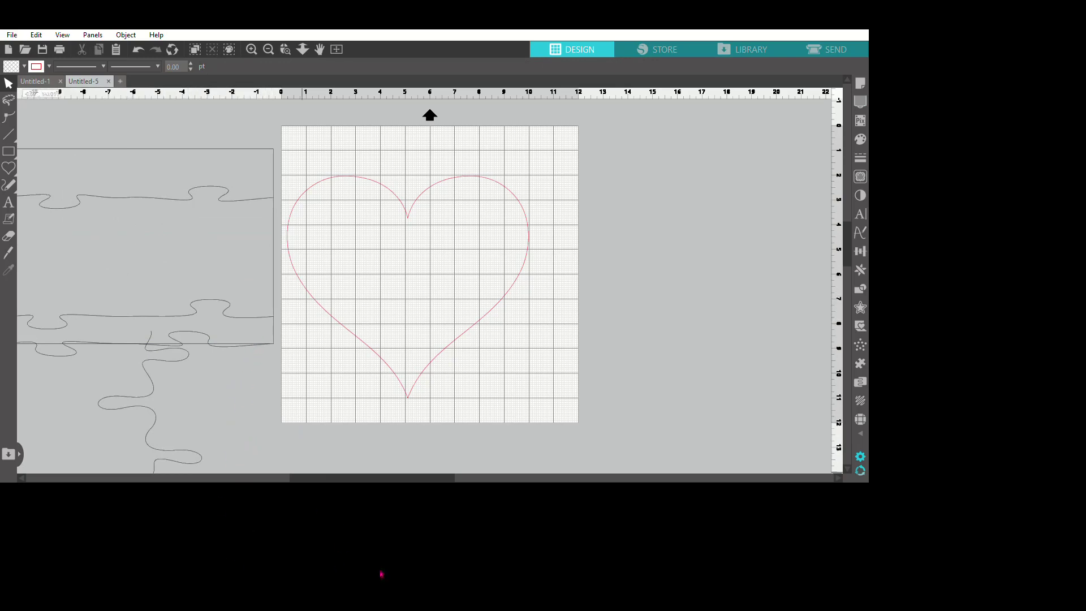
Move the vertical cut line onto the mat so its upper end meets the heart's notch.
left_click_drag(390, 579, 372, 580)
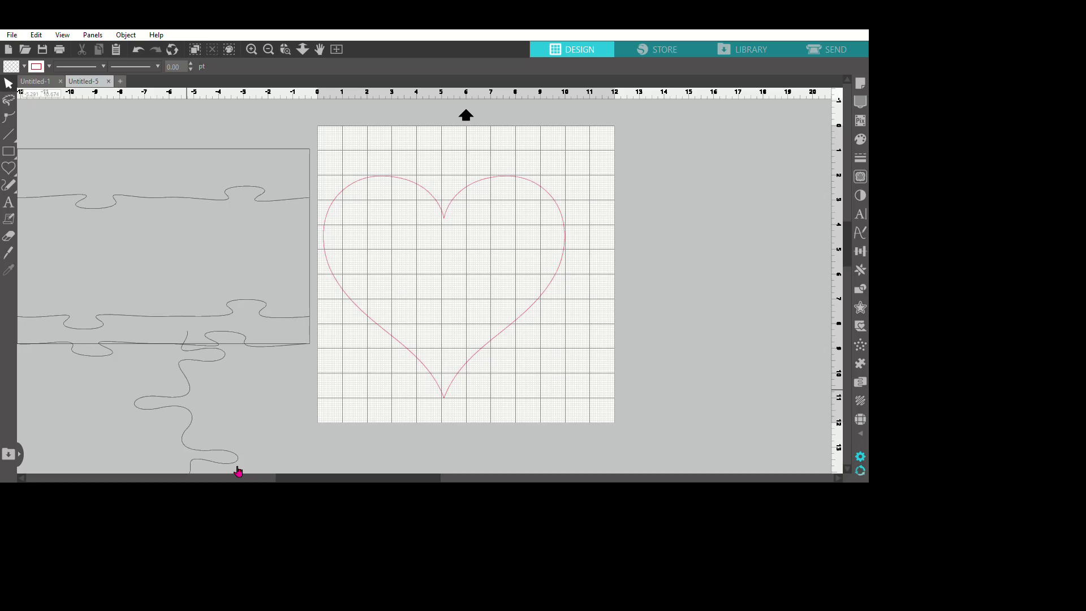
mouse_move(238, 472)
left_mouse_down()
mouse_move(538, 347)
mouse_move(588, 235)
mouse_move(562, 291)
mouse_move(538, 298)
mouse_move(572, 303)
mouse_move(563, 337)
mouse_move(559, 327)
left_mouse_up()
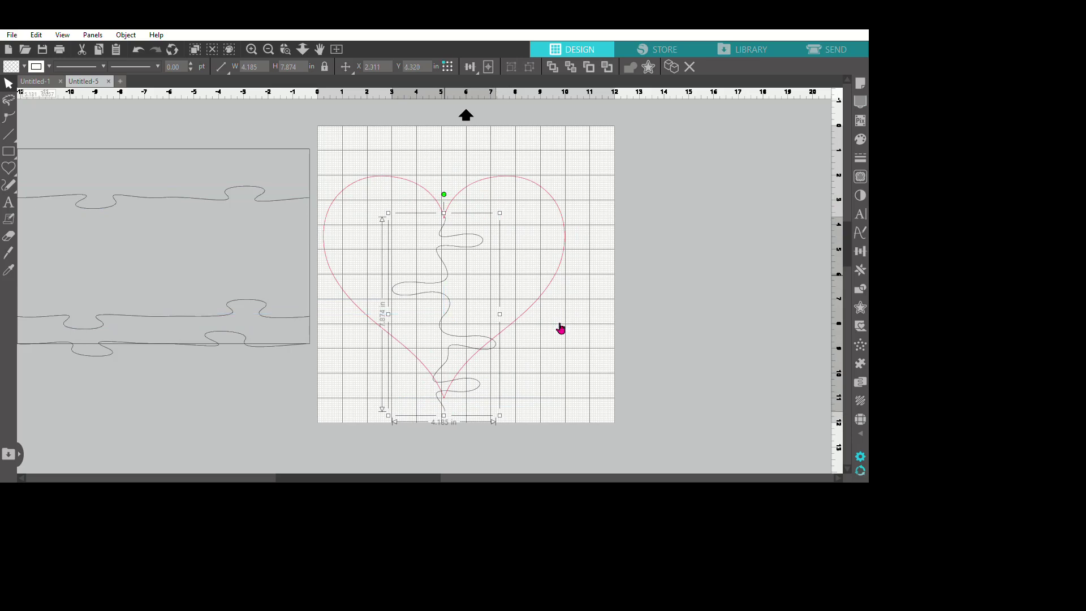
left_click(668, 461)
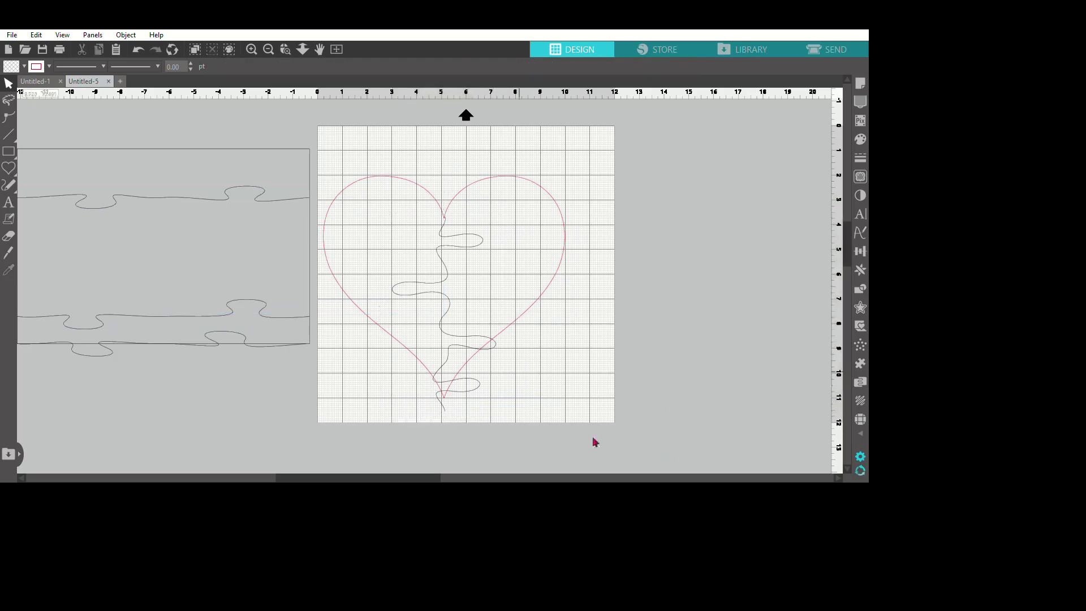
Stretch the vertical cut line downward past the heart's tip to about 11.53 in high.
left_click(559, 491)
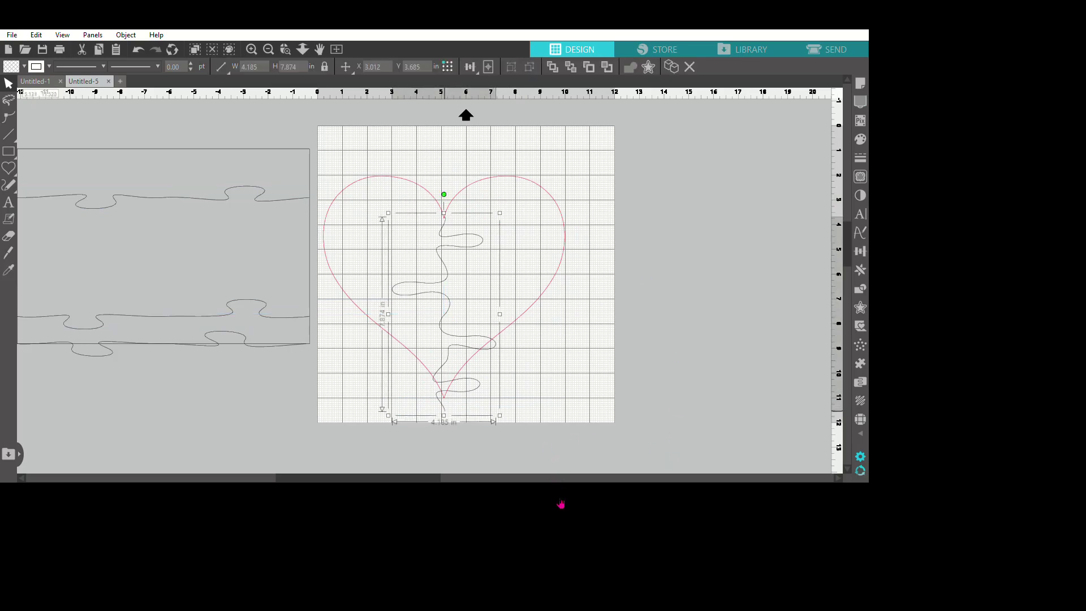
mouse_move(561, 503)
left_mouse_down()
mouse_move(543, 568)
mouse_move(540, 517)
mouse_move(539, 537)
left_mouse_up()
left_click(629, 426)
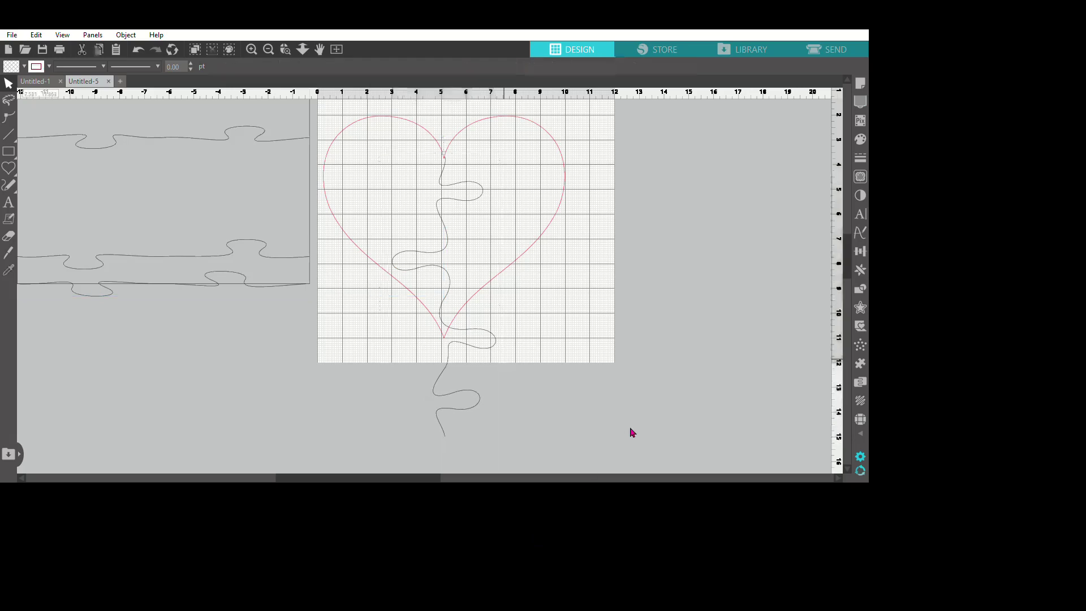
left_click(576, 499)
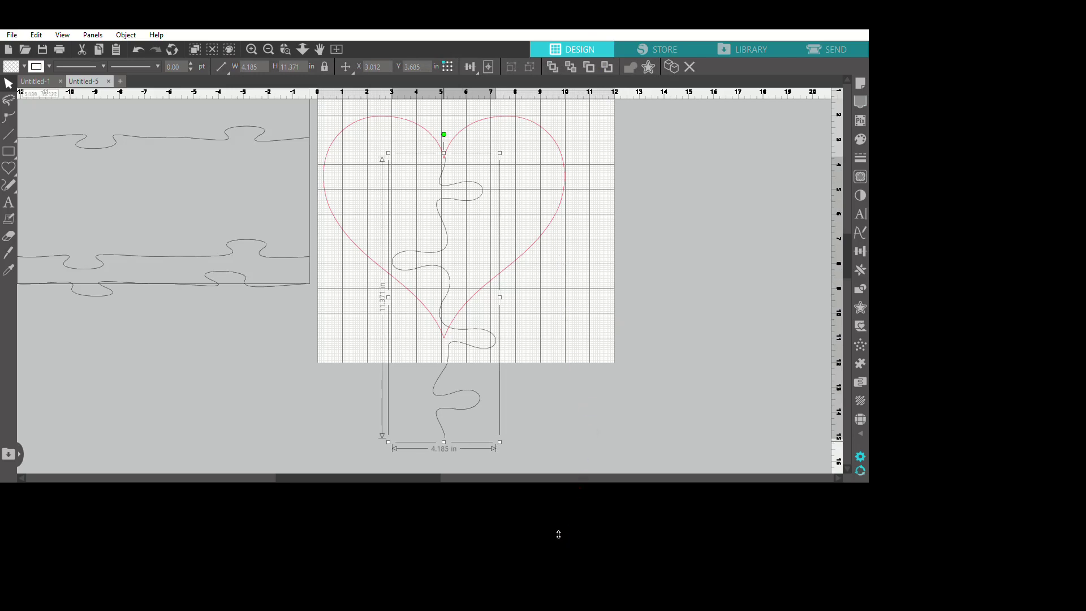
mouse_move(558, 534)
left_mouse_down()
mouse_move(585, 411)
mouse_move(568, 368)
mouse_move(552, 541)
left_mouse_up()
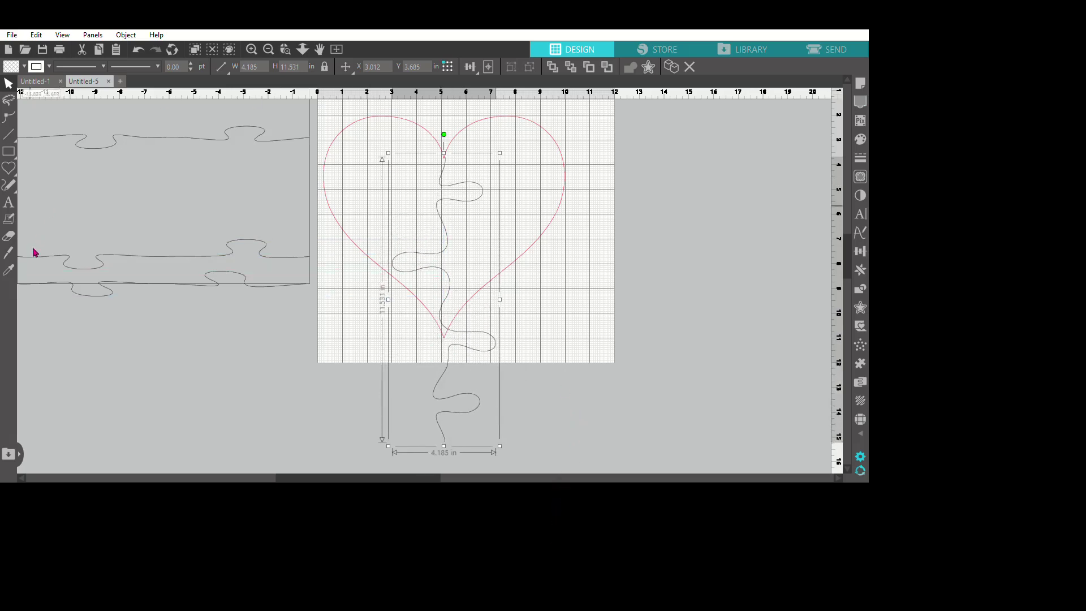
Erase a small gap in the vertical cut line near the heart's lower tip with the Eraser size set to 0.375.
left_click(9, 236)
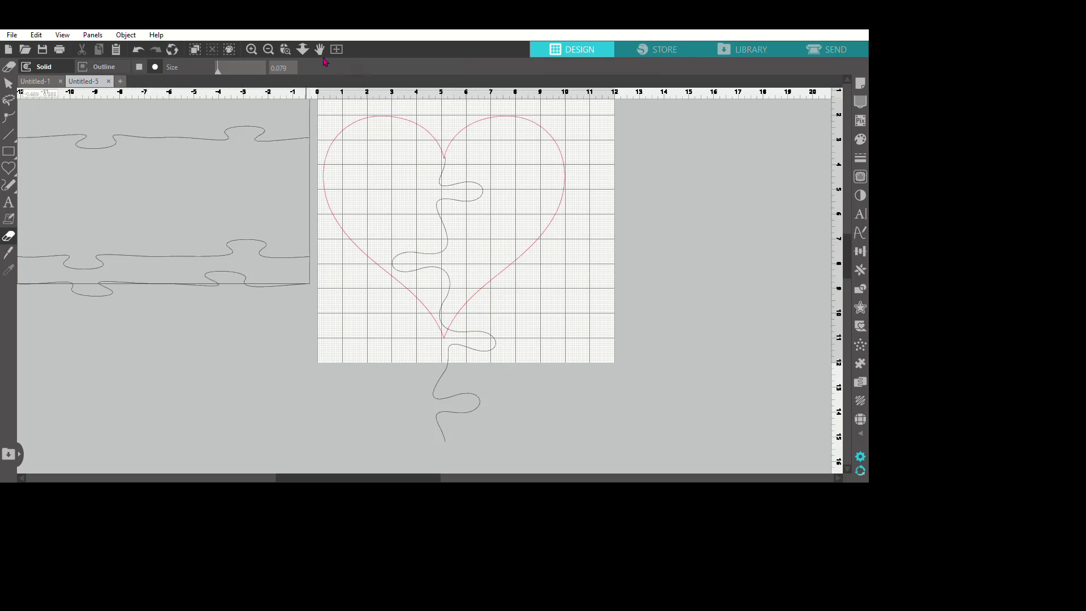
double_click(281, 65)
type("0.375")
key("Return")
left_click(9, 83)
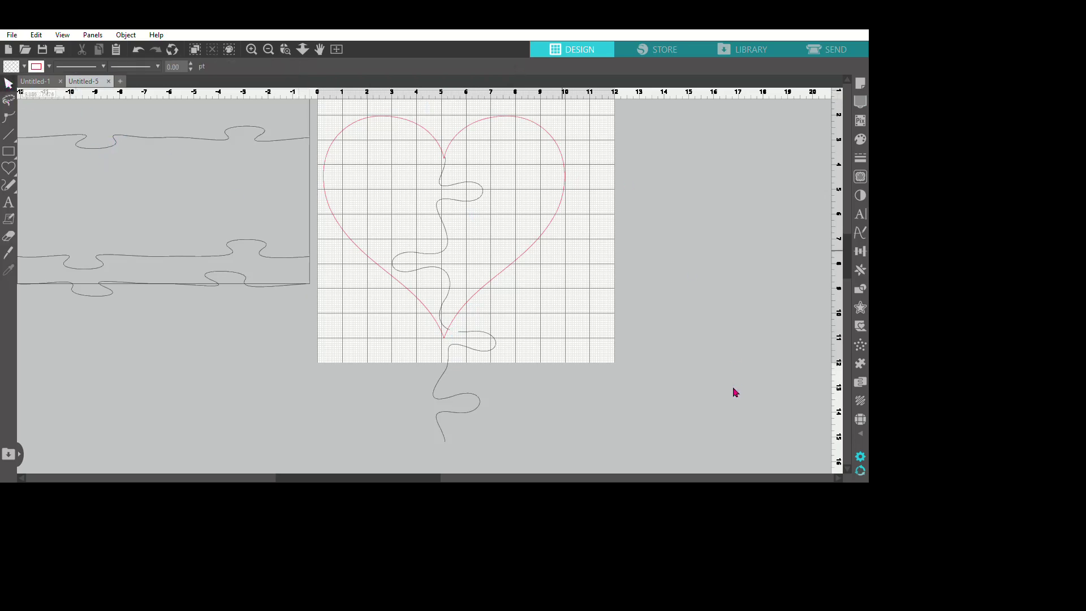
Separate the leftover lower part of the vertical cut line, move it away from the heart and delete it.
left_click_drag(478, 351, 417, 289)
left_click_drag(538, 359, 444, 418)
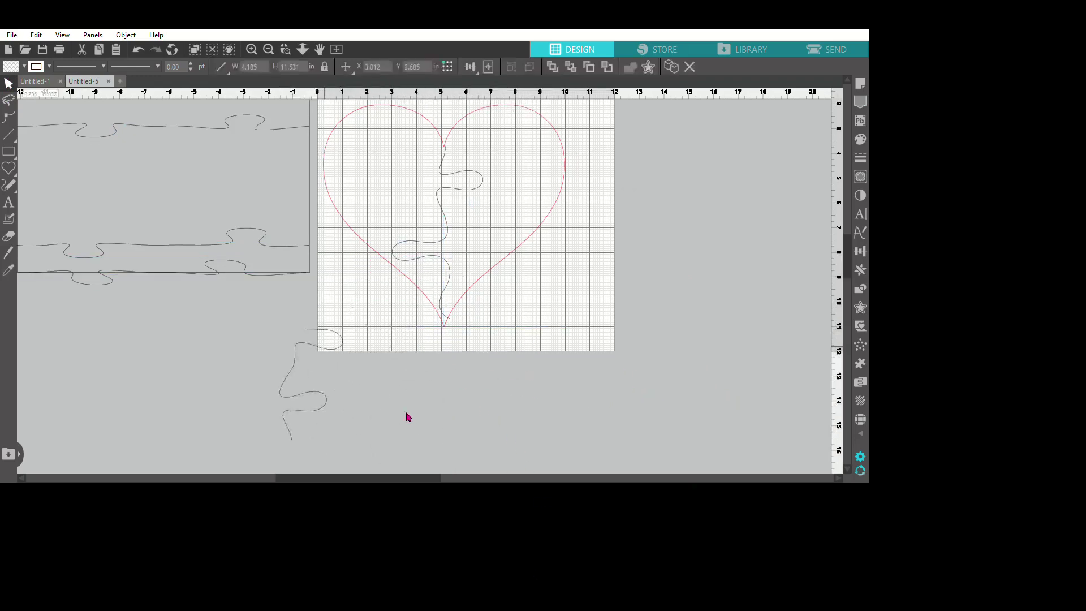
left_click(367, 455)
mouse_move(364, 448)
left_mouse_down()
mouse_move(247, 429)
mouse_move(243, 460)
mouse_move(226, 468)
left_mouse_up()
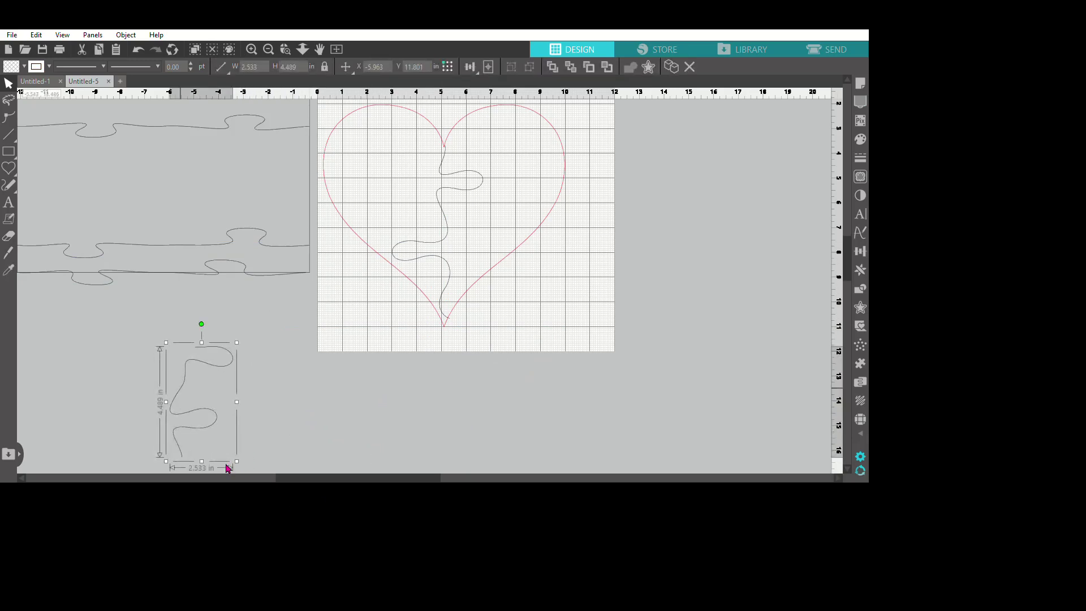
key("Delete")
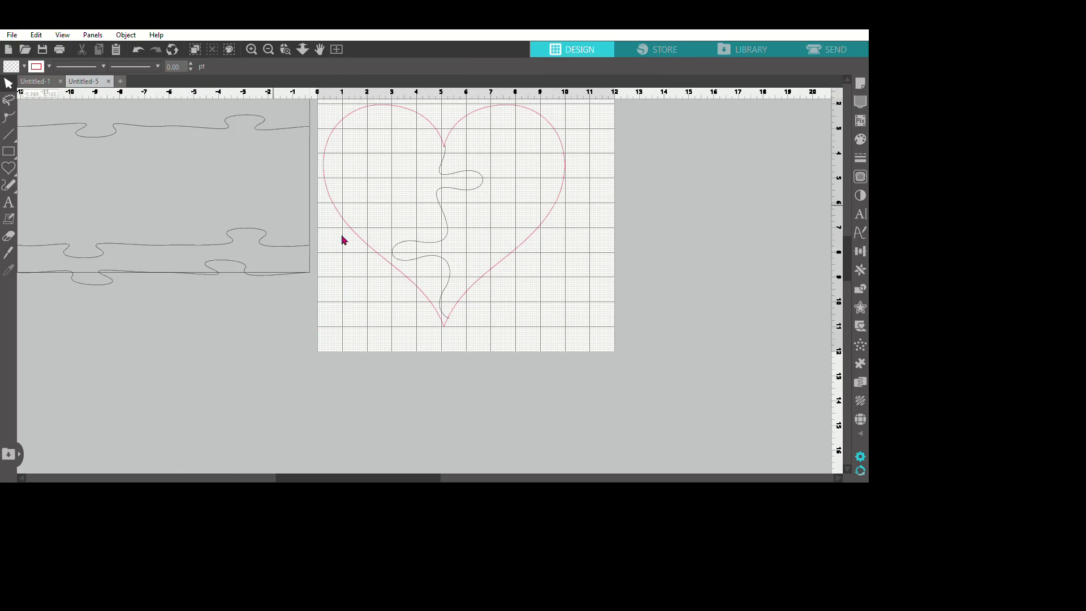
Edit the vertical cut line's upper end point so it meets the heart's notch.
left_click(251, 49)
left_click(251, 49)
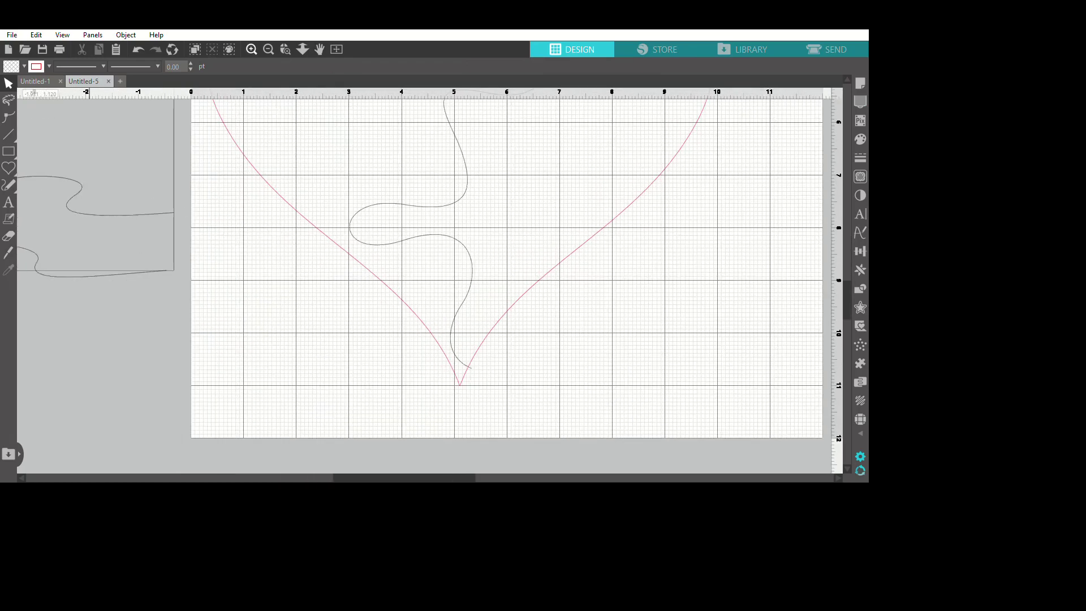
mouse_move(846, 301)
left_mouse_down()
mouse_move(847, 210)
mouse_move(847, 259)
left_mouse_up()
scroll(1066, 316, "down", 1)
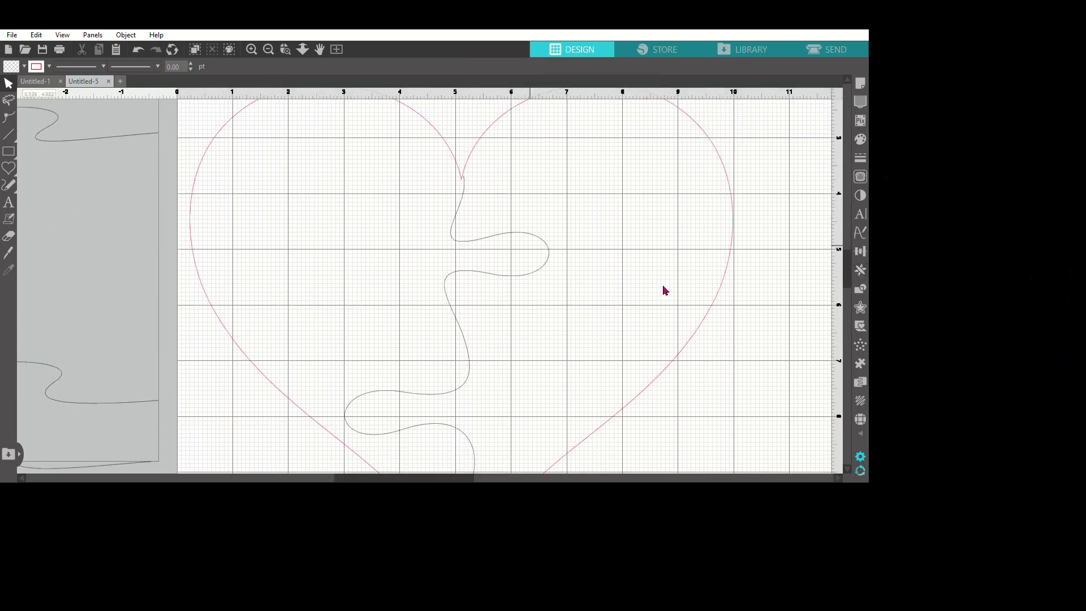
double_click(462, 198)
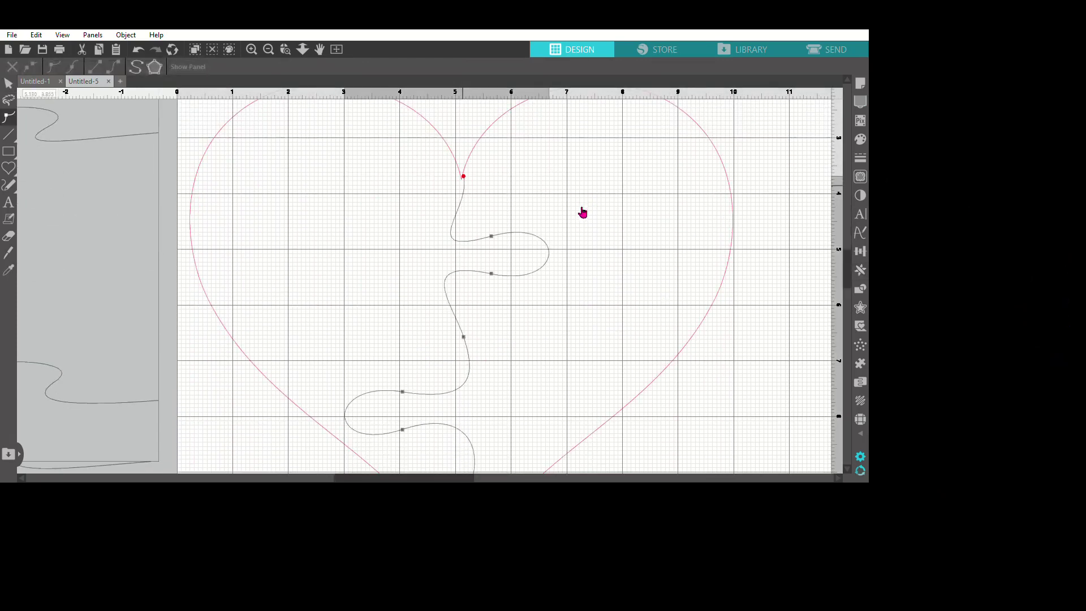
left_click(632, 187)
left_click(586, 214)
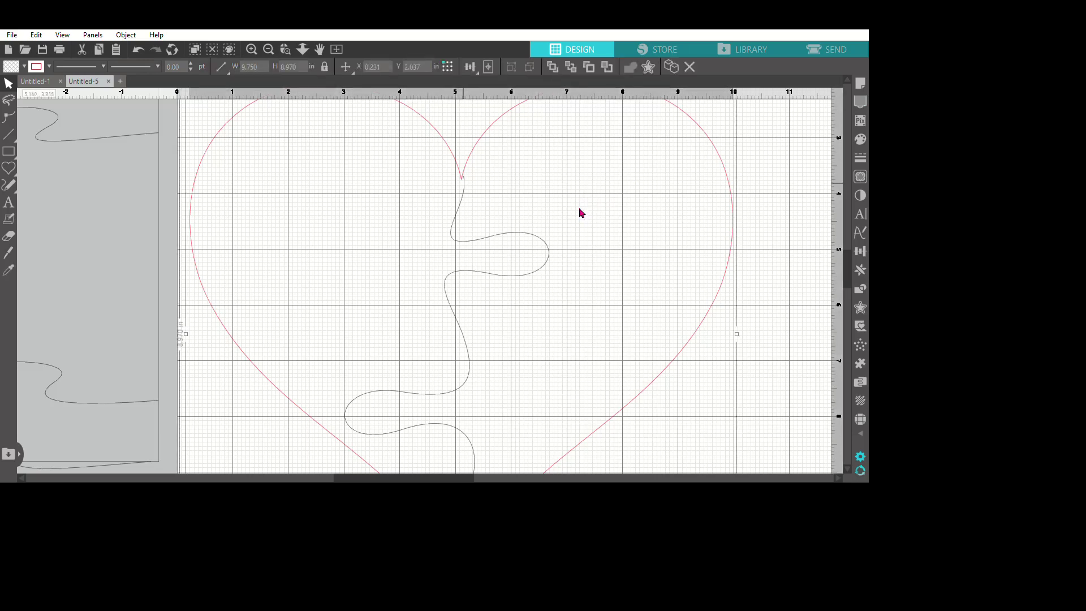
left_click(580, 231)
double_click(576, 247)
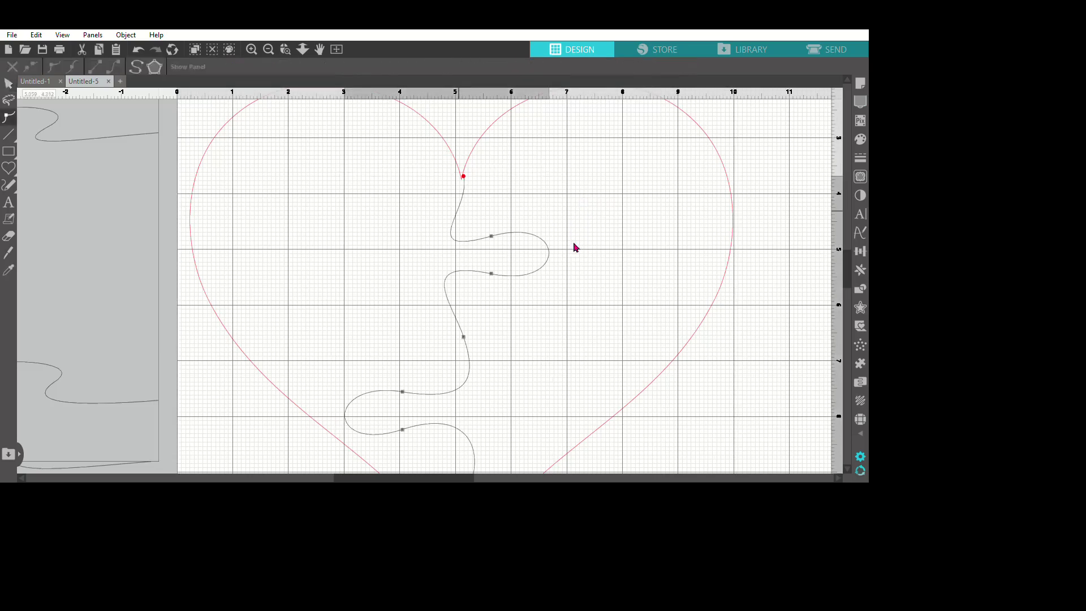
left_click(584, 202)
left_click_drag(585, 202, 585, 200)
left_click(612, 198)
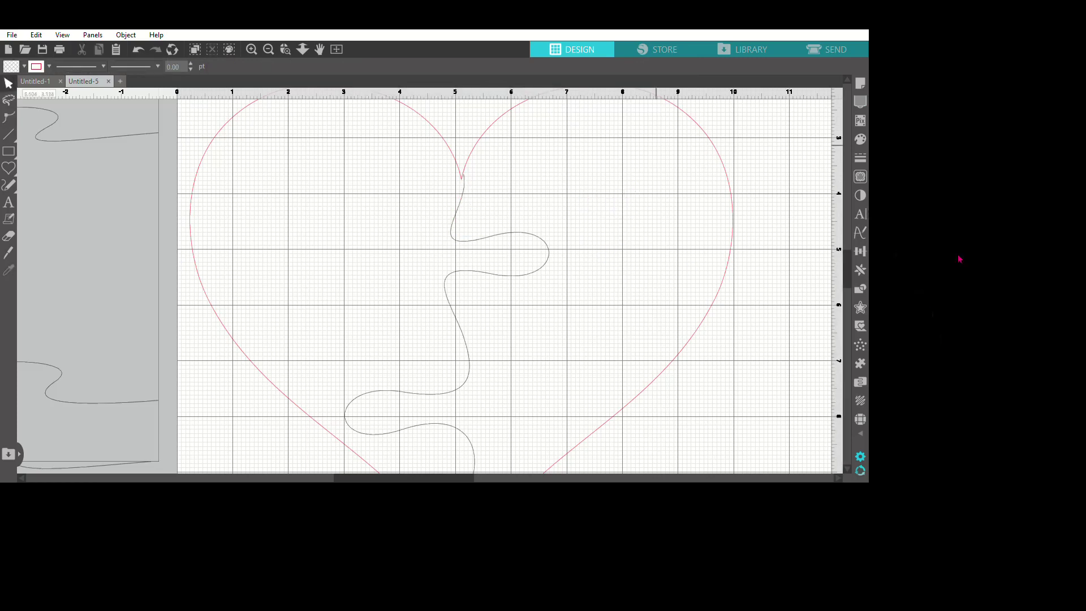
Add an edit point to the vertical cut line just above its lower end, near the heart's tip.
scroll(1061, 308, "down", 7)
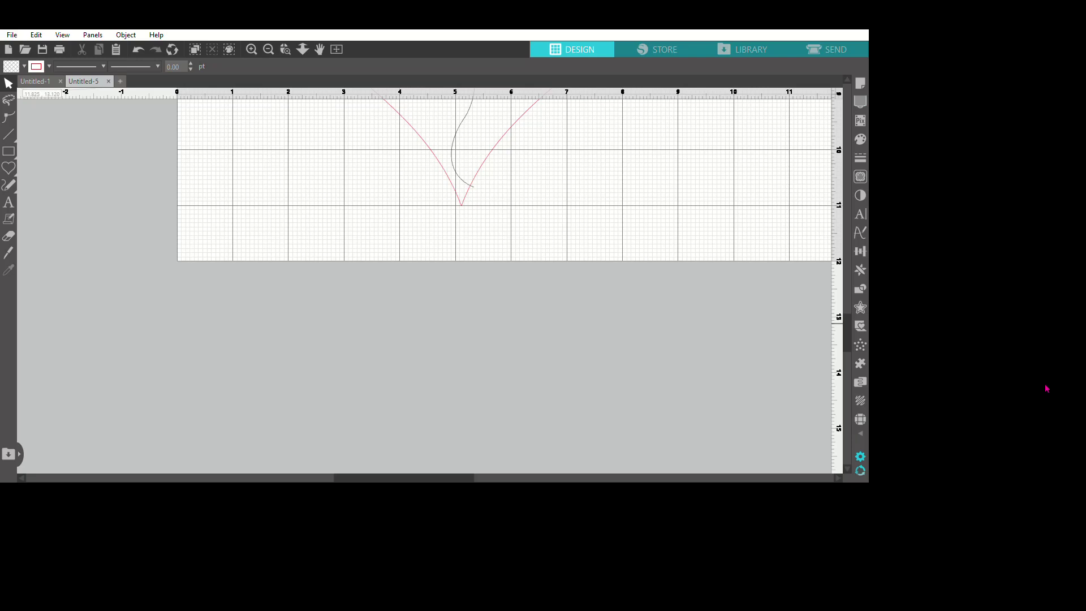
double_click(580, 206)
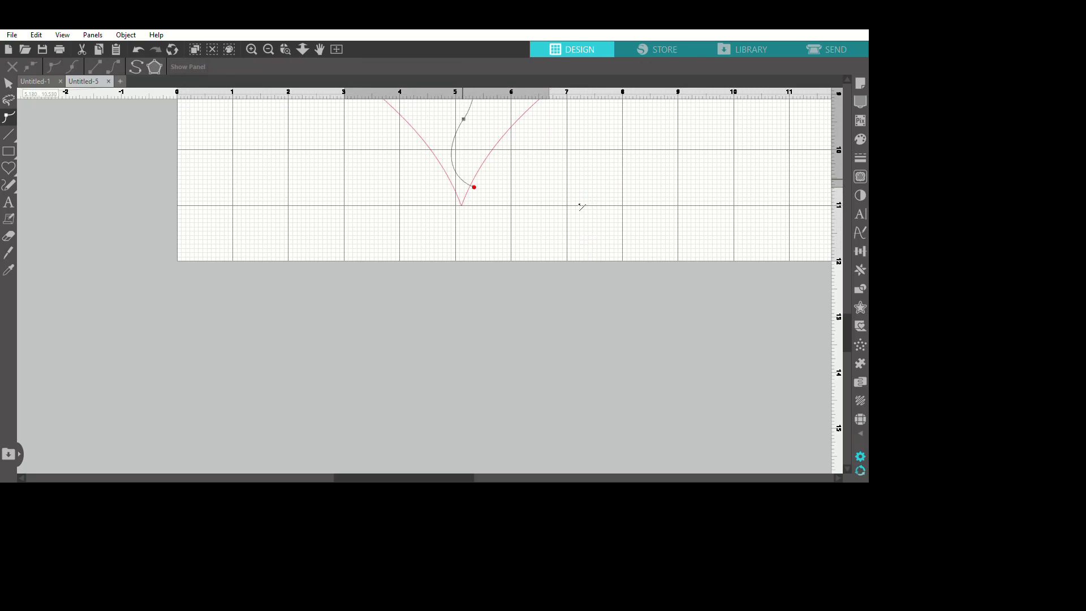
left_click(579, 205)
mouse_move(596, 213)
left_mouse_down()
mouse_move(583, 224)
mouse_move(589, 218)
left_mouse_up()
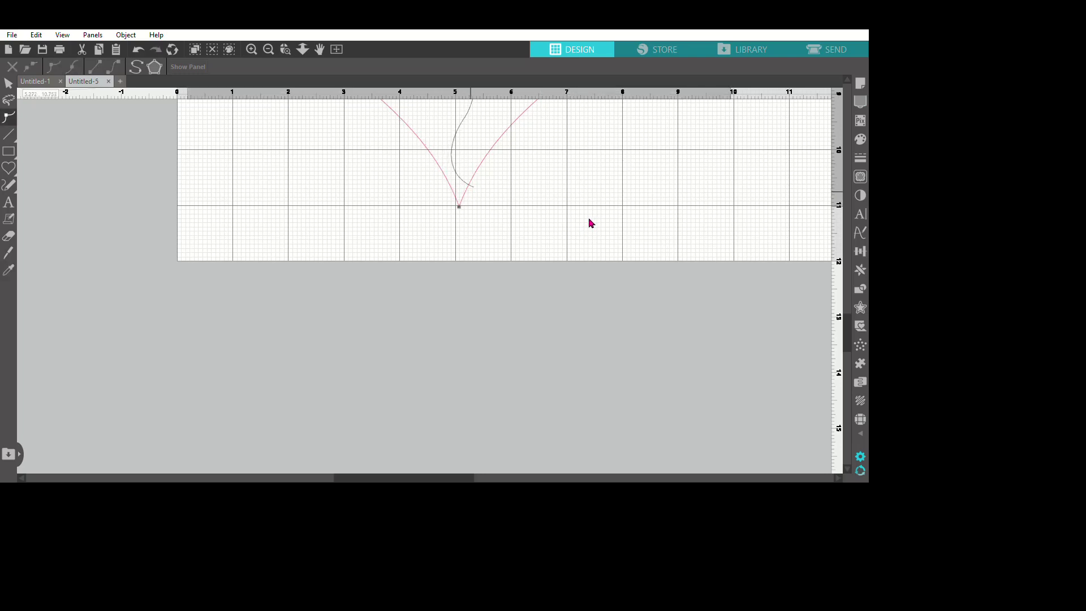
key("ctrl+z")
key("ctrl+z")
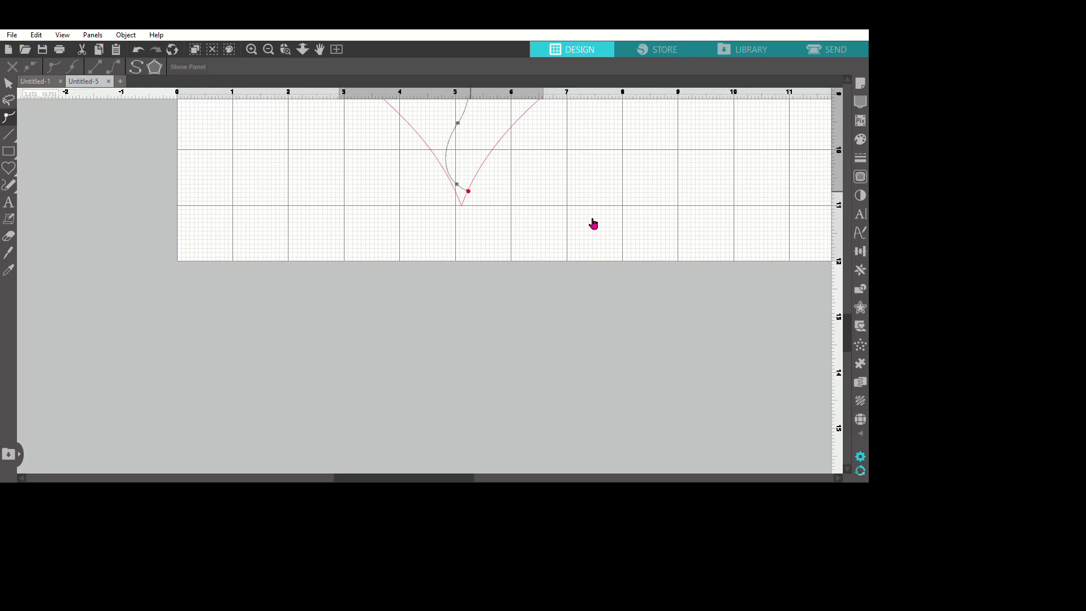
Bring the vertical cut line's lower end point to the heart's tip and pull the neighbouring point inward.
left_click(597, 218)
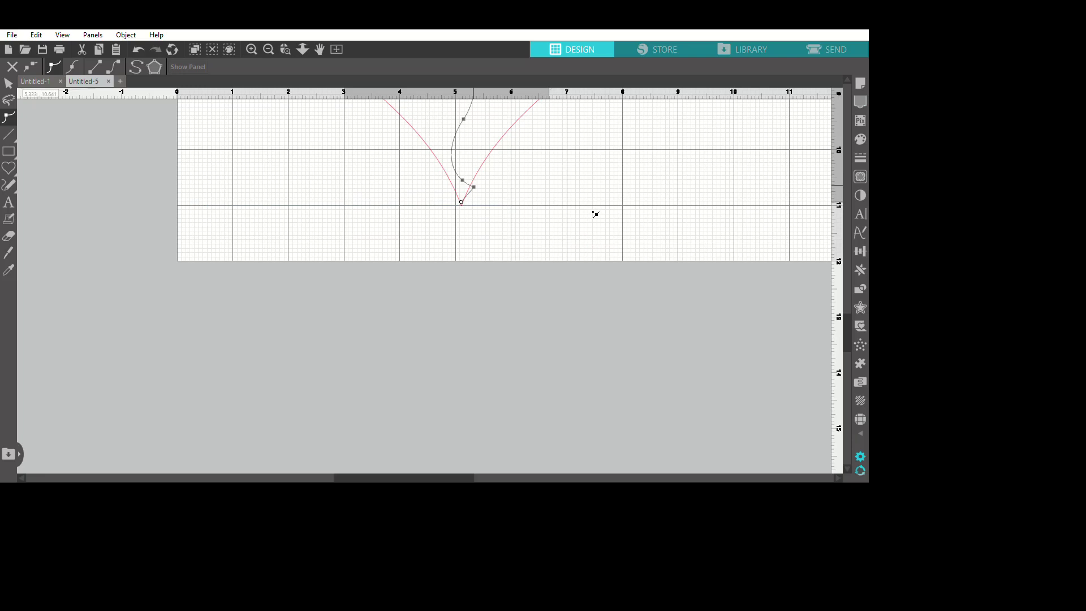
left_click_drag(595, 214, 579, 208)
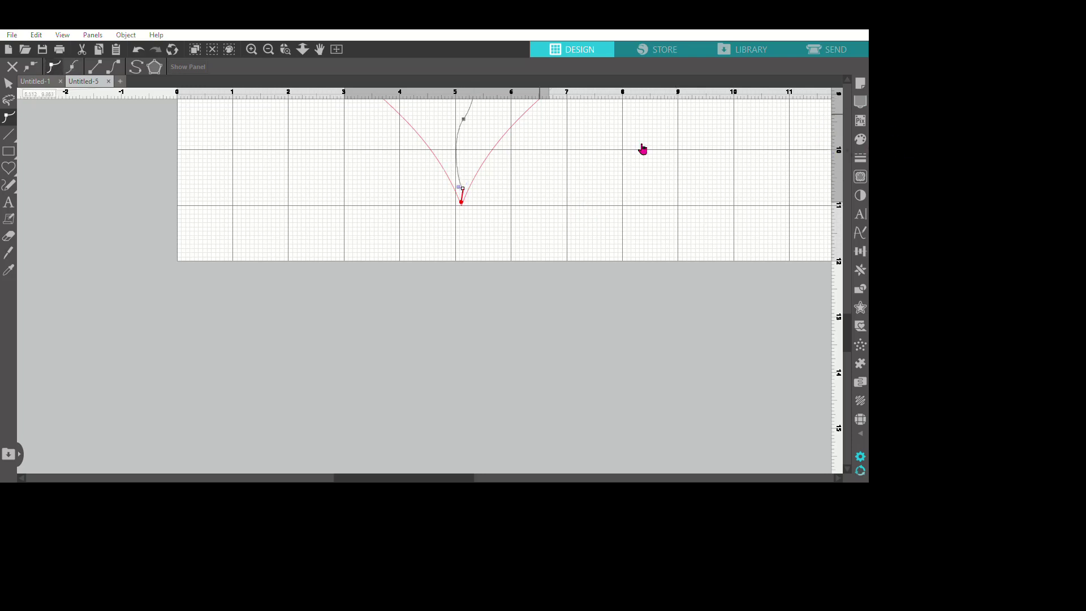
left_click(613, 240)
Smooth the vertical cut line just above the heart's tip by adding a point and shifting the one below it slightly left.
double_click(581, 214)
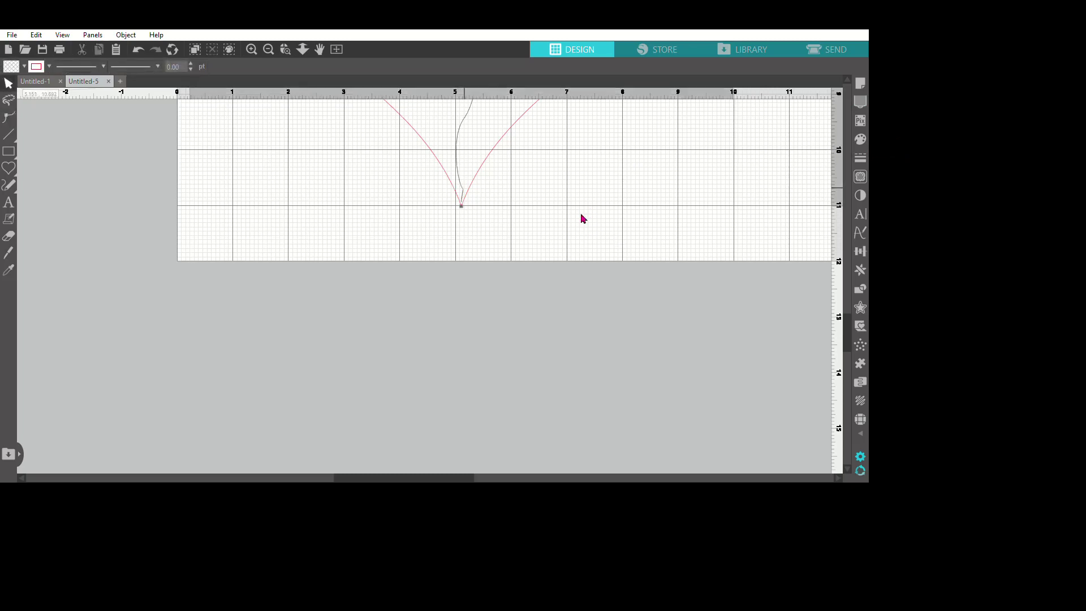
left_click(582, 213)
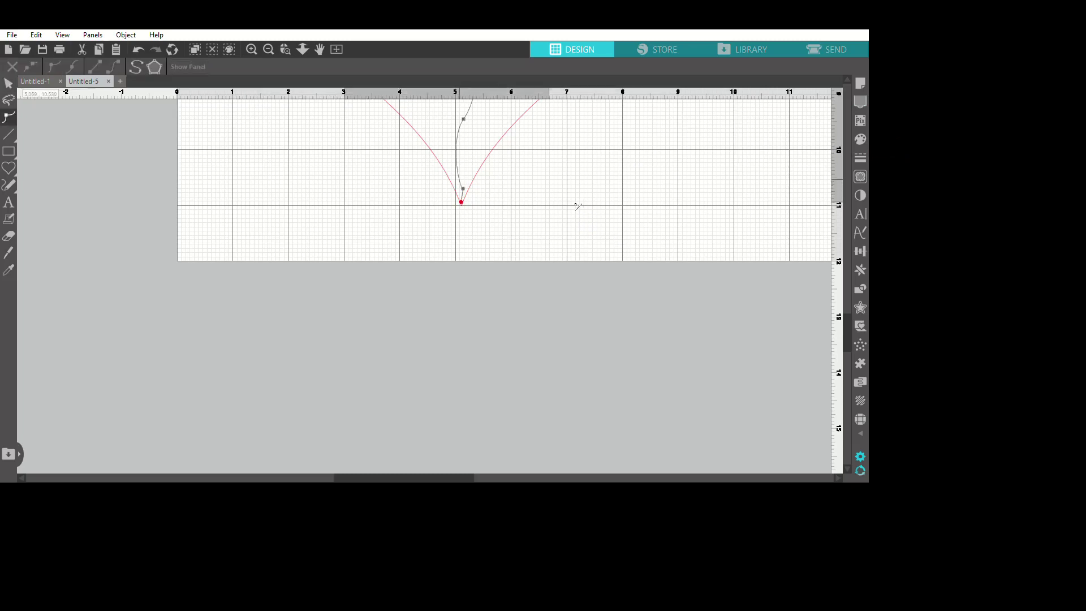
left_click(576, 206)
left_click_drag(580, 216, 576, 216)
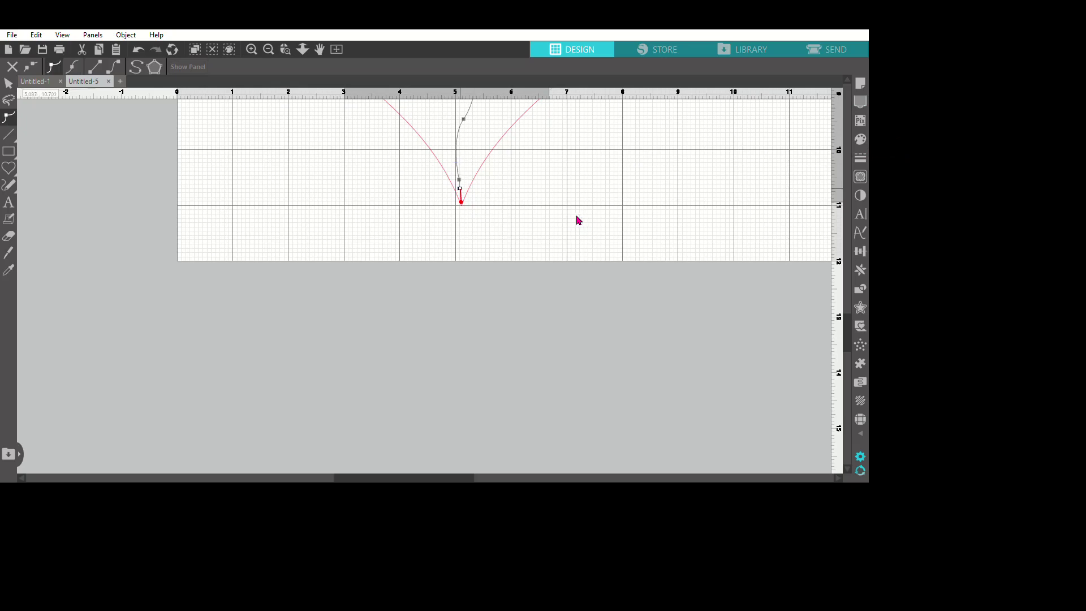
left_click(596, 267)
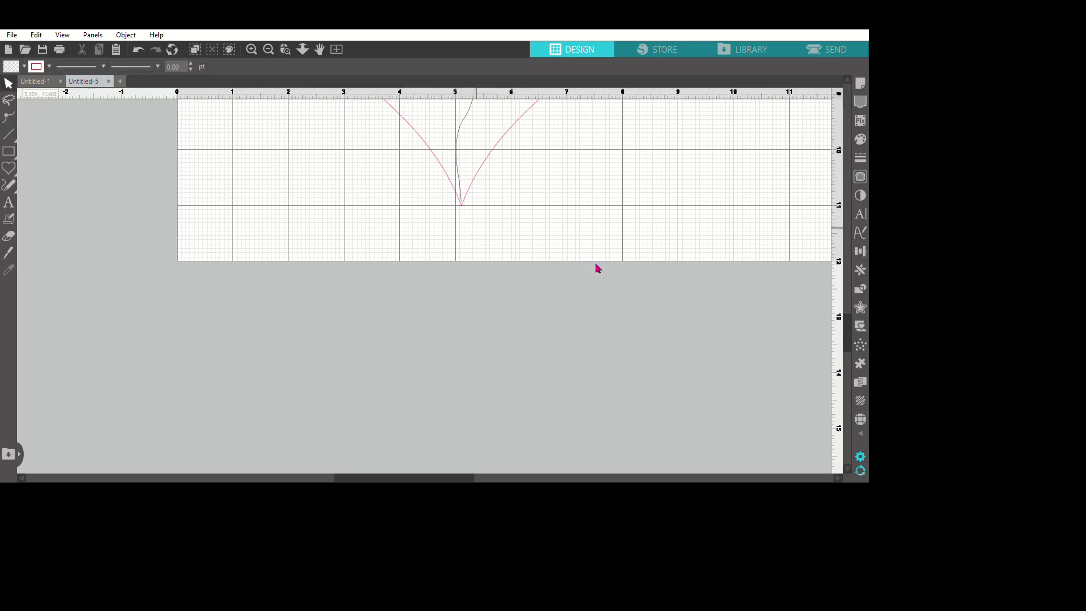
Delete the extra edit point on the vertical cut line just above the heart's tip.
double_click(579, 218)
left_click(575, 206)
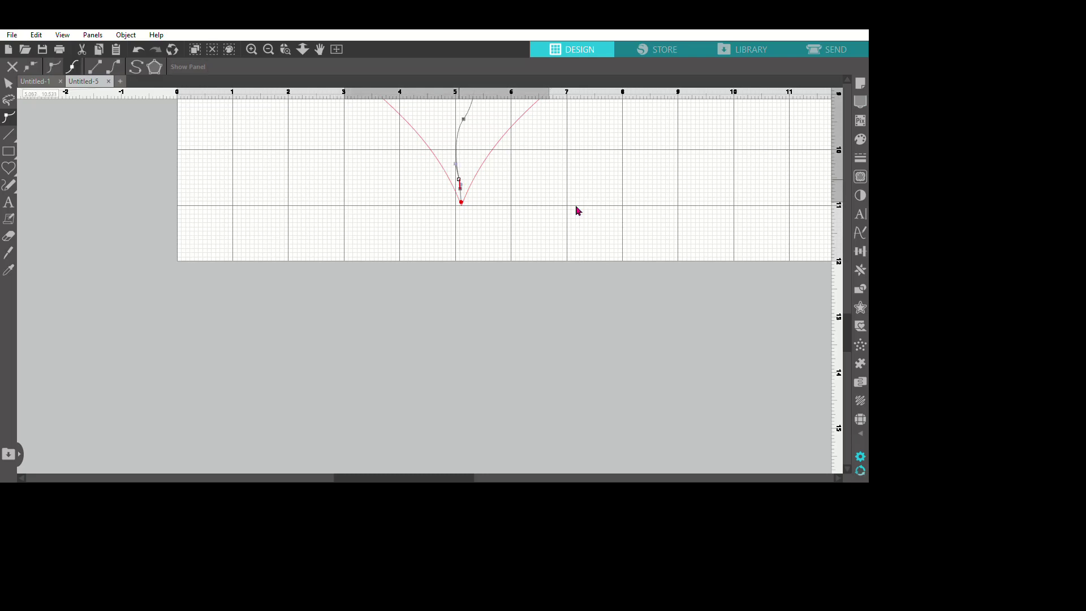
key("Delete")
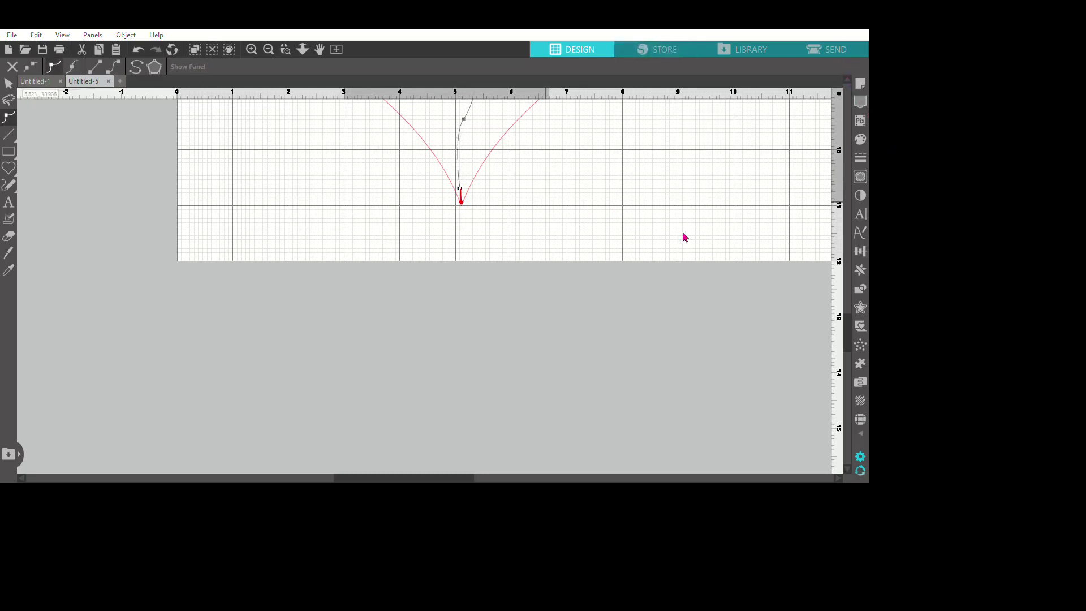
left_click(683, 233)
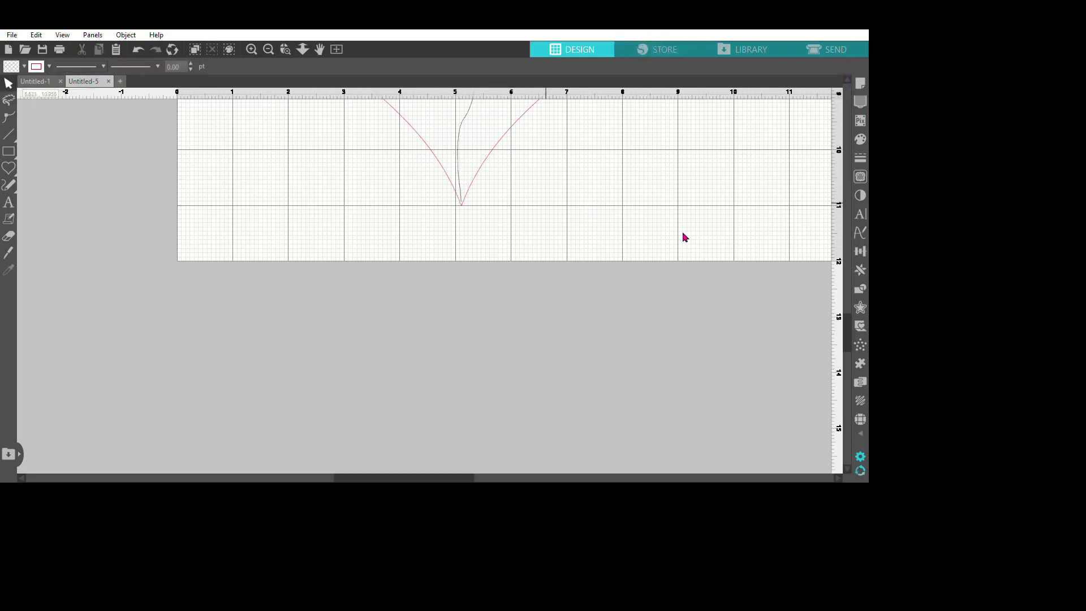
left_click(580, 217)
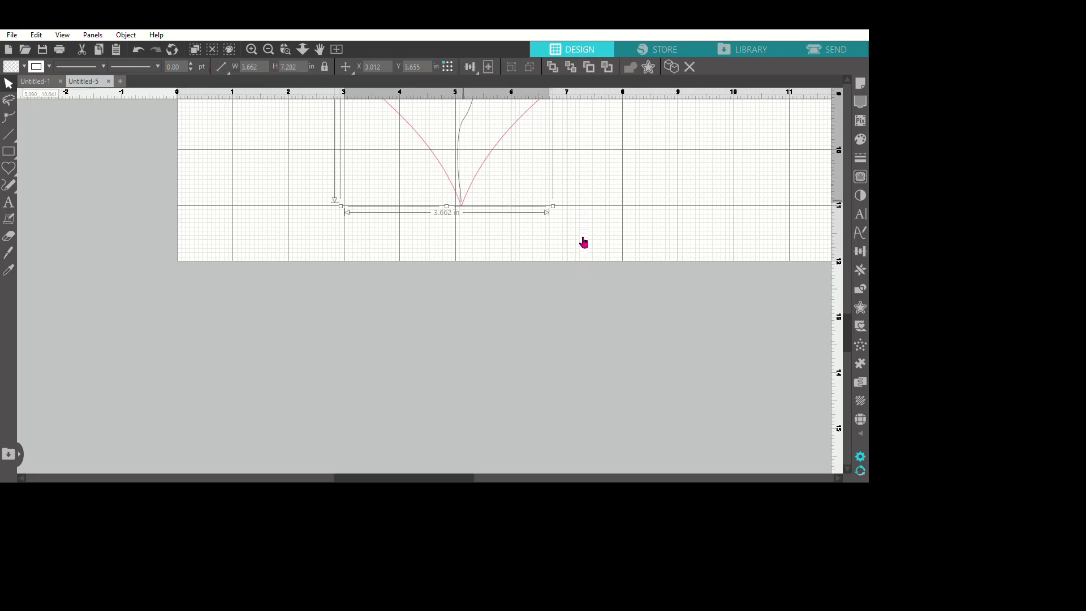
double_click(572, 195)
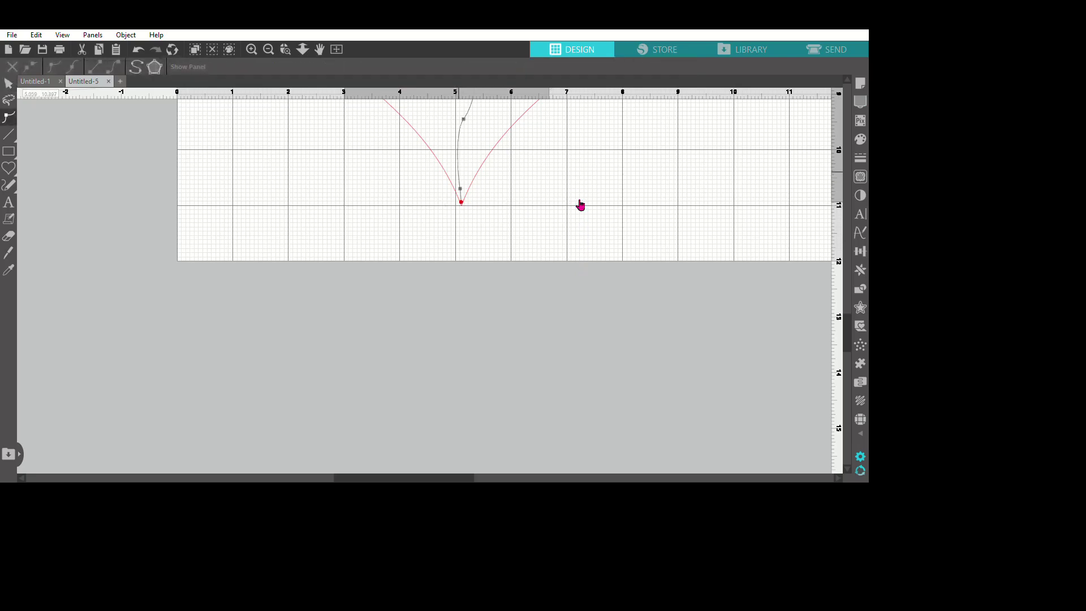
left_click(601, 239)
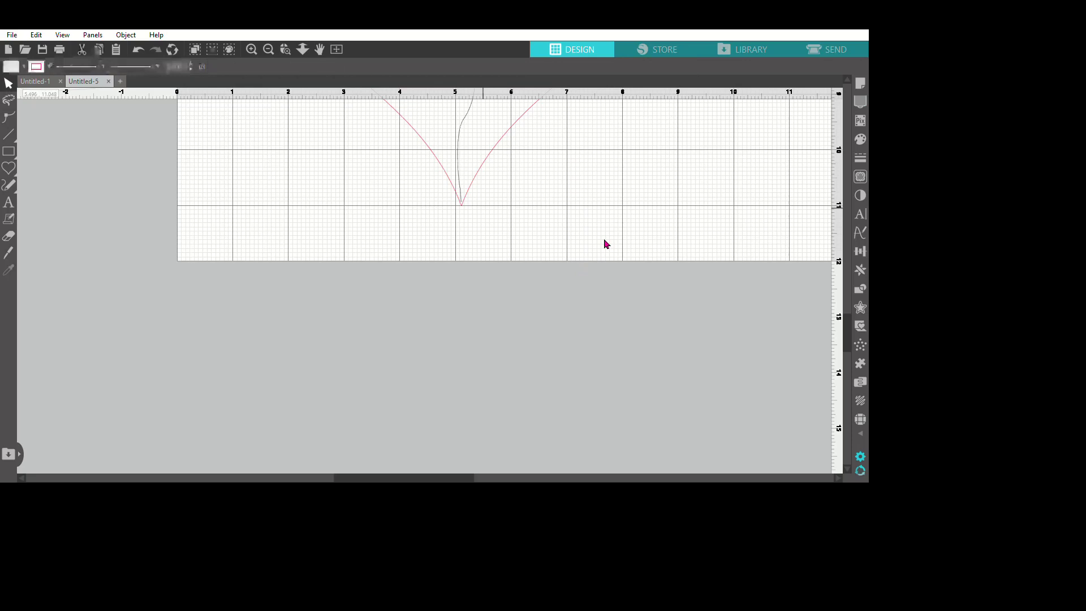
left_click(576, 215)
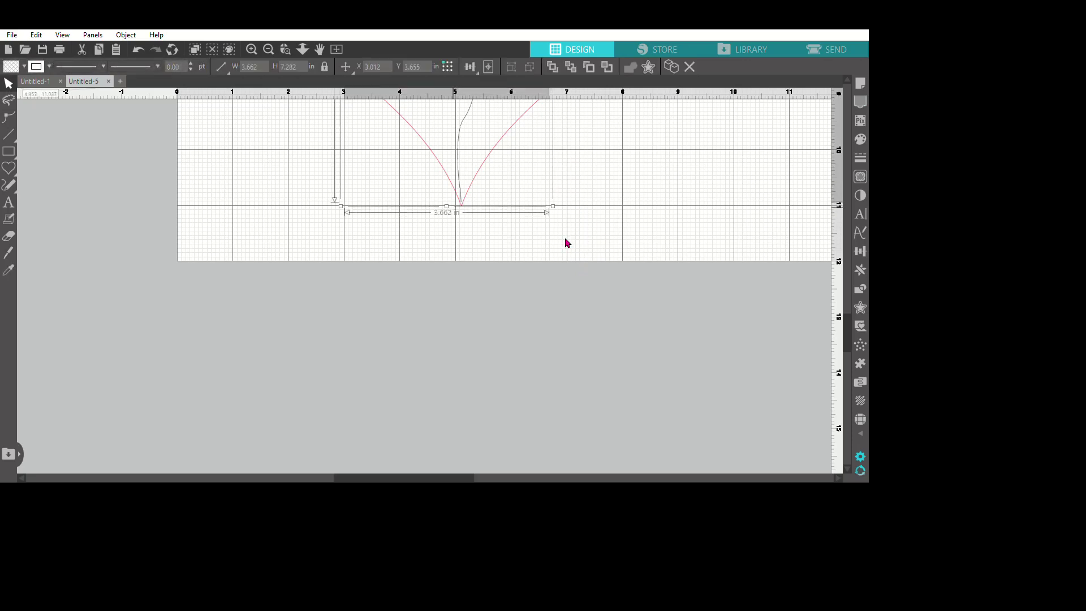
left_click_drag(558, 236, 558, 240)
left_click(567, 296)
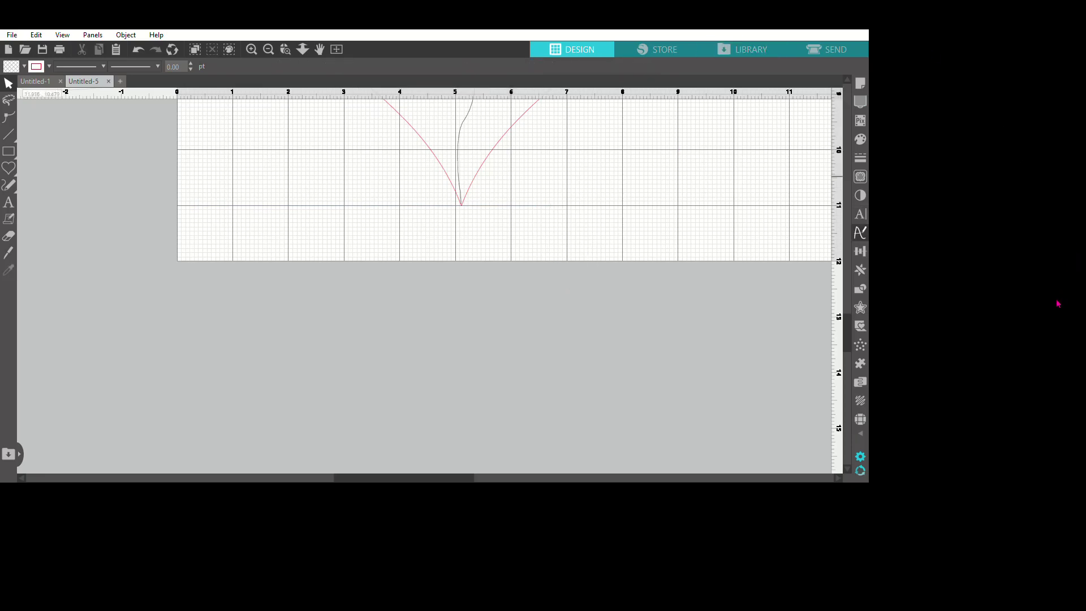
Move a horizontal puzzle cut line across the heart's left lobe just below the notch and narrow it to 4.878 in wide.
mouse_move(1061, 411)
left_mouse_down()
mouse_move(1065, 344)
mouse_move(1055, 318)
left_mouse_up()
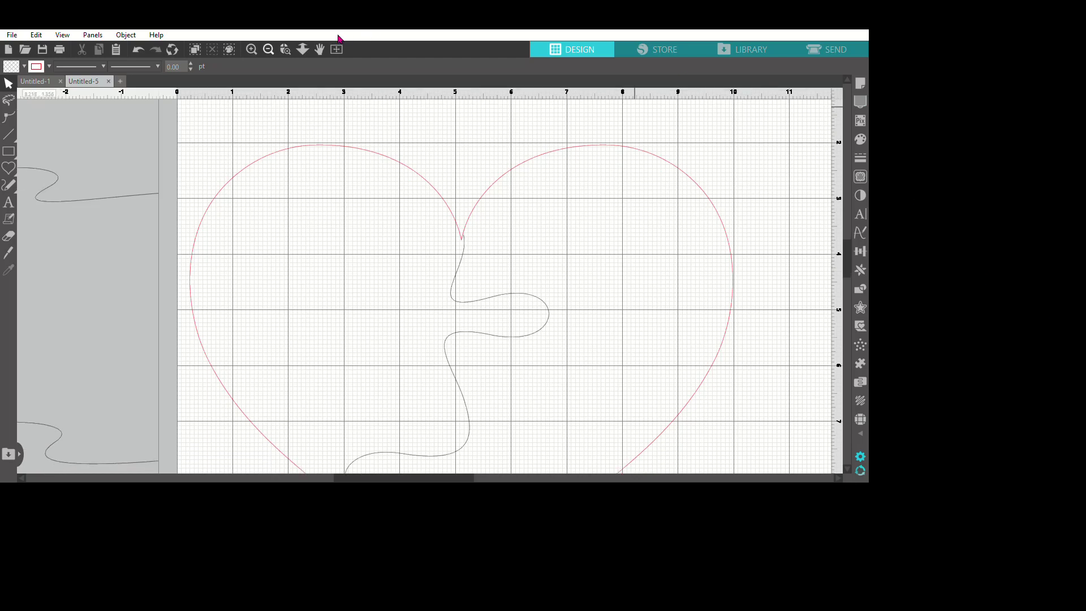
left_click(269, 49)
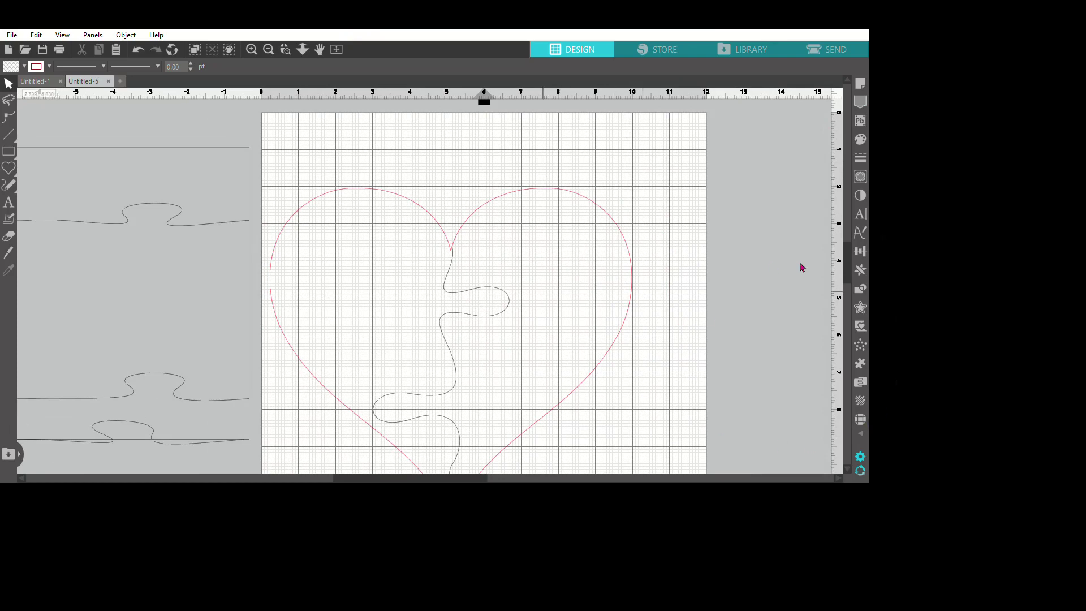
left_click_drag(1057, 305, 1055, 330)
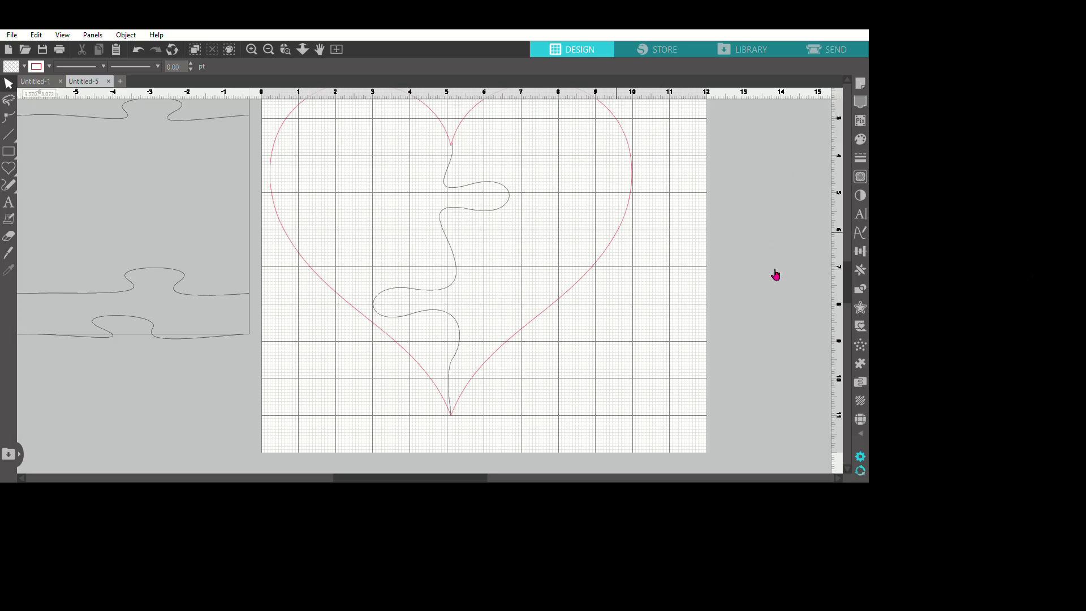
left_click_drag(239, 340, 680, 281)
left_click(290, 468)
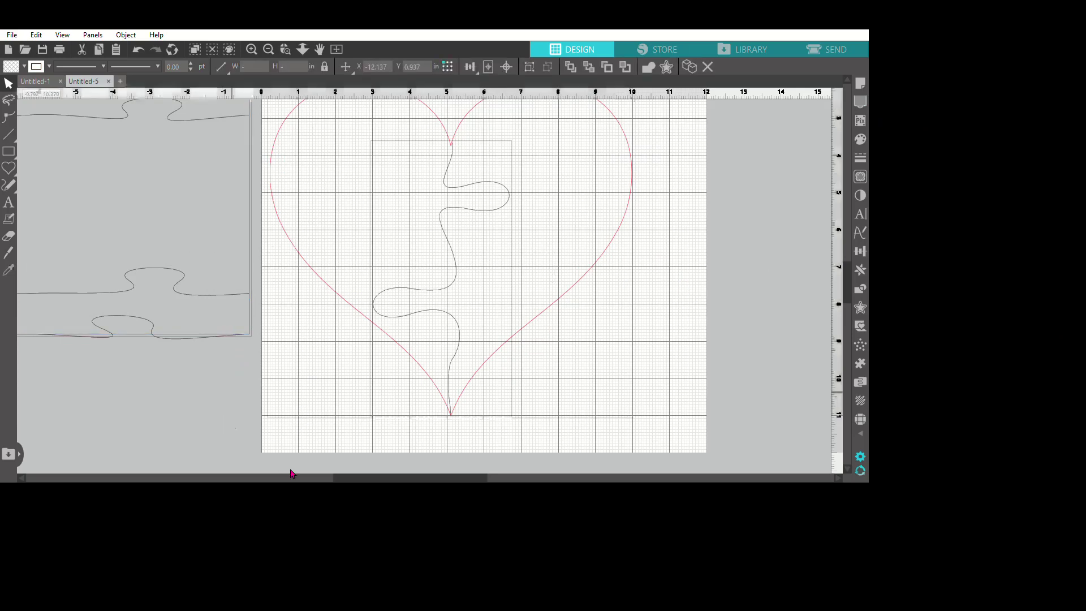
left_click(259, 352)
left_click_drag(261, 355, 841, 192)
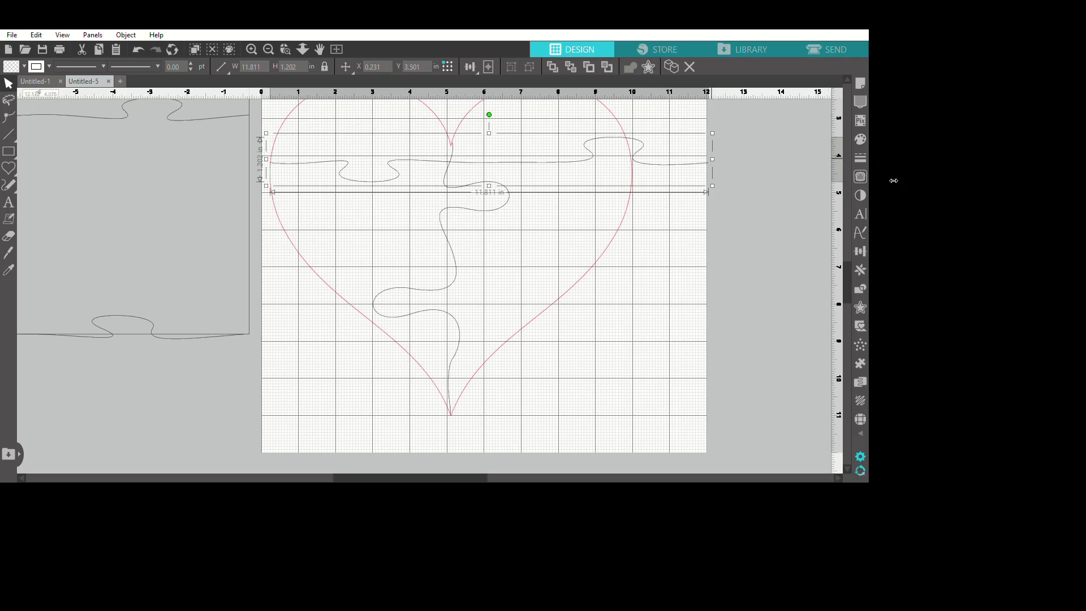
left_click_drag(712, 159, 593, 169)
left_click_drag(742, 195, 569, 219)
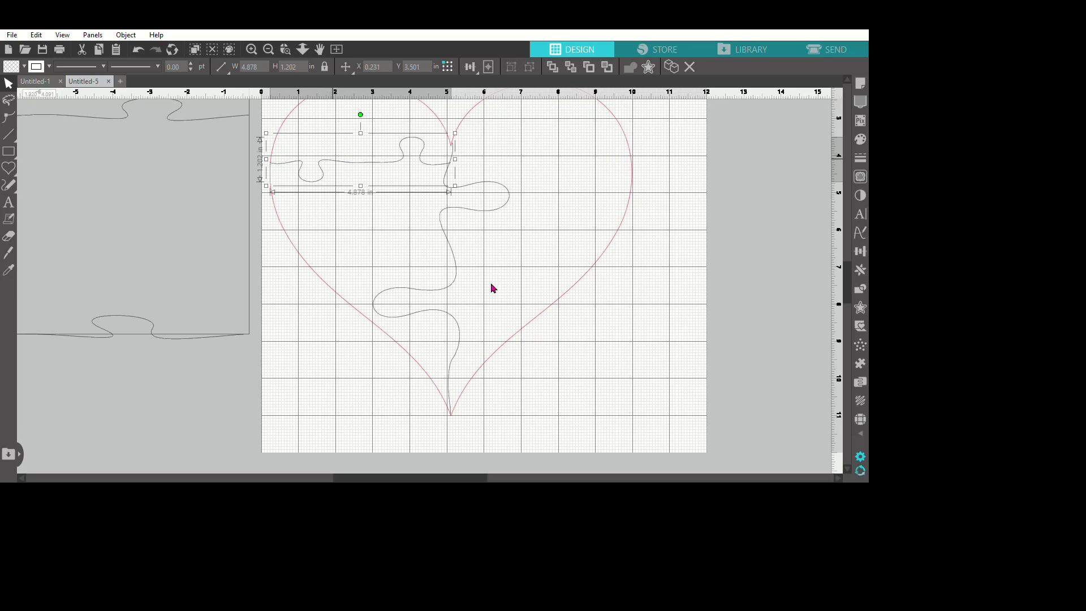
Paste a copy of the narrowed cut line, rotate it upright, place it beneath the original, and stretch it to 5.899 in tall.
key("ctrl+v")
left_click_drag(499, 203, 556, 298)
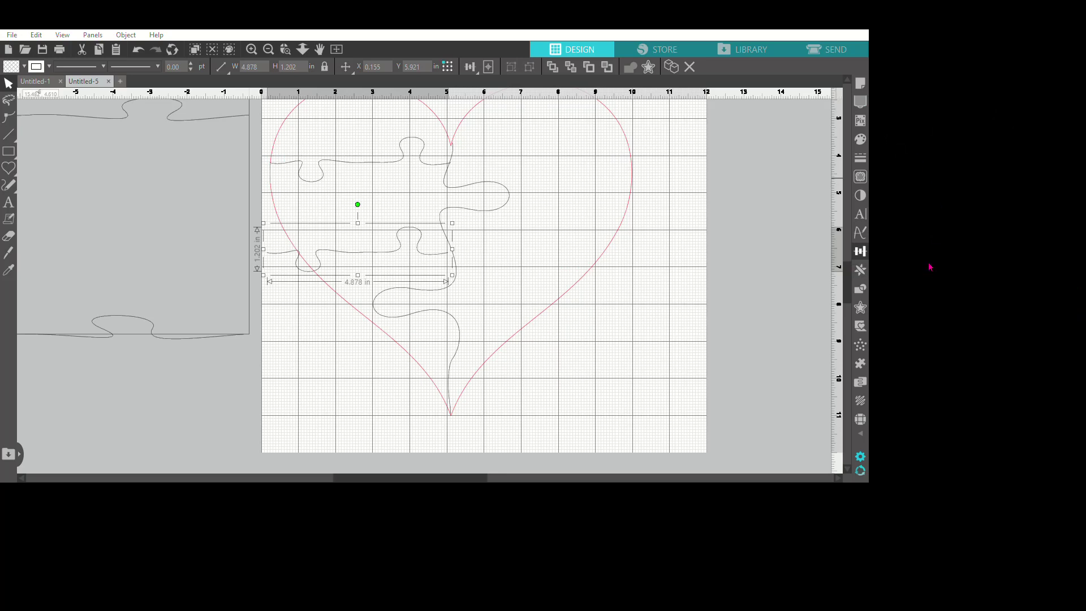
left_click(971, 259)
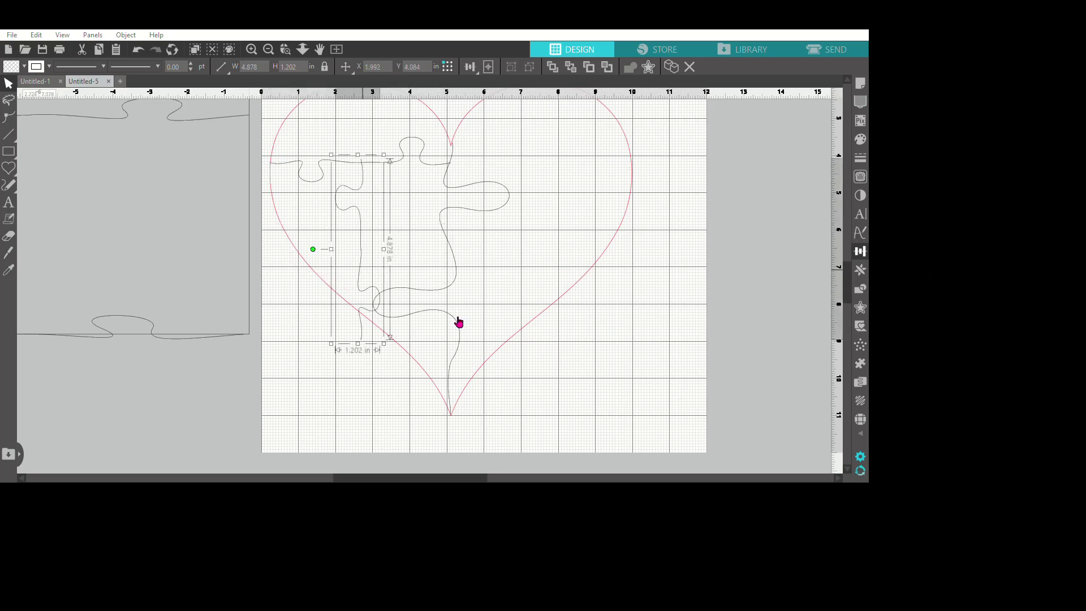
mouse_move(453, 318)
left_mouse_down()
mouse_move(420, 334)
mouse_move(442, 327)
left_mouse_up()
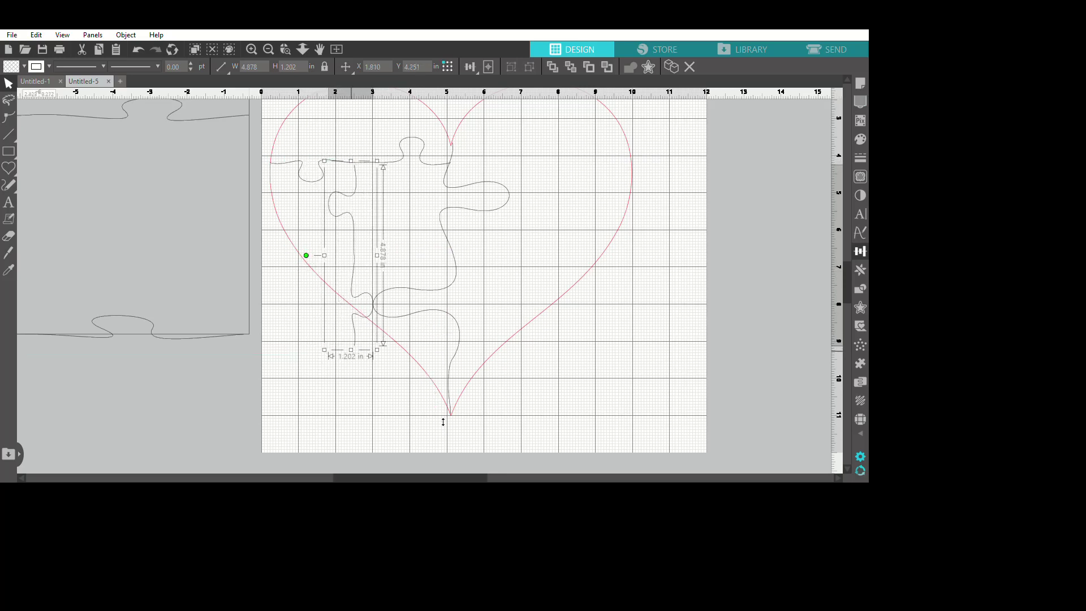
left_click_drag(442, 430, 430, 470)
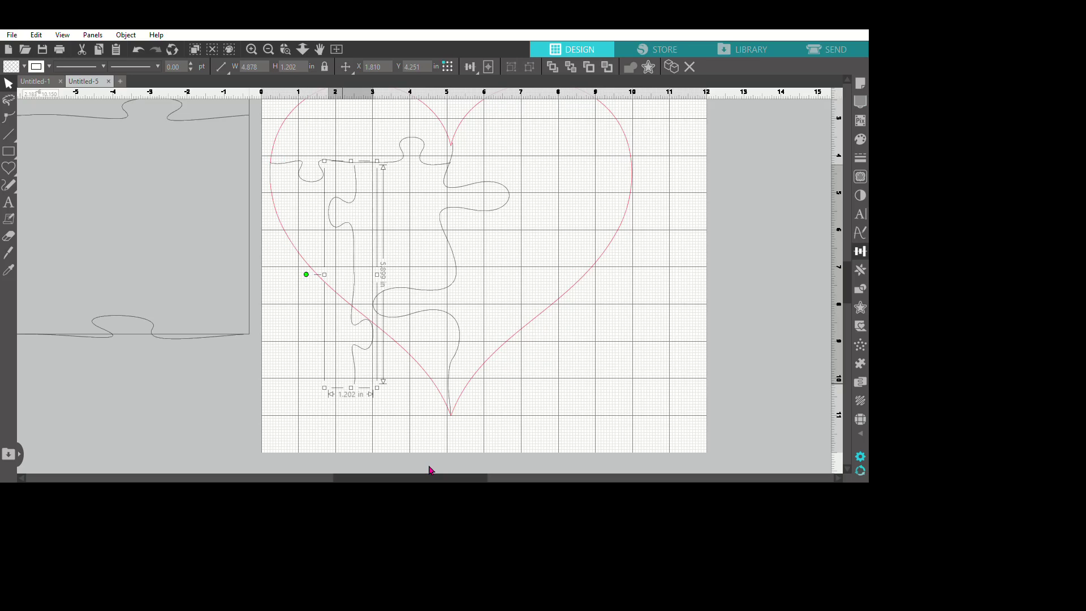
Narrow the heart's central vertical cut line to 2.276 in and move it back between the notch and the tip.
left_click(491, 374)
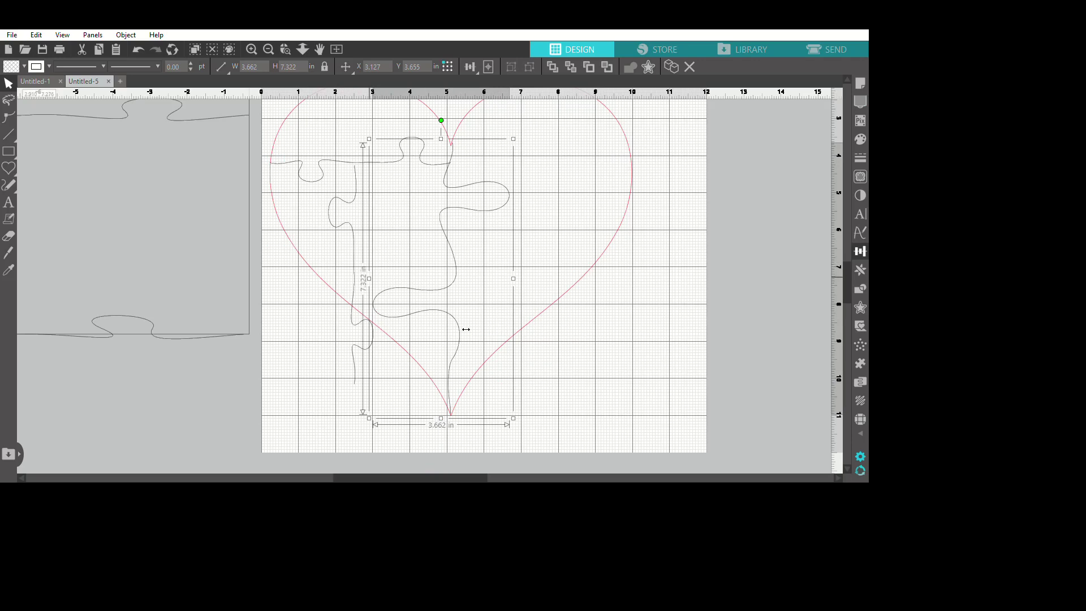
left_click_drag(466, 331, 529, 331)
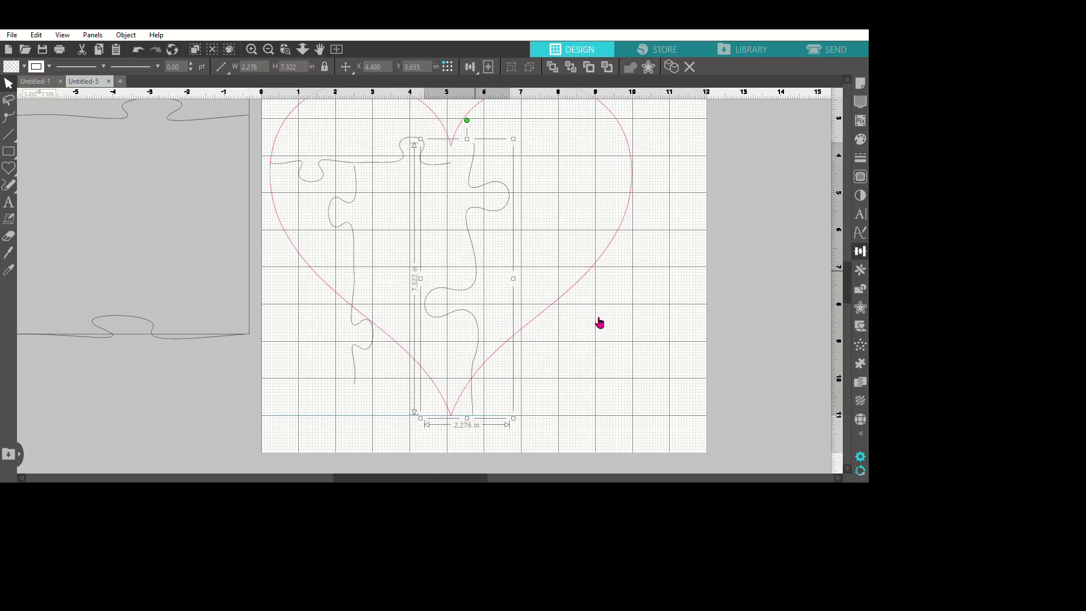
left_click_drag(599, 323, 569, 324)
left_click(683, 408)
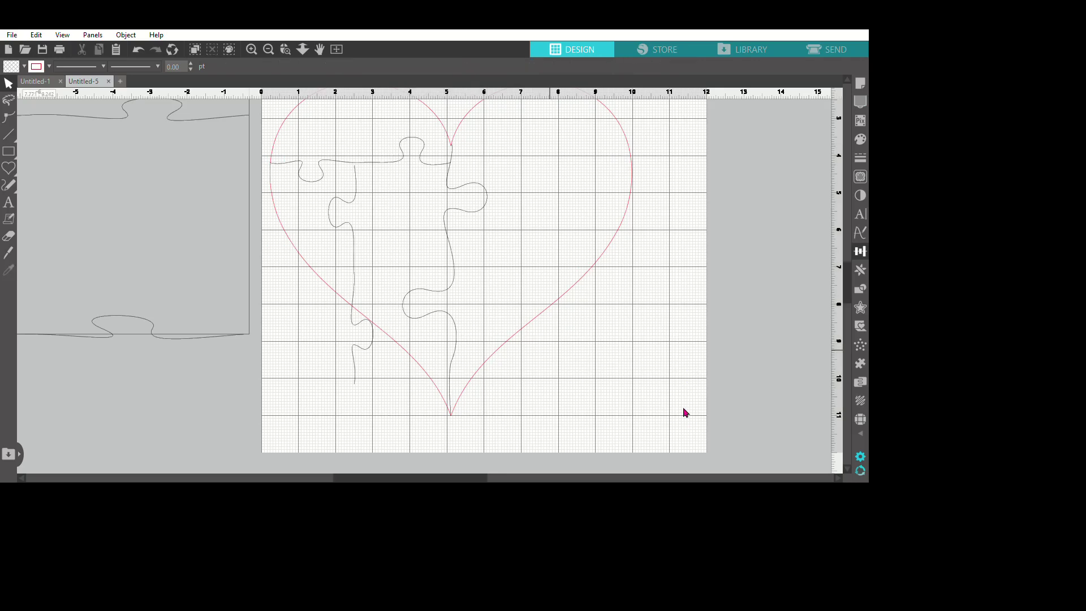
Move the left half's vertical cut line slightly right to meet the horizontal line and shorten it to 2.592 in.
left_click_drag(442, 331, 449, 330)
left_click(450, 332)
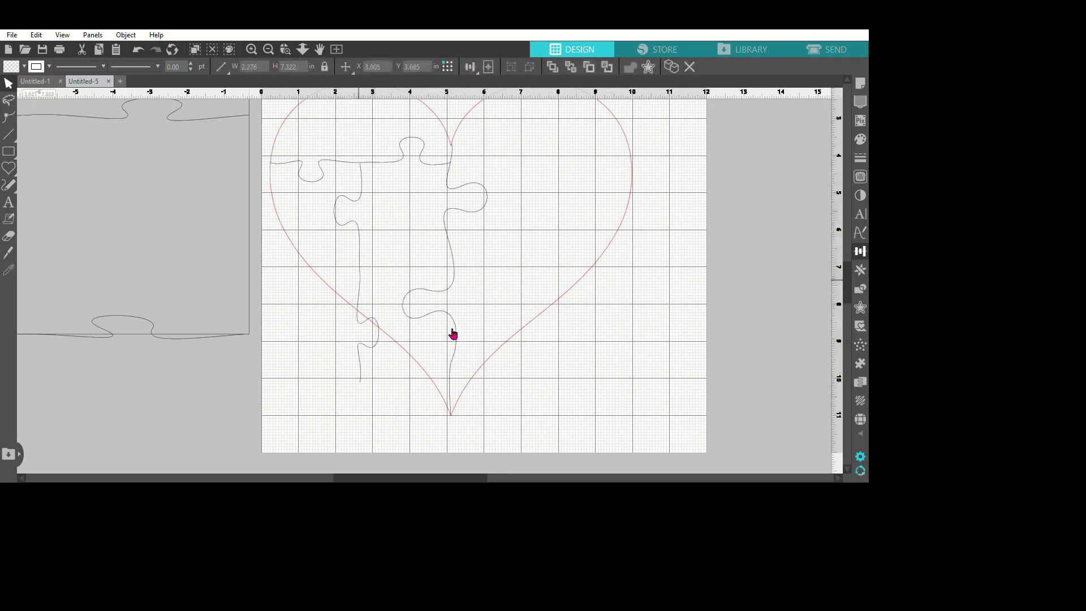
left_click(453, 454)
key("ctrl+z")
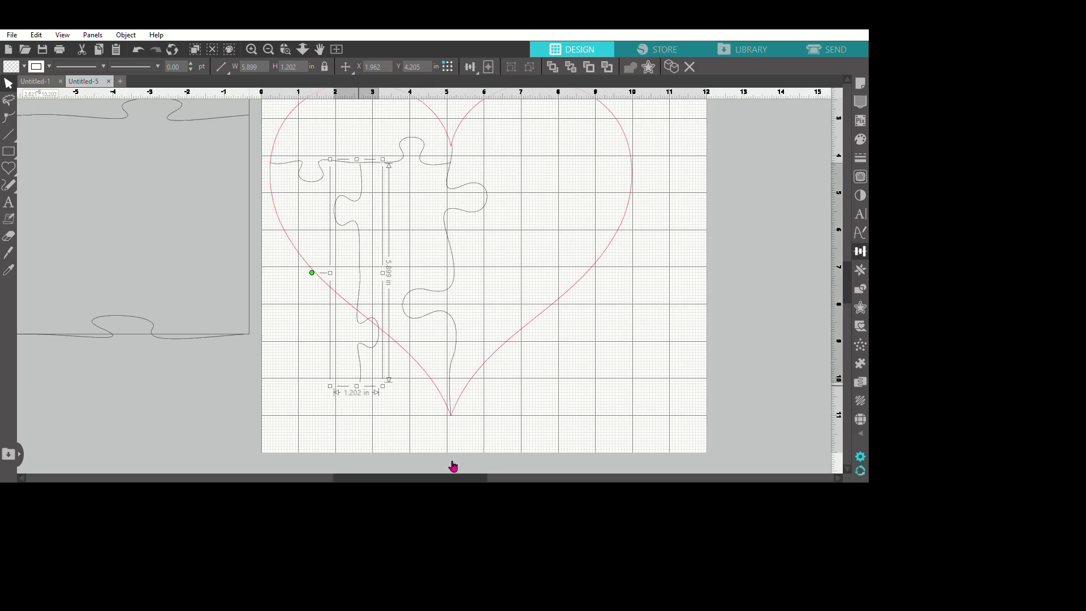
left_click_drag(451, 462, 452, 391)
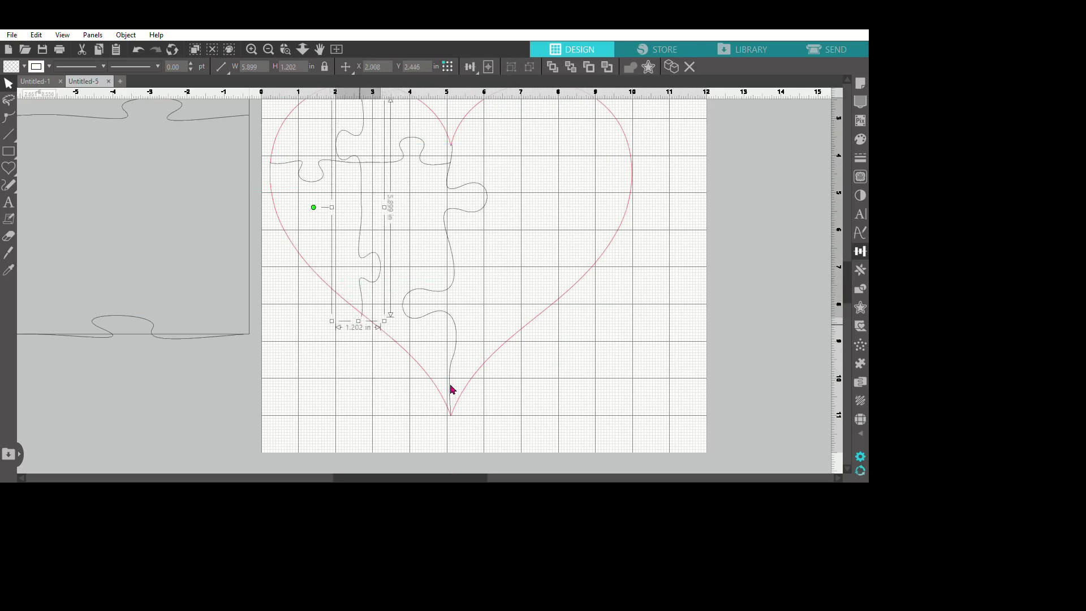
key("ctrl+z")
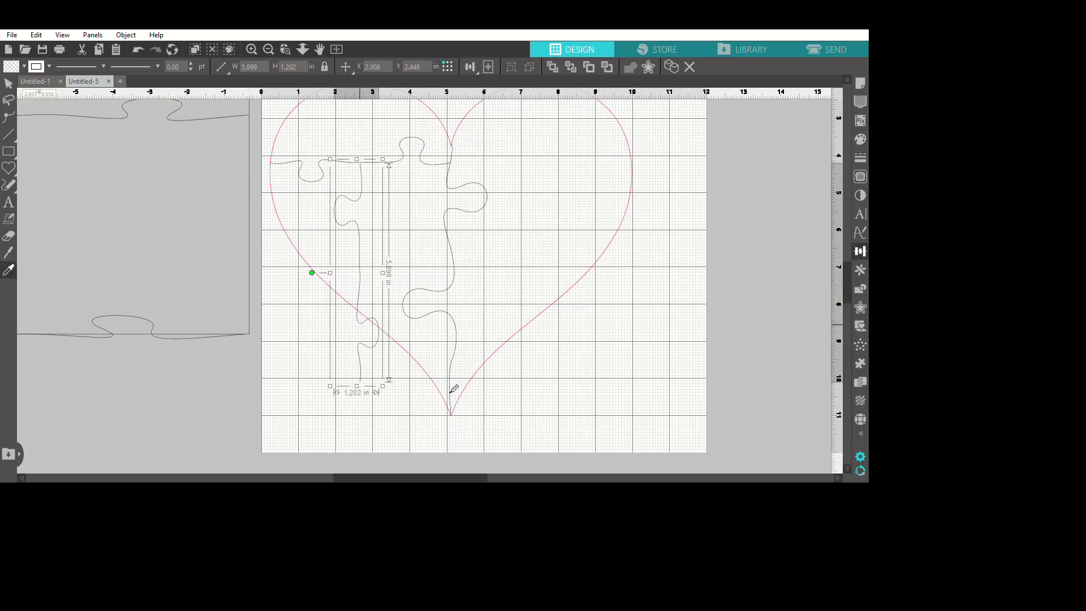
left_click_drag(450, 461, 450, 314)
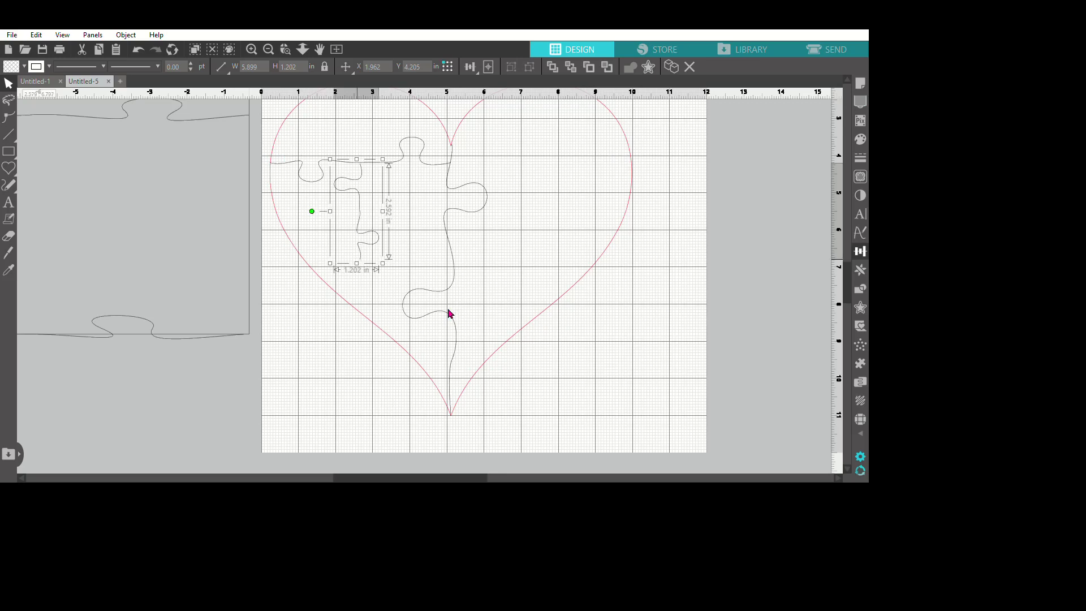
left_click(308, 155)
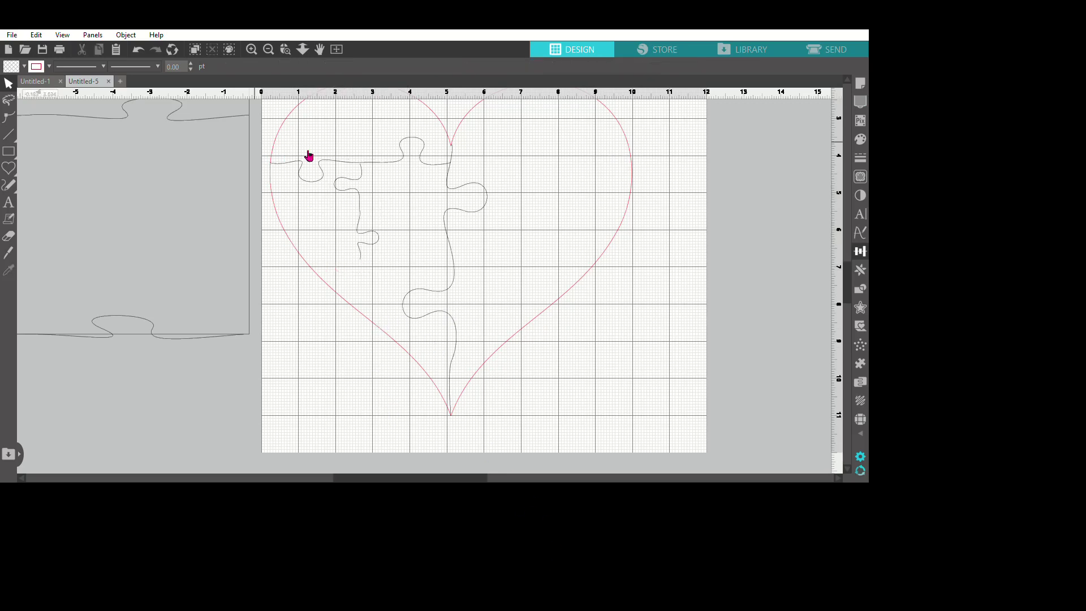
Duplicate the left horizontal cut line and fit the copy below the short vertical line, between the heart's left edge and the central line.
left_click(478, 184)
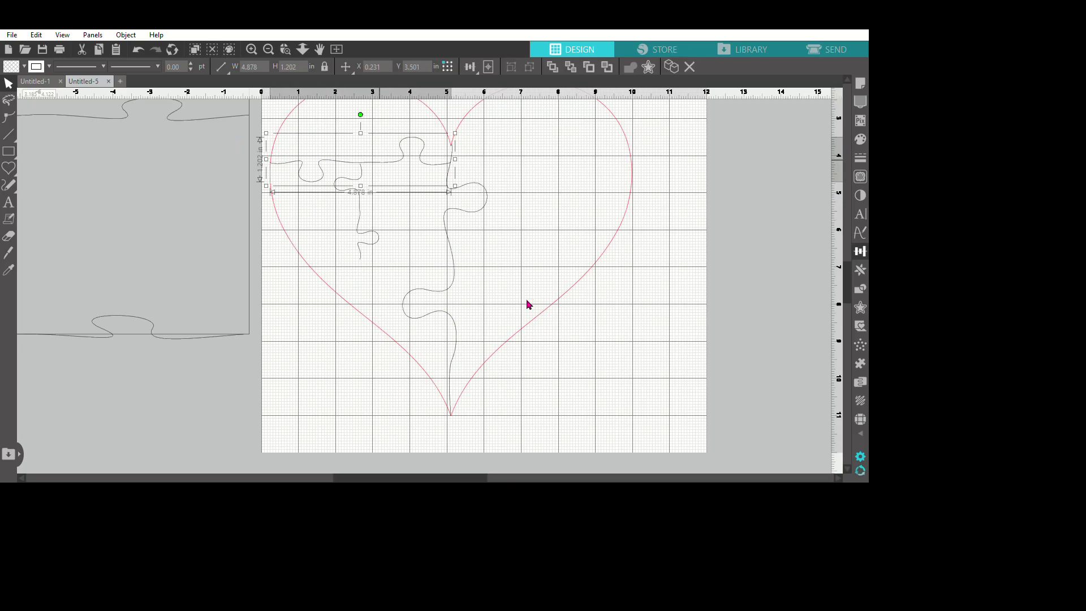
key("ctrl+d")
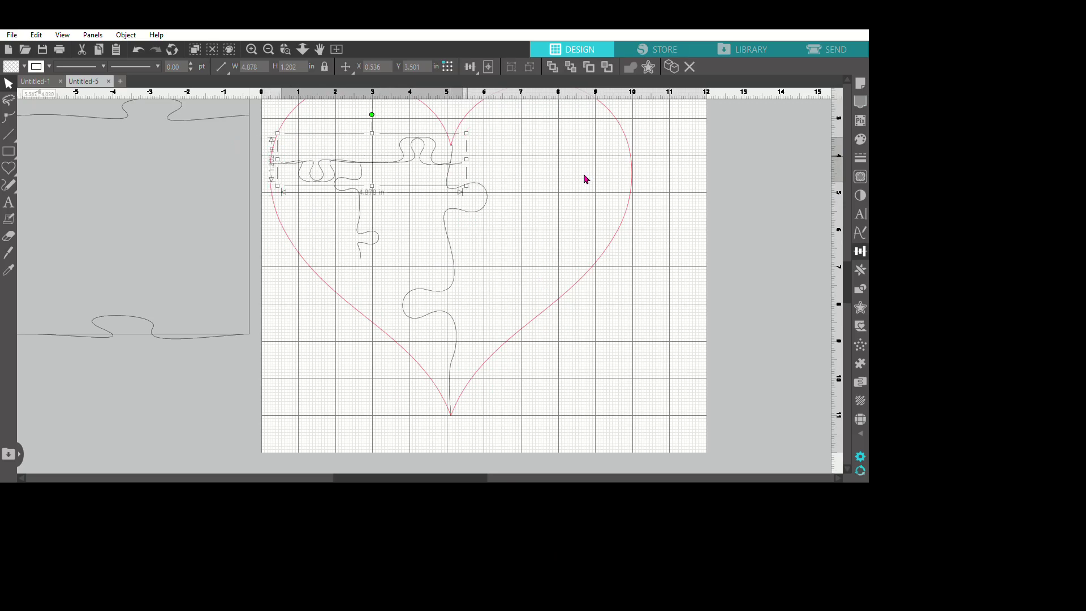
left_click_drag(578, 184, 565, 306)
left_click(453, 334)
left_click(353, 309)
left_click_drag(330, 303, 382, 302)
left_click(361, 374)
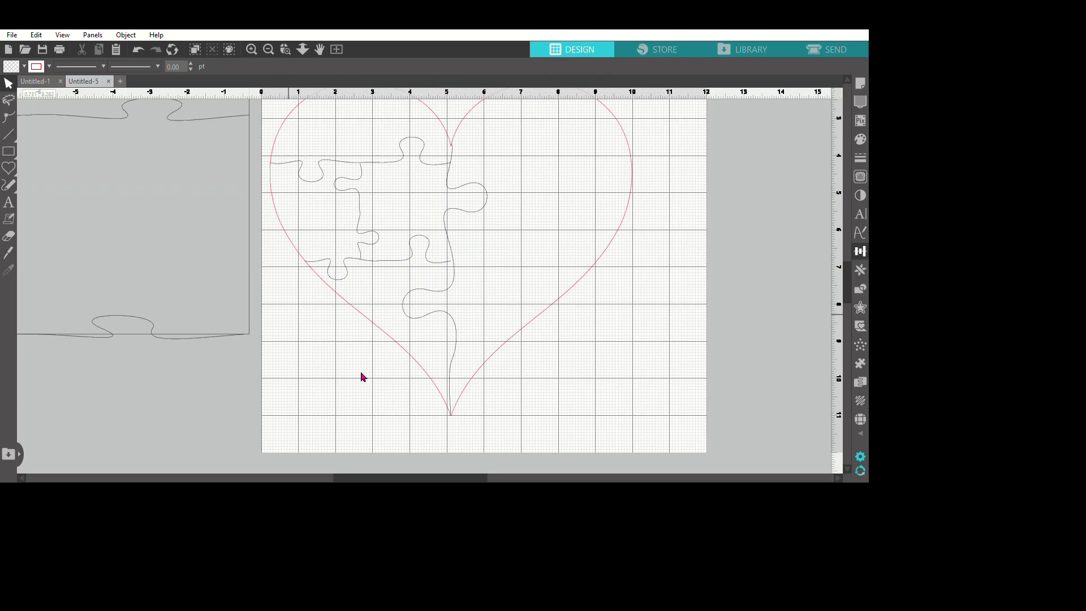
left_click(558, 307)
left_click_drag(570, 302, 574, 301)
left_click(464, 171)
Copy the left half's short vertical cut line and place the copy at the top of the heart's right lobe.
left_click(473, 275)
key("ctrl+c")
key("ctrl+v")
left_click_drag(486, 274, 711, 177)
left_click_drag(1058, 315, 1058, 299)
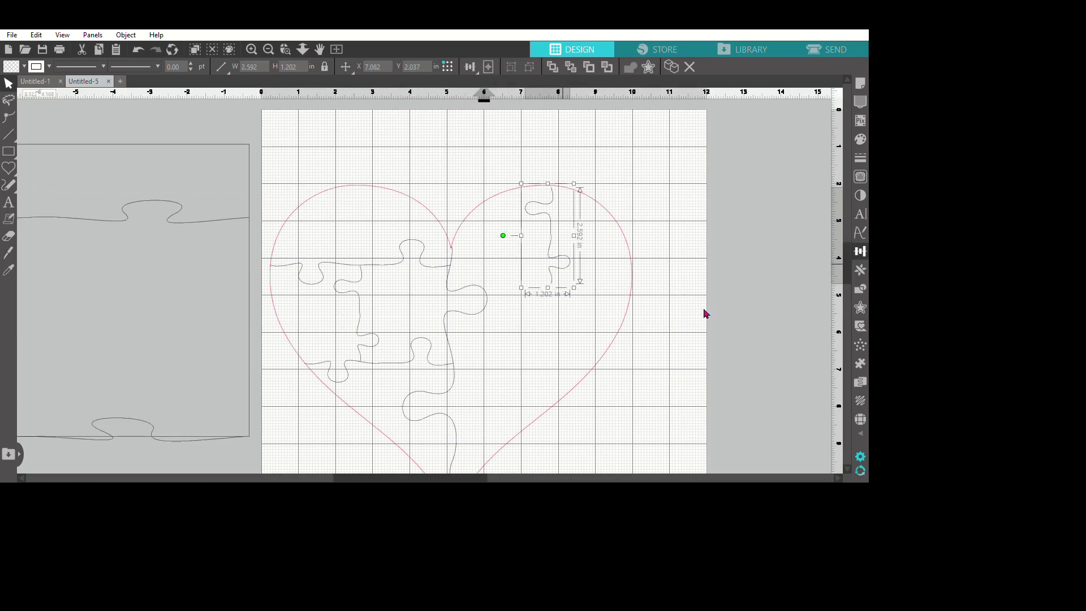
Move the remaining upper horizontal cut line from the puzzle outline onto the heart's right half.
left_click(497, 343)
left_click(219, 257)
scroll(220, 257, "up", 1)
left_click_drag(220, 265, 842, 456)
left_click(705, 307)
Fit the right horizontal cut line between the central line and the heart's right edge, and shorten the vertical line above it to about 2.24 in.
left_click_drag(939, 450, 805, 350)
left_click_drag(579, 344, 560, 340)
left_click(680, 351)
left_click_drag(705, 338, 685, 337)
left_click(689, 346)
left_click(699, 312)
left_click(700, 314)
left_click(805, 345)
left_click(810, 339)
left_click_drag(831, 336, 793, 338)
left_click(583, 500)
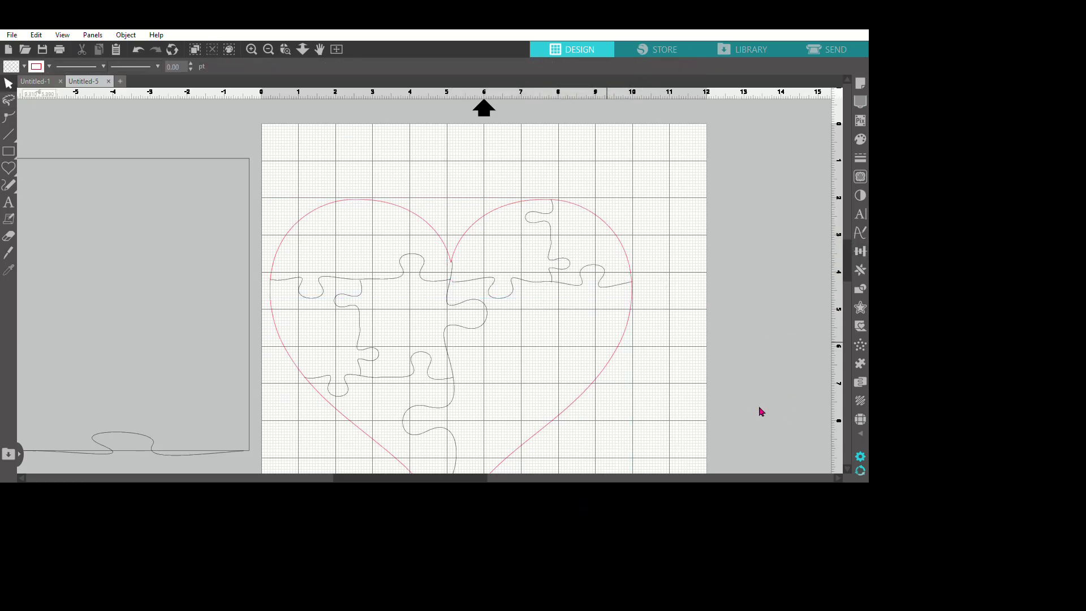
Shorten the right lobe's vertical cut line to 2.181 in and shift it slightly left between the heart's upper edge and the horizontal line.
left_click_drag(594, 332, 591, 330)
left_click(595, 333)
left_click(602, 333)
left_click(633, 337)
left_click(695, 338)
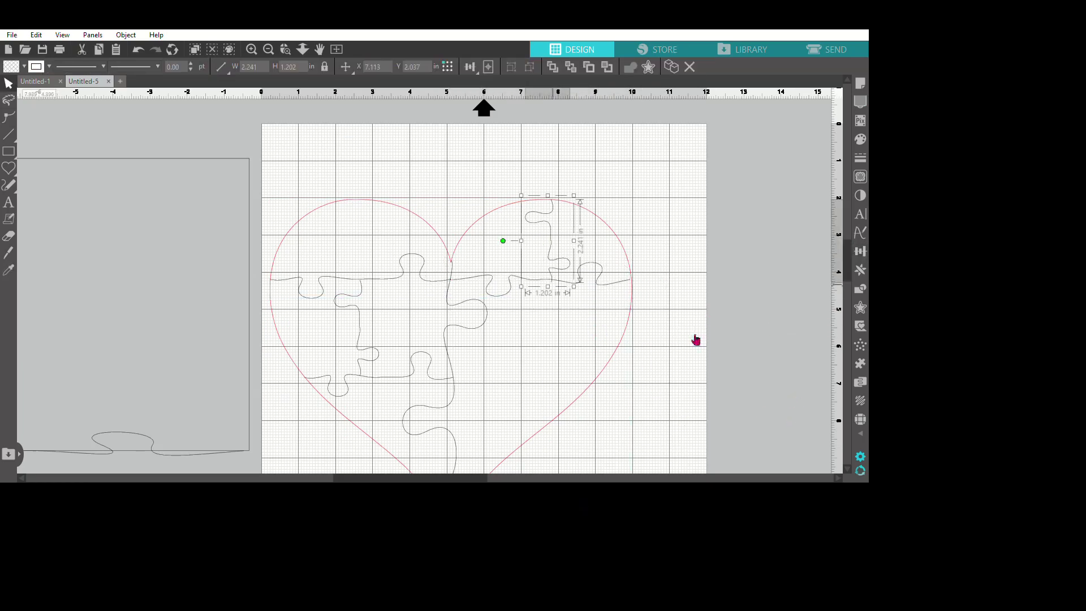
left_click_drag(685, 340, 685, 336)
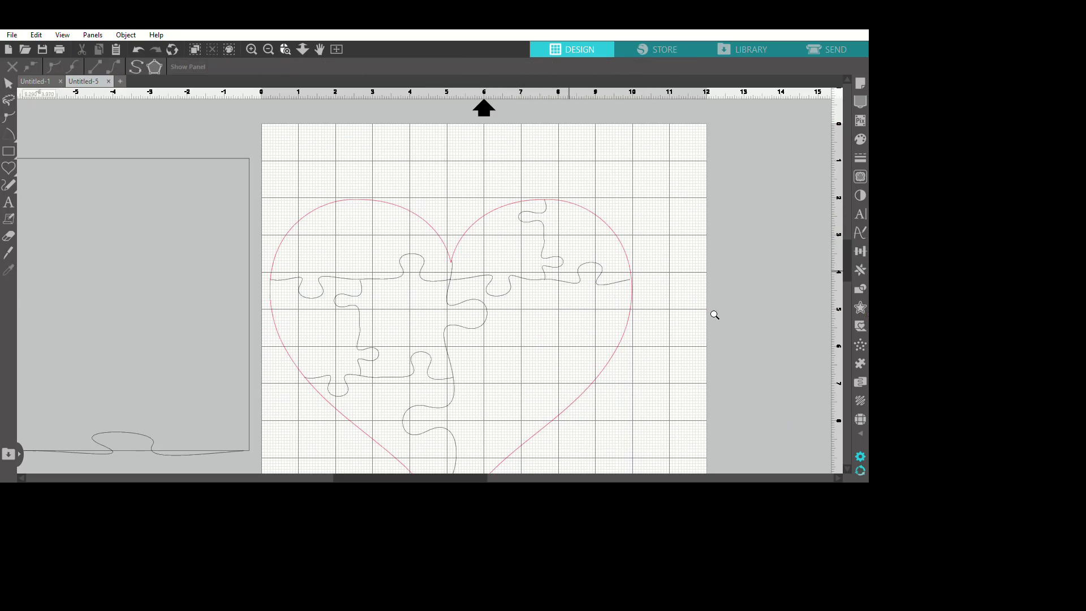
key("Escape")
Copy the right lobe's vertical cut line and place the copy in the left lobe between the heart's upper edge and the horizontal line.
left_click(679, 246)
key("ctrl+c")
key("ctrl+v")
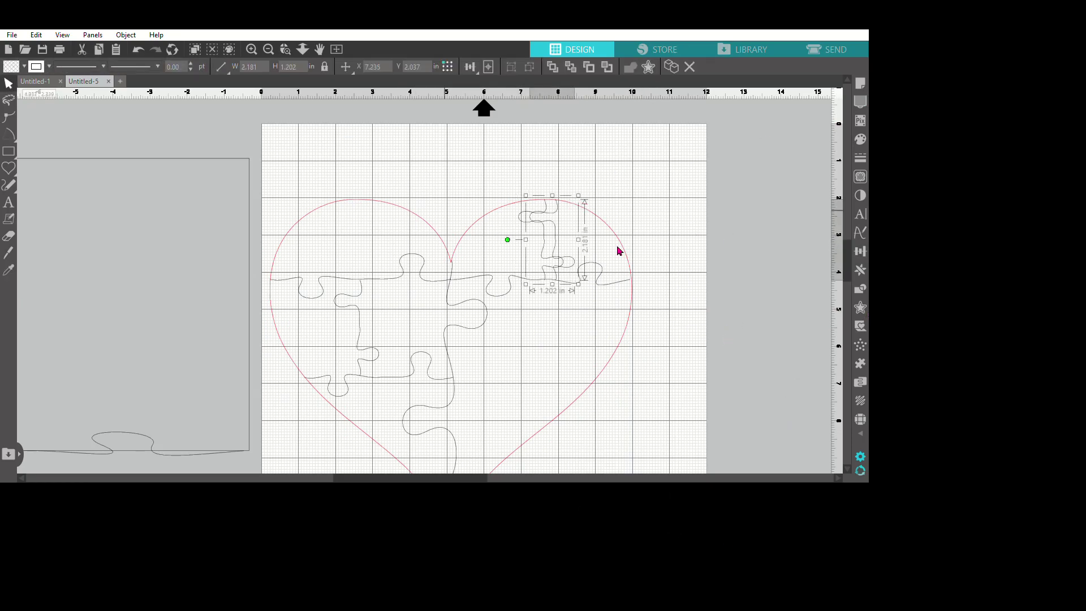
left_click_drag(694, 271, 447, 275)
left_click(481, 316)
left_click(467, 307)
left_click(465, 323)
left_click(457, 298)
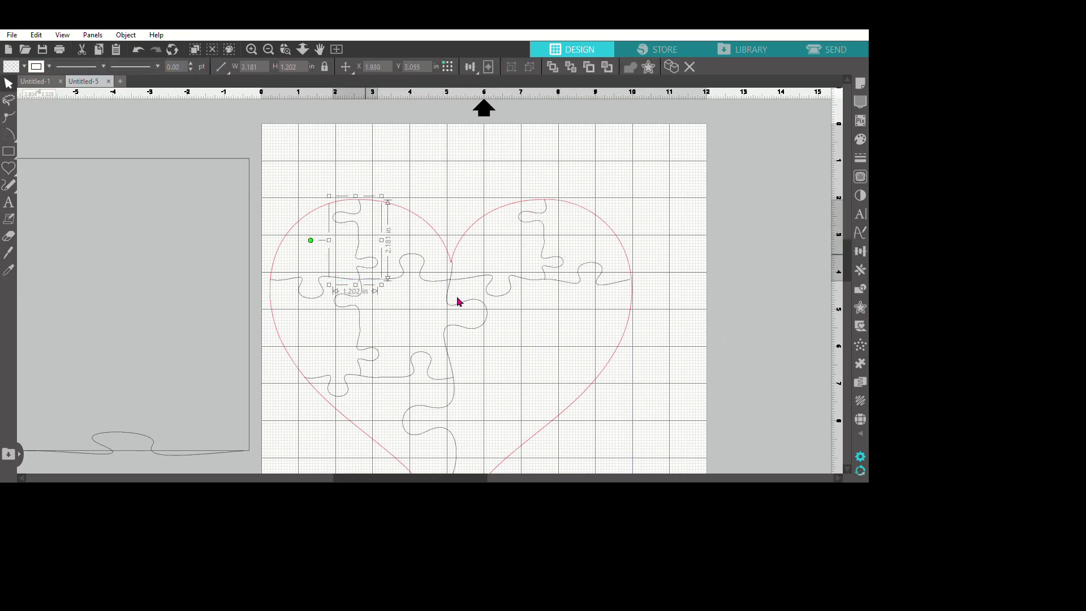
key("Down")
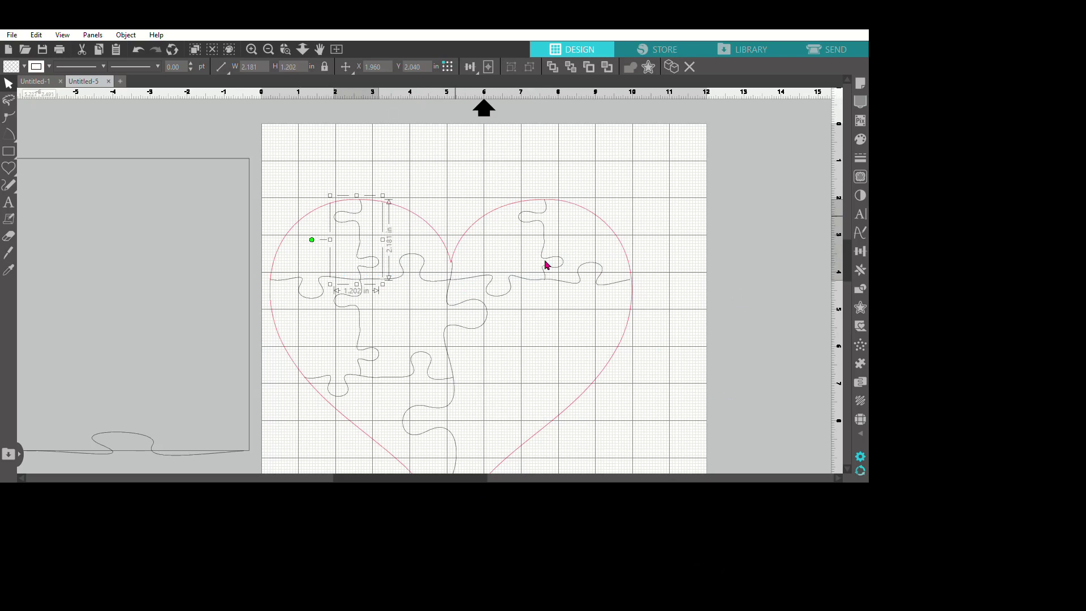
left_click(674, 334)
Copy the left half's lower vertical cut line and set the copy aside on the blank area beyond the page's right edge.
left_click(441, 341)
key("ctrl+c")
key("ctrl+v")
left_click_drag(461, 363, 933, 415)
left_click(1020, 265)
Place a vertical cut line below the horizontal line in the heart's right half and stretch it down to the heart's lower right edge.
left_click_drag(746, 408, 682, 383)
left_click_drag(681, 456, 681, 521)
left_click(686, 471)
left_click(933, 419)
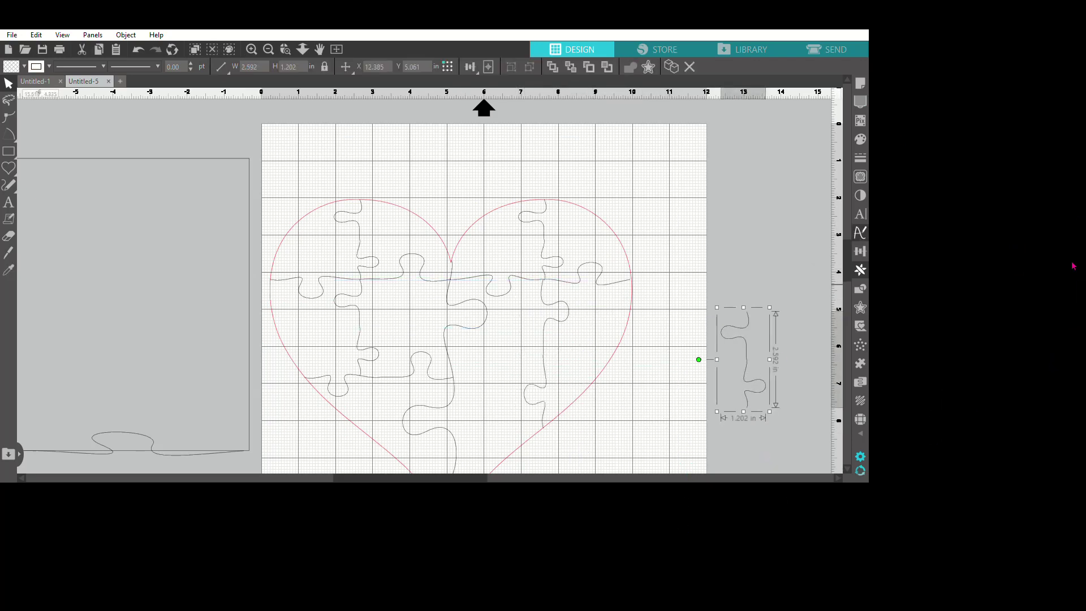
Copy the left half's lower horizontal cut line and place the copy in the right half between the central line and the heart's edge.
left_click(495, 444)
left_click(499, 451)
key("ctrl+c")
key("ctrl+v")
left_click_drag(581, 450, 769, 419)
left_click(542, 462)
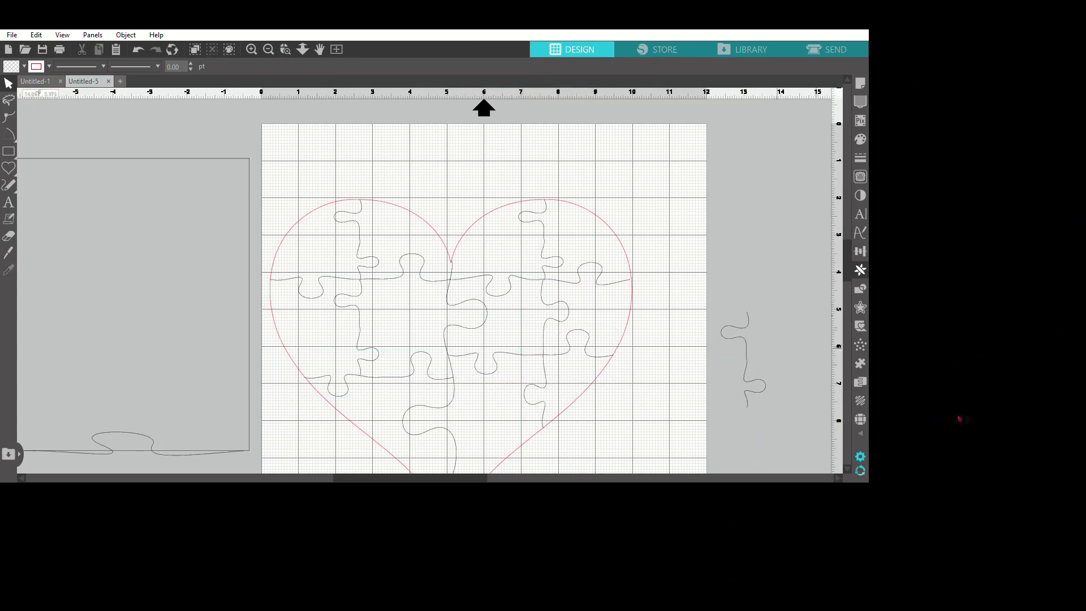
Rotate the spare vertical cut line to horizontal and place it against the central line in the lower part of the heart's right half.
left_click(933, 451)
left_click_drag(879, 439, 901, 480)
key("ctrl+z")
left_click_drag(876, 444, 956, 403)
key("ctrl+z")
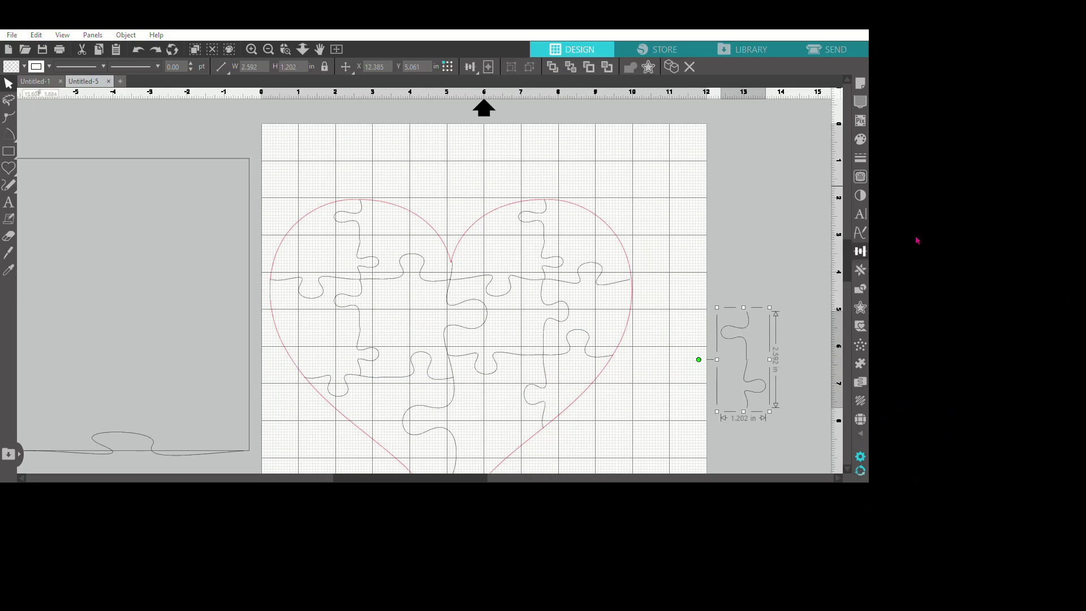
key("ctrl+z")
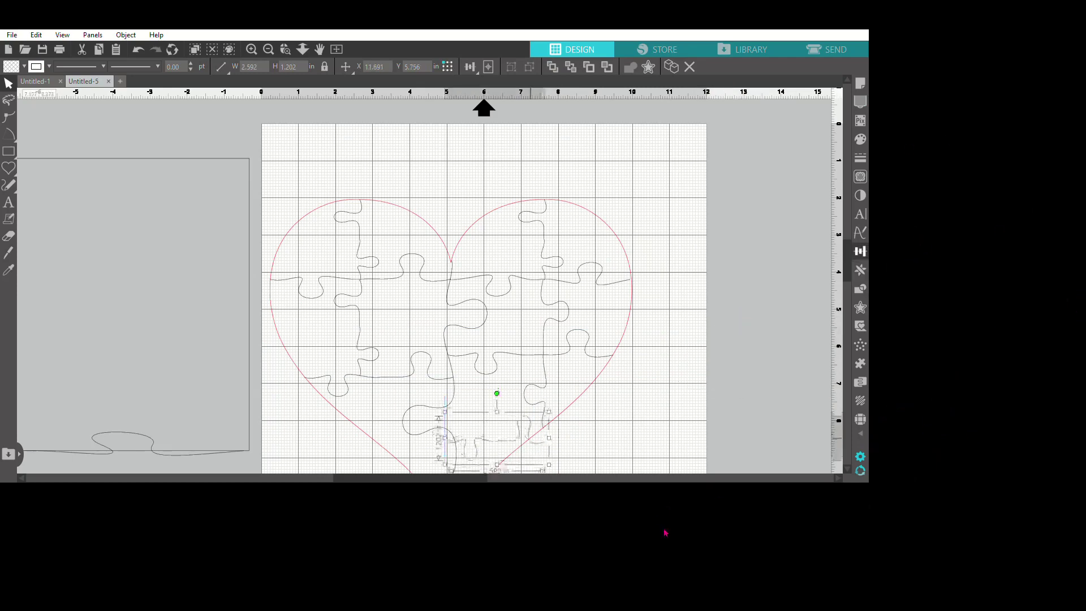
scroll(674, 272, "down", 5)
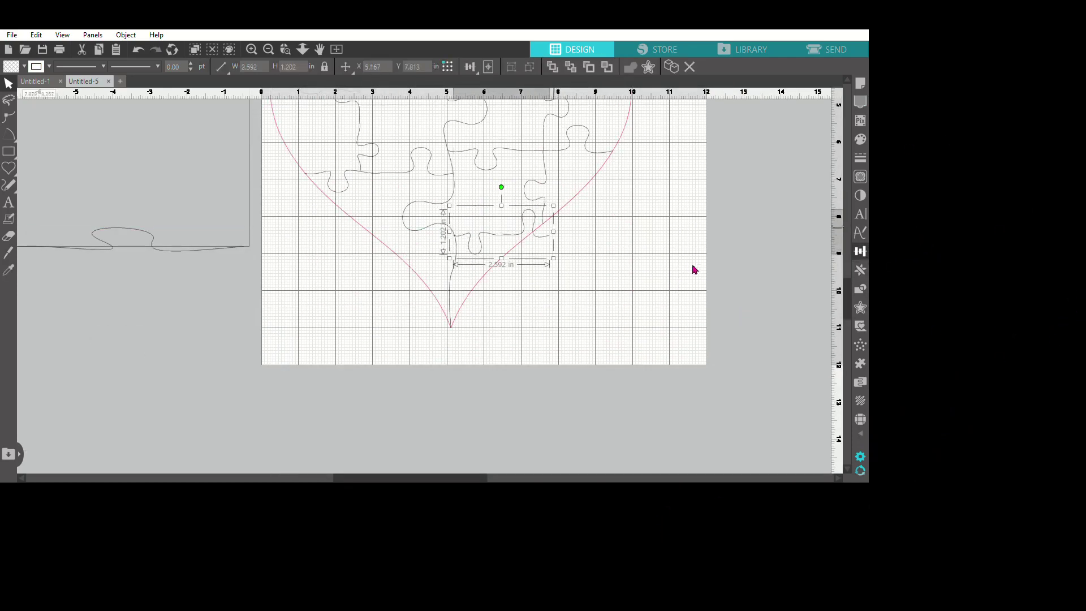
Erase the right-hand knob of the rotated cut line where it crosses the heart's lower right edge.
left_click(8, 235)
left_click(512, 236)
left_click(9, 83)
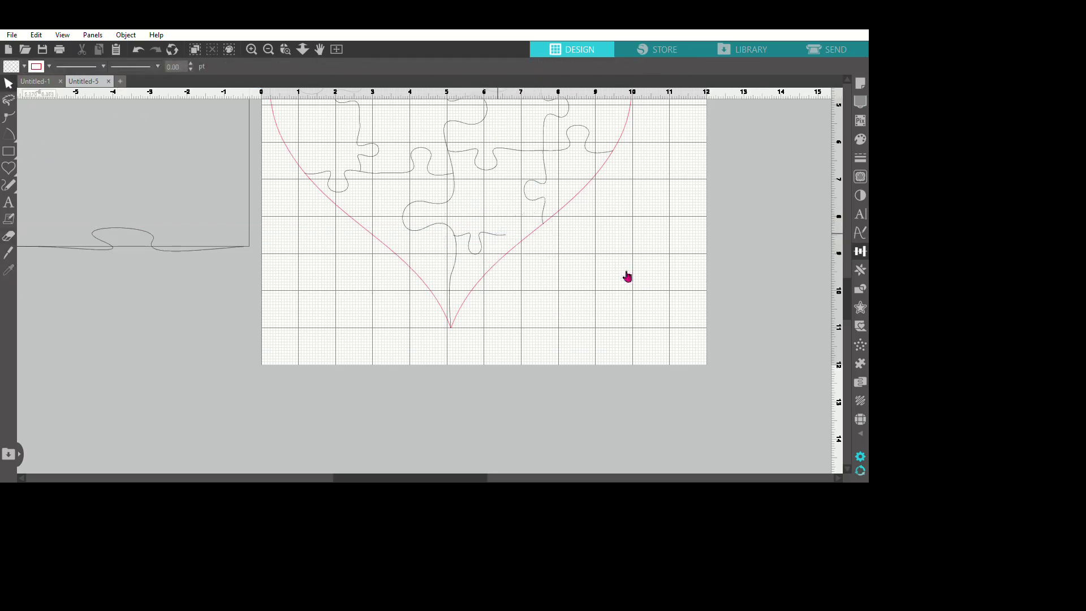
Extend and reposition the shortened cut line so it reaches the heart's lower right edge at the end of the vertical line.
left_click(498, 233)
left_click_drag(508, 228, 545, 212)
left_click_drag(487, 254, 529, 227)
left_click(544, 231)
left_click(534, 229)
left_click(527, 227)
Smooth the right end of the lower horizontal cut line by deleting its extra edit points.
left_click(8, 117)
left_click(537, 227)
key("Delete")
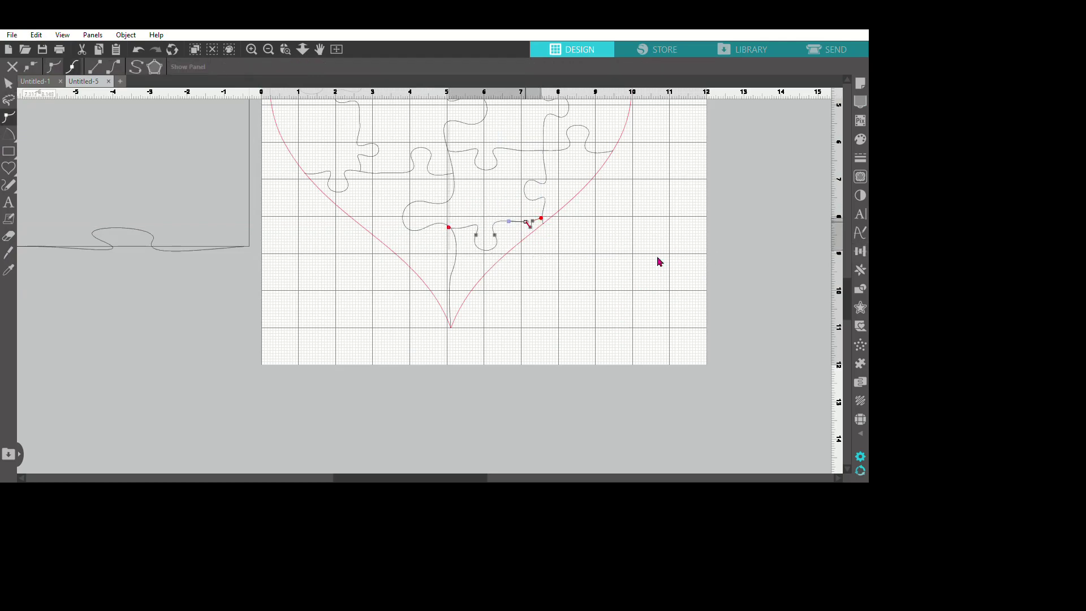
key("Delete")
left_click(674, 259)
left_click(722, 258)
Fit the smoothed lower cut line between the central line and the heart's right edge, about 2.45 in wide.
triple_click(268, 50)
left_click(268, 49)
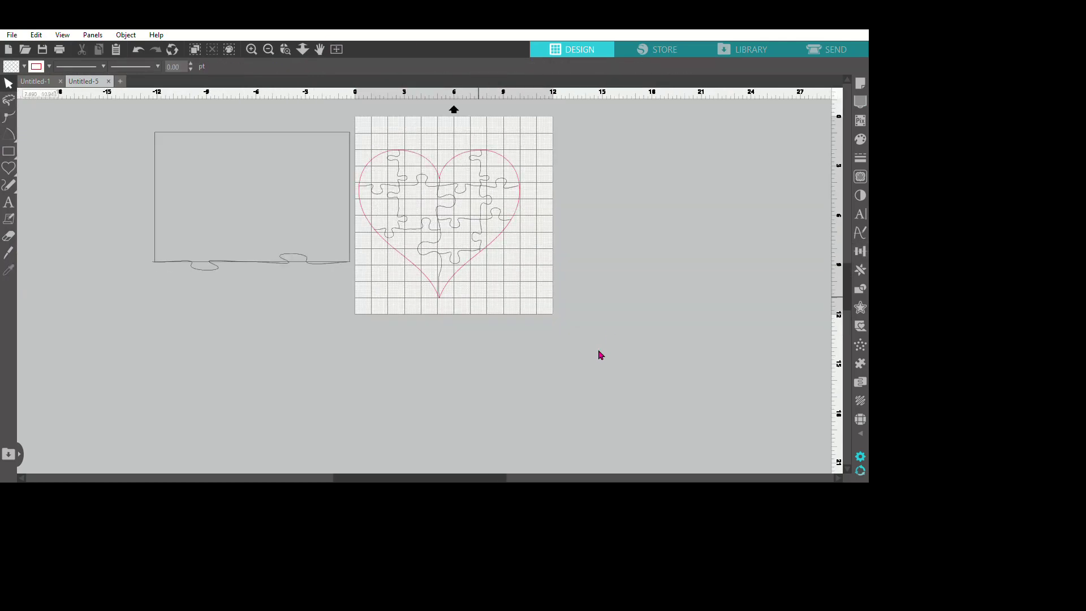
left_click(251, 49)
triple_click(251, 49)
left_click(530, 220)
left_click_drag(529, 220, 532, 225)
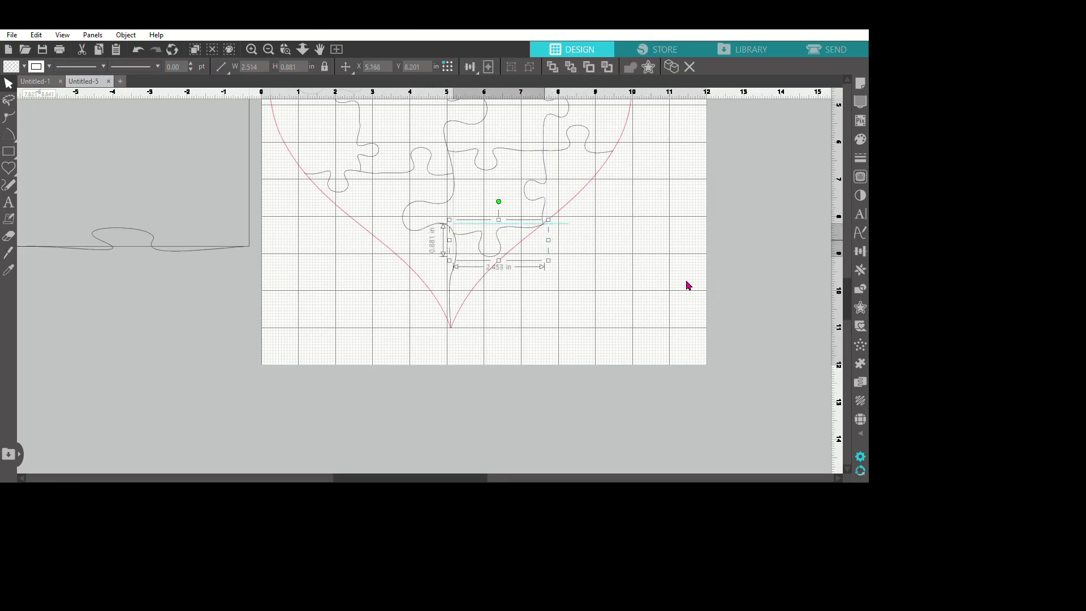
left_click(571, 263)
scroll(482, 412, "up", 3)
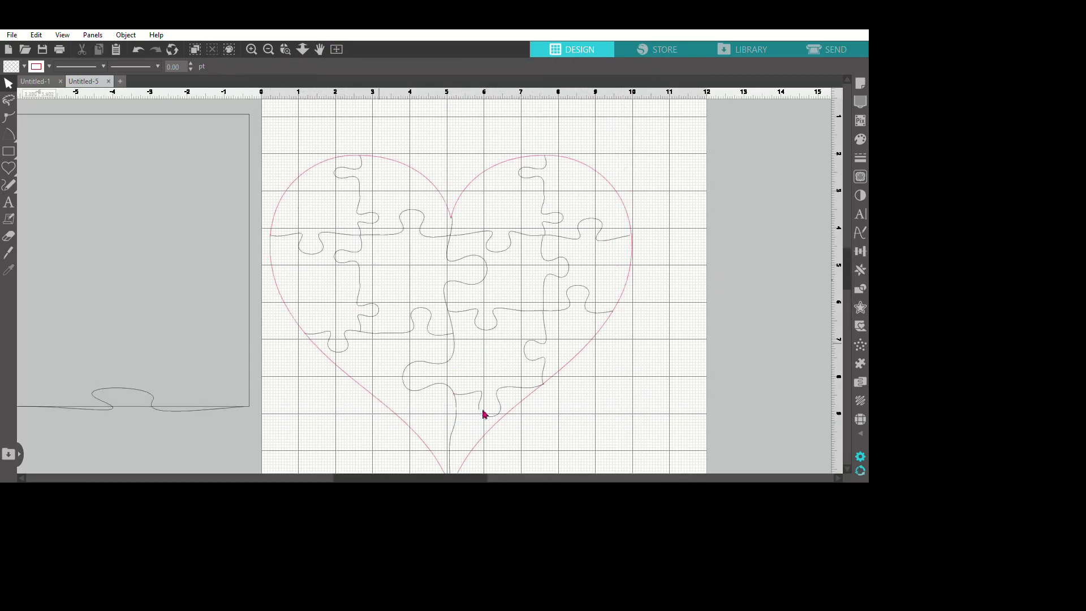
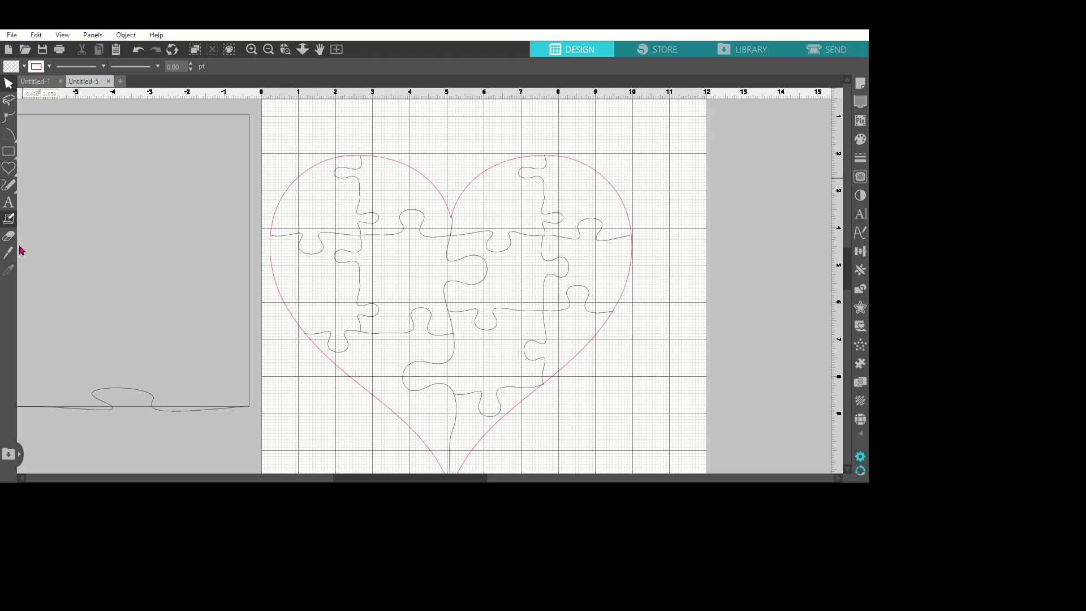
Draw a small heart about 1.81 in wide and 1.71 in high on the blank area left of the page.
left_click(8, 167)
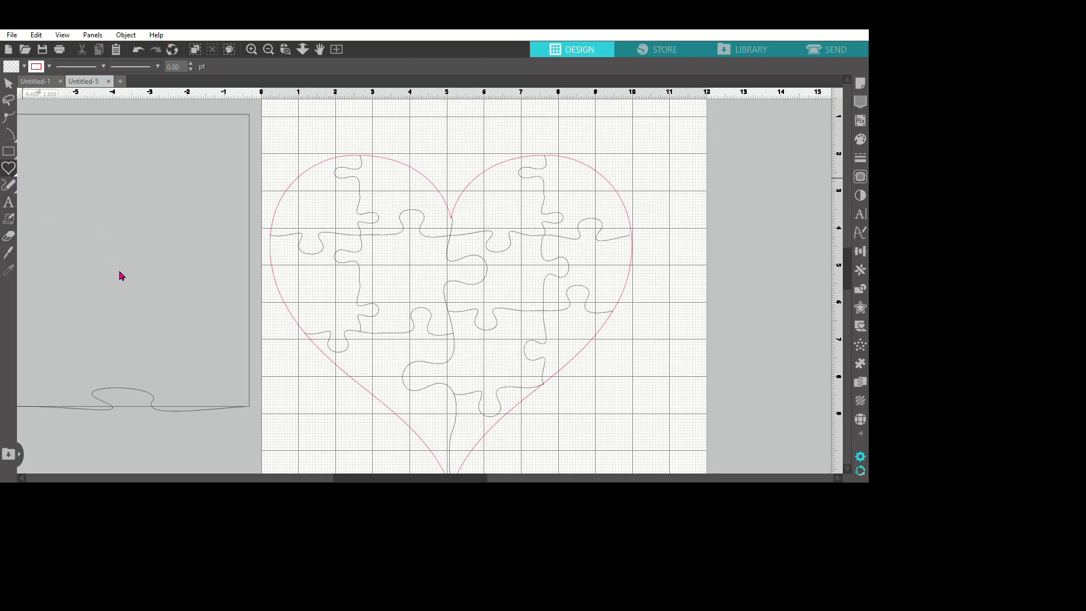
left_click_drag(204, 300, 204, 352)
mouse_move(256, 423)
left_mouse_down()
mouse_move(257, 402)
mouse_move(262, 421)
left_mouse_up()
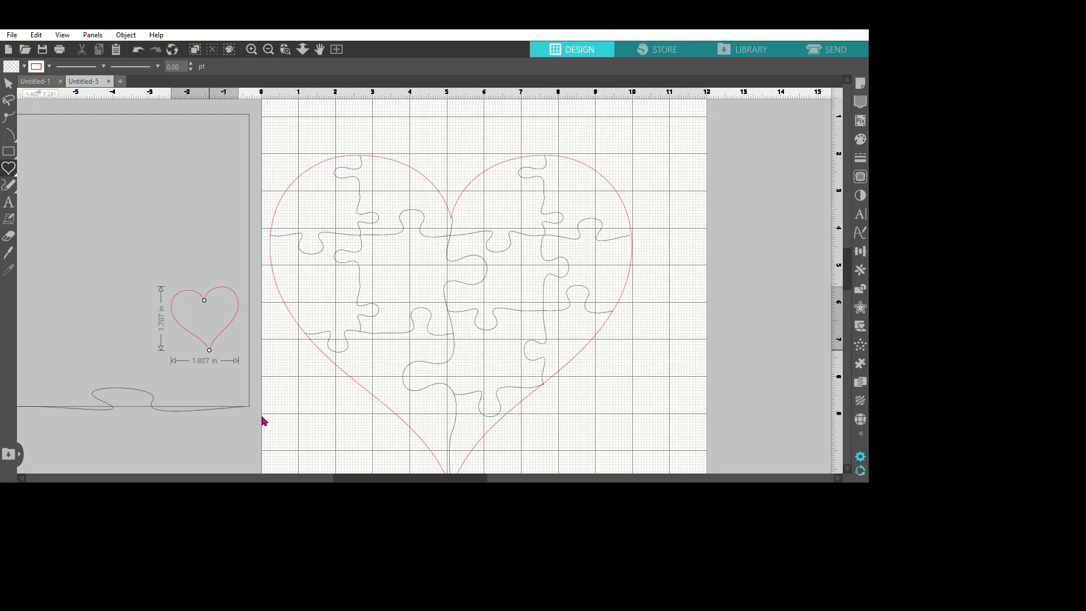
left_click(9, 84)
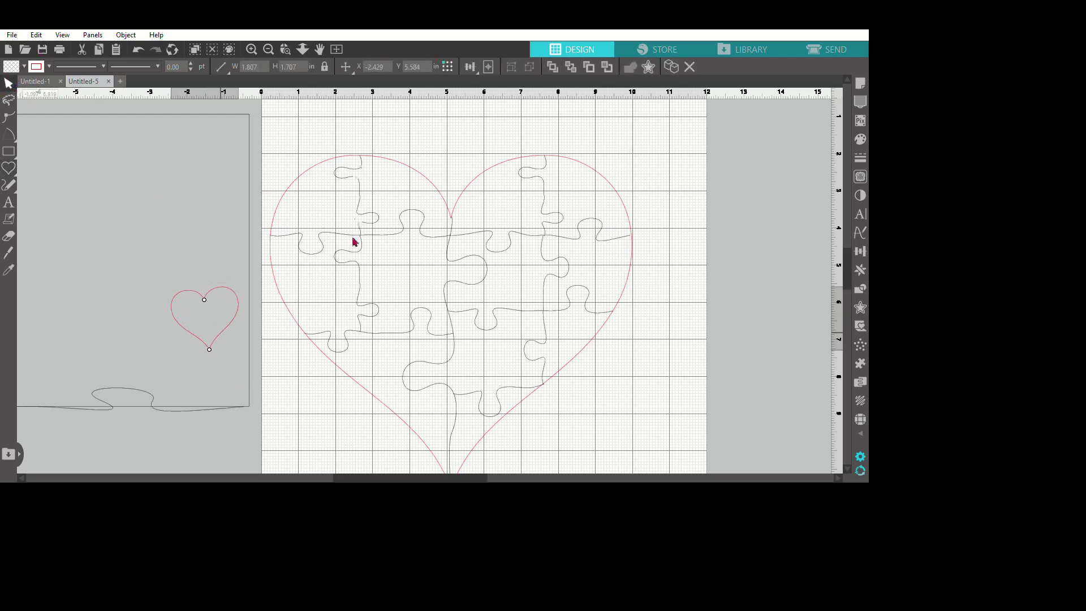
left_click(335, 281)
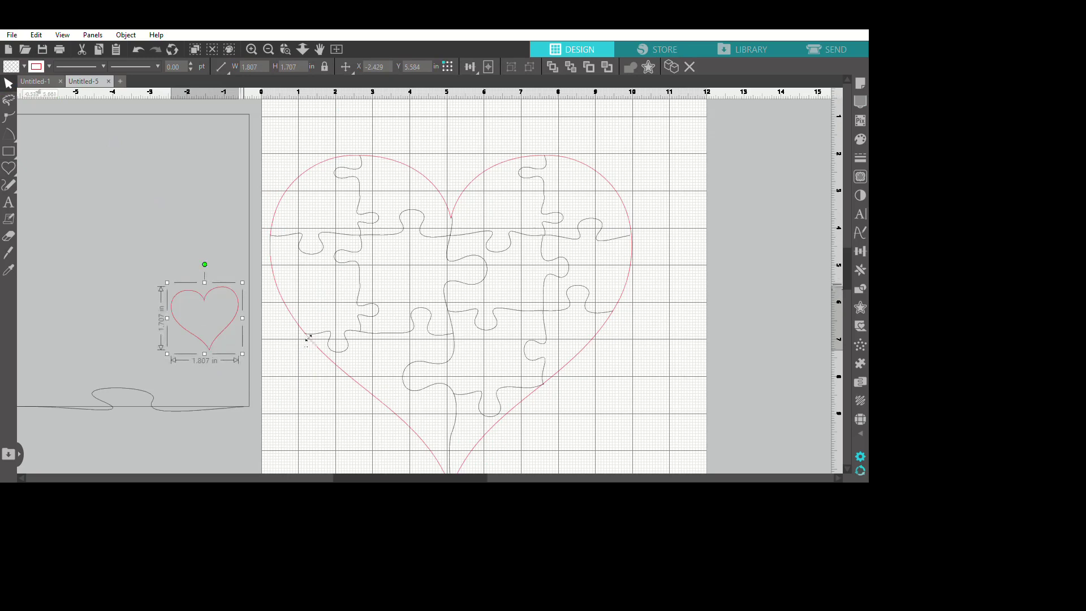
Place the small heart, reduced to about 1.54 × 1.46 in and tilted, in the piece left of the central line and fill it red.
left_click_drag(305, 332, 281, 337)
left_click_drag(276, 400, 567, 316)
left_click(23, 66)
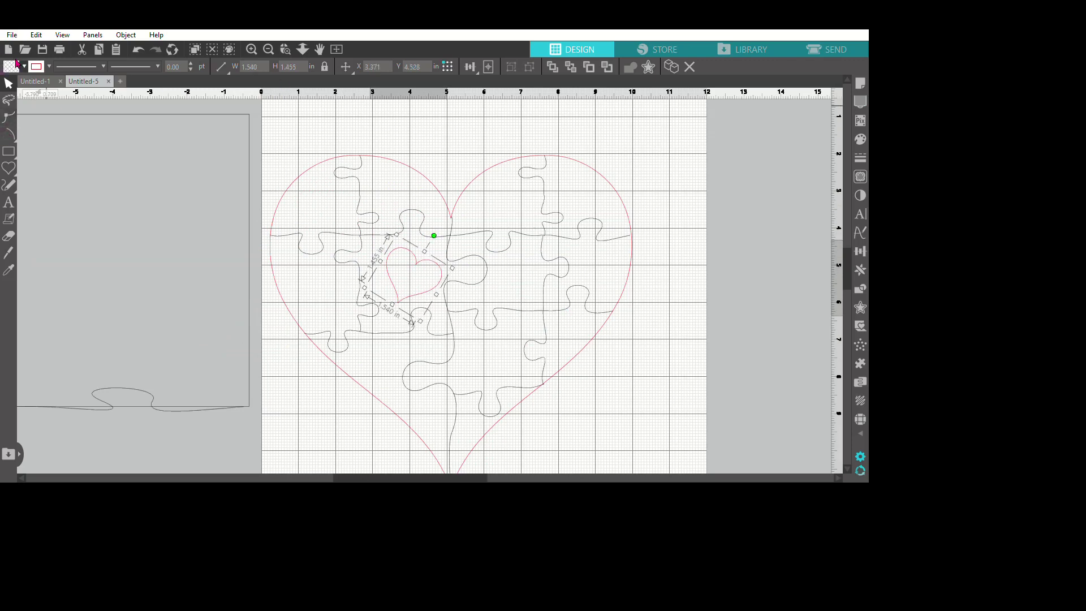
left_click(27, 78)
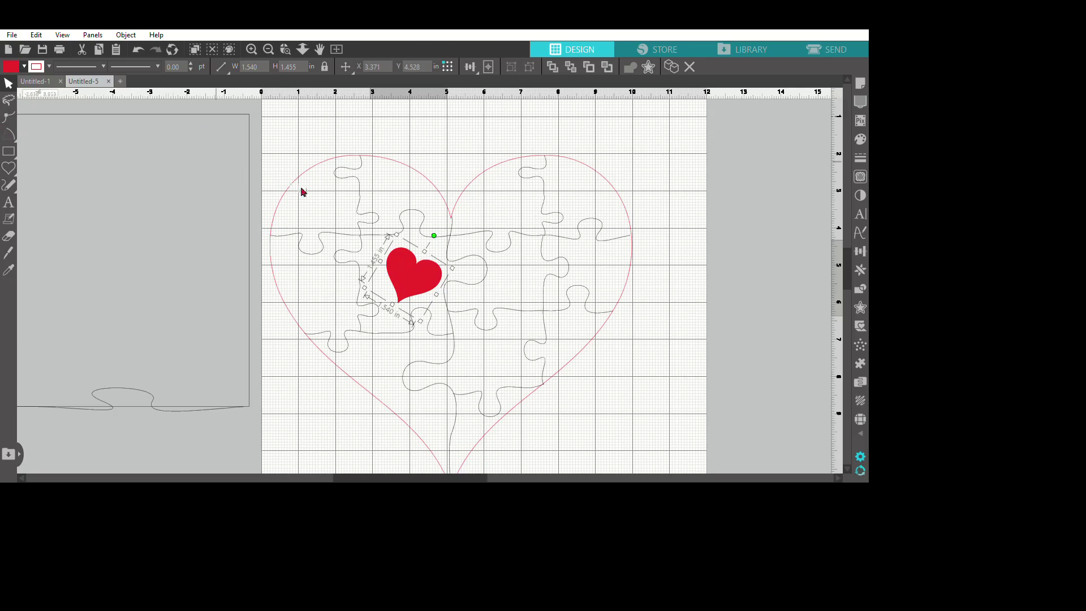
left_click_drag(515, 315, 510, 313)
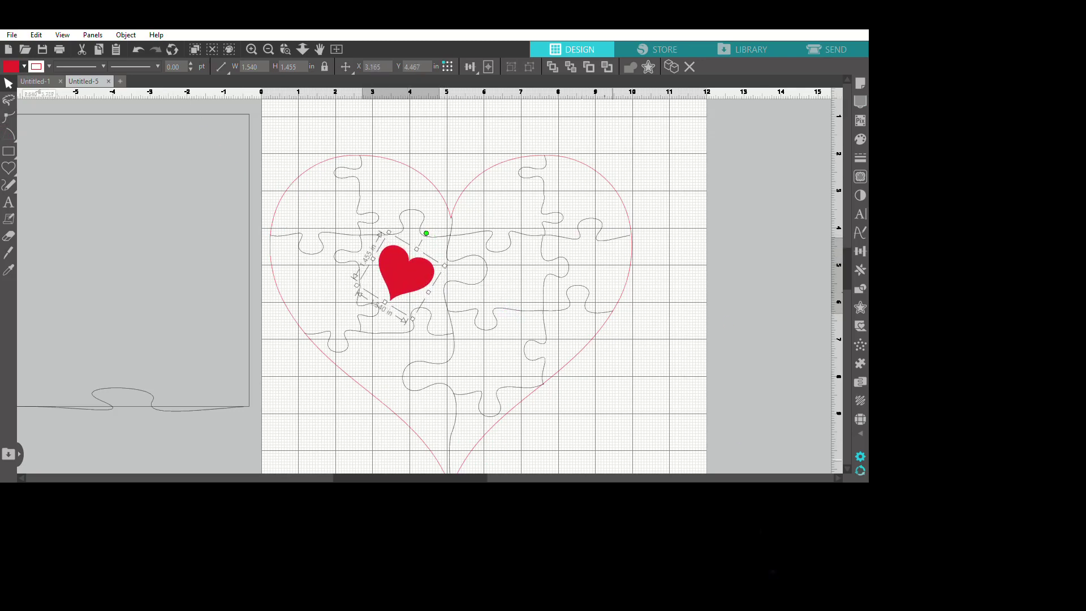
left_click(758, 524)
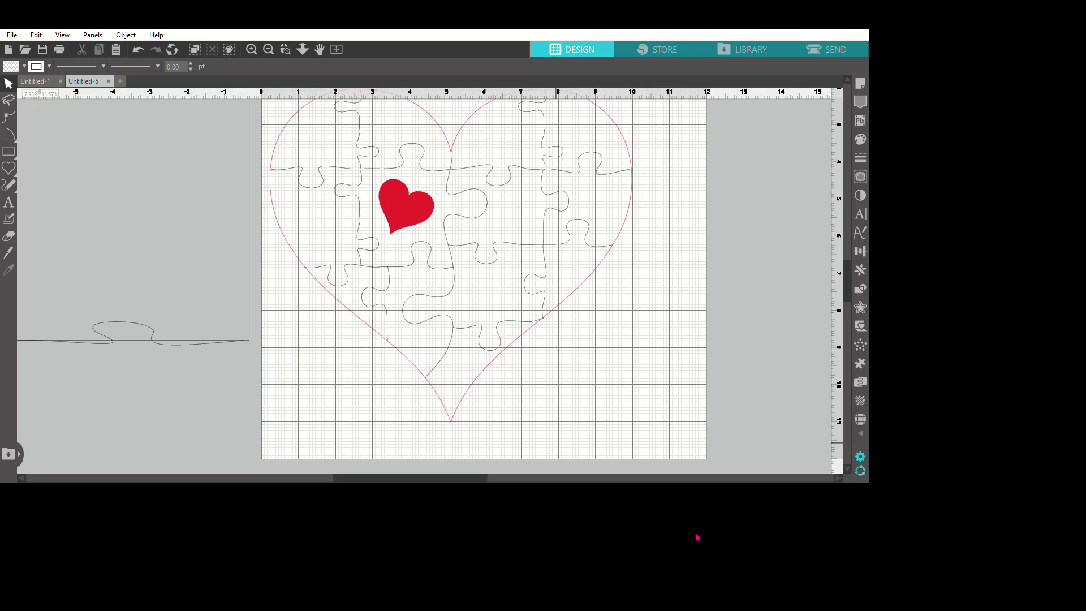
Start a text object right of the heart's lower tip with "I love" as its first line.
left_click(8, 202)
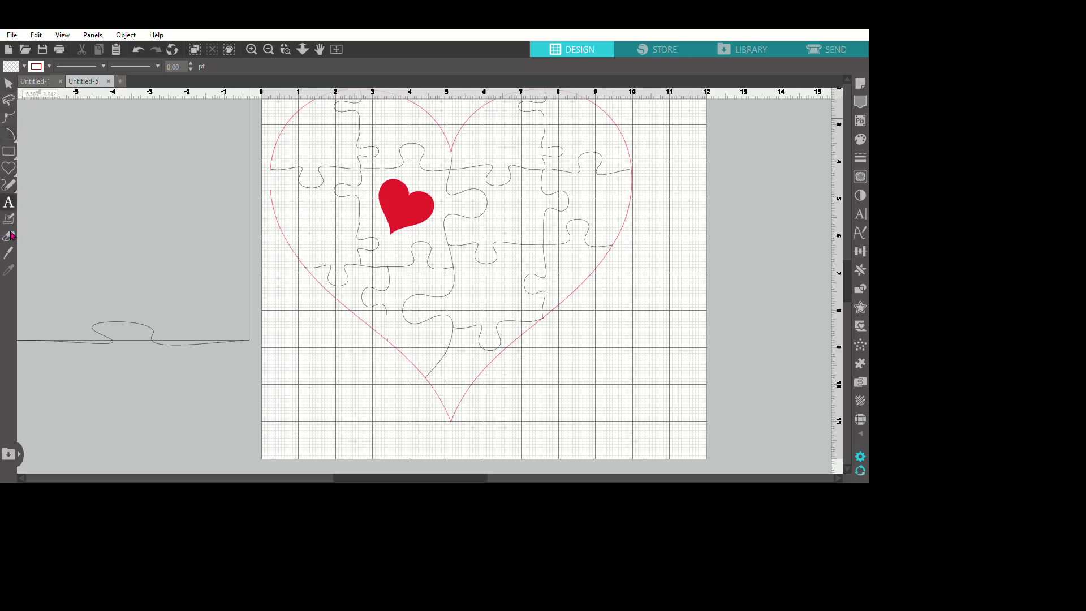
left_click(505, 381)
type("I lov")
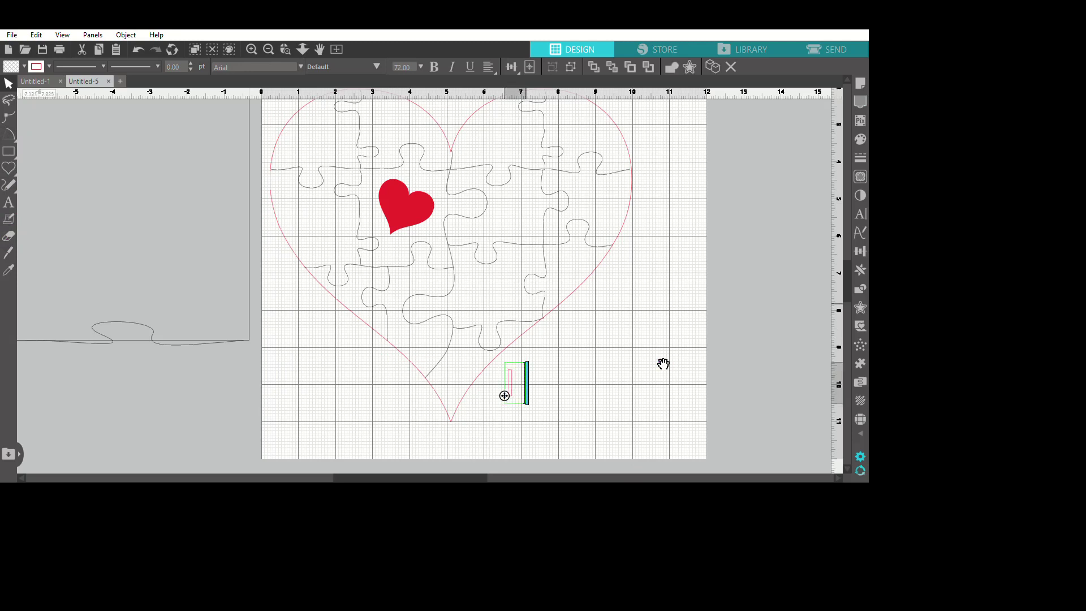
key("BackSpace")
key("BackSpace")
key("BackSpace")
type("love")
key("Return")
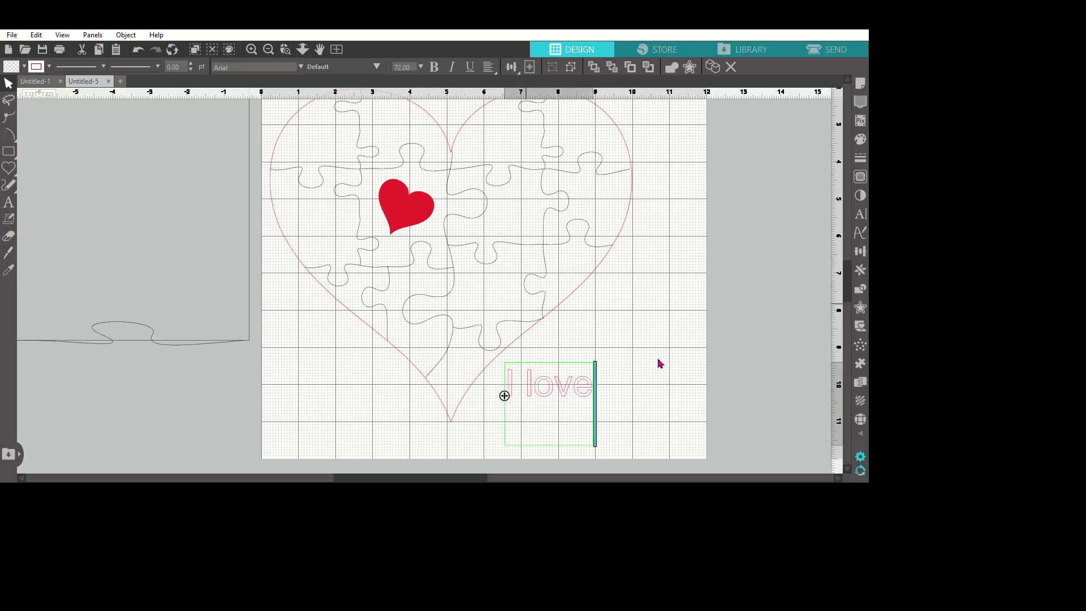
Add "you" as the second line of the text and select the finished text object.
type("U")
key("BackSpace")
type("Y")
key("BackSpace")
type("you")
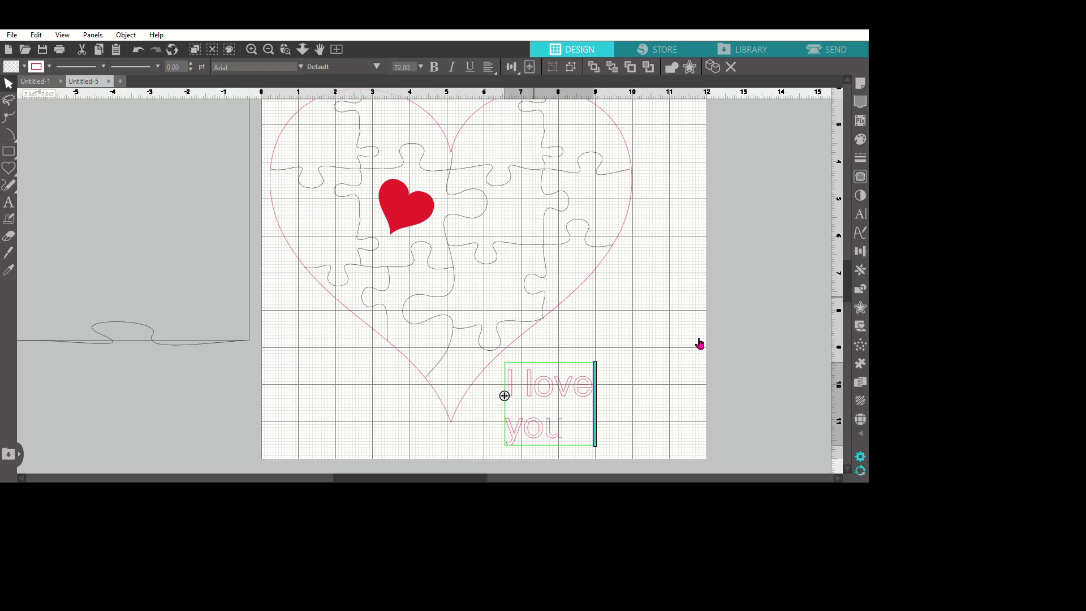
left_click(735, 459)
left_click(582, 381)
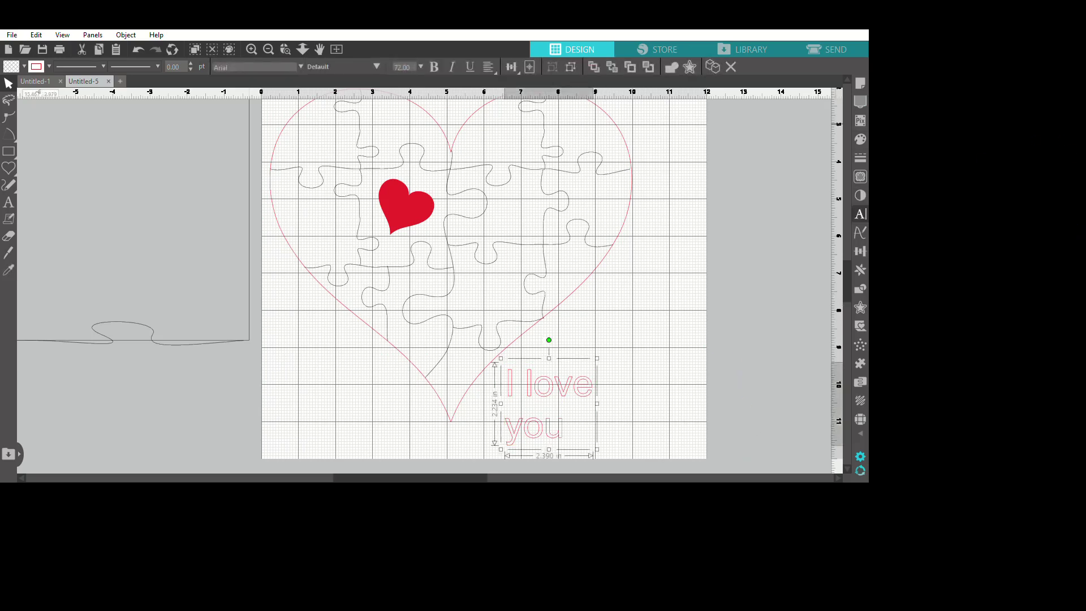
Format the "I love you" text as centred in the Melanie font with tighter line spacing.
left_click(877, 430)
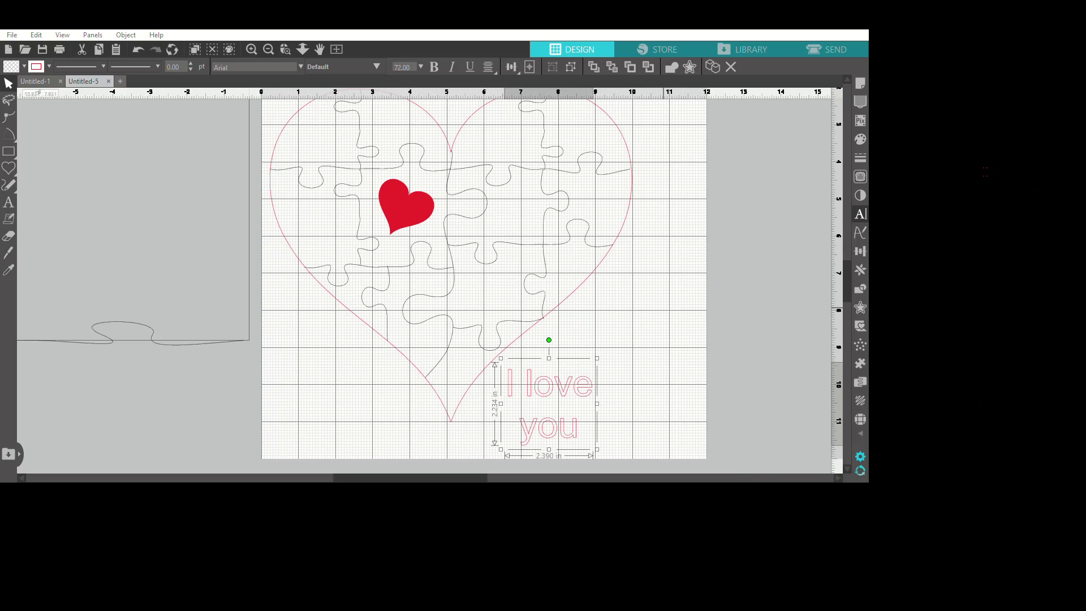
left_click(867, 275)
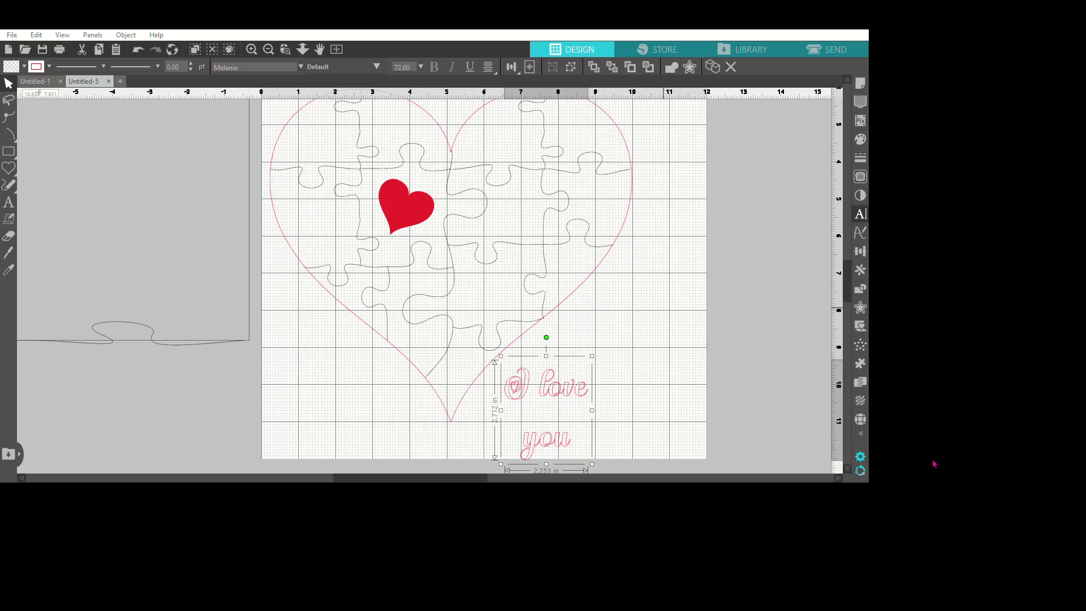
left_click_drag(932, 470, 920, 468)
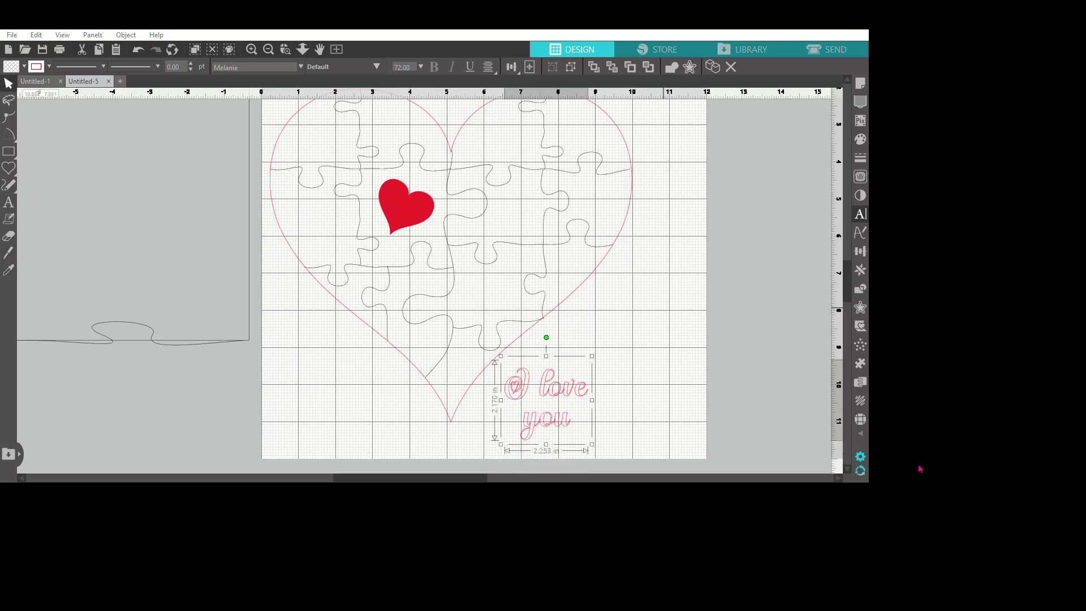
scroll(917, 468, "down", 1)
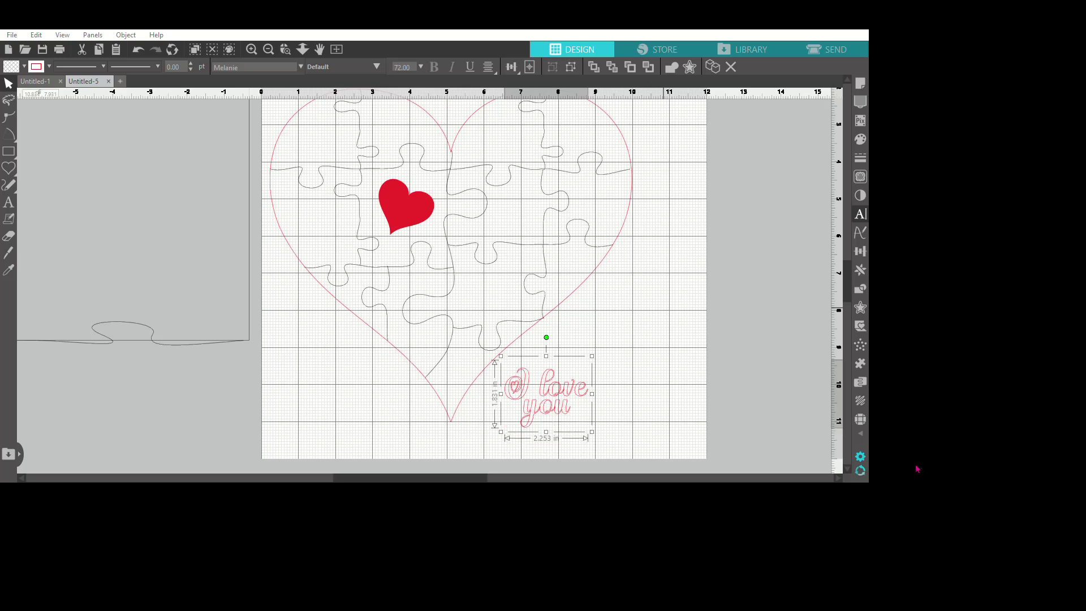
scroll(919, 471, "up", 1)
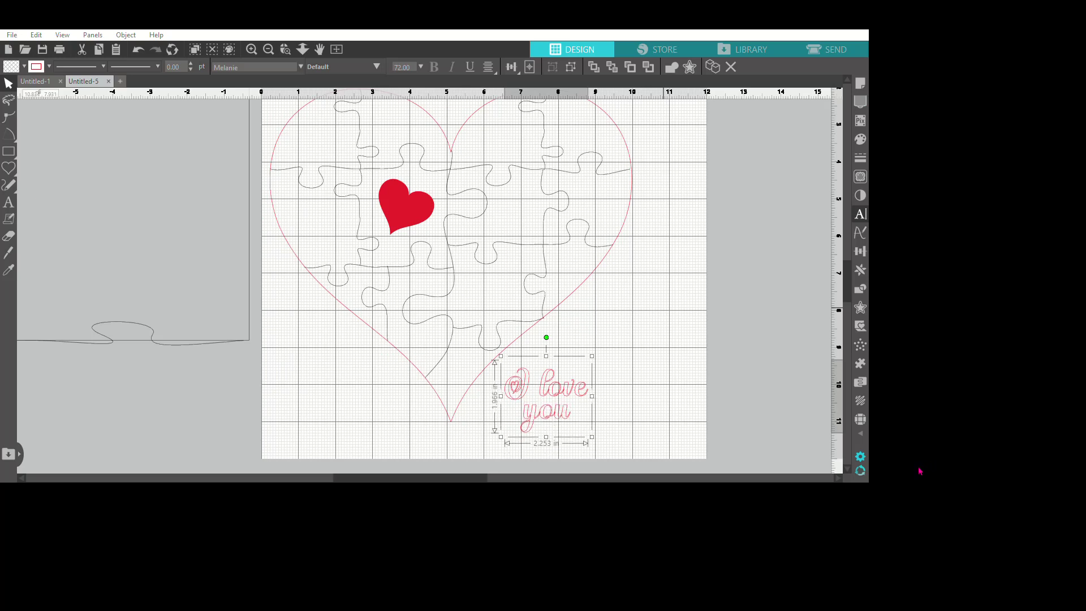
Fill the "I love you" text black and place it, reduced to about 1.39 in wide, in the lower piece right of the central line.
left_click(17, 60)
left_click(23, 81)
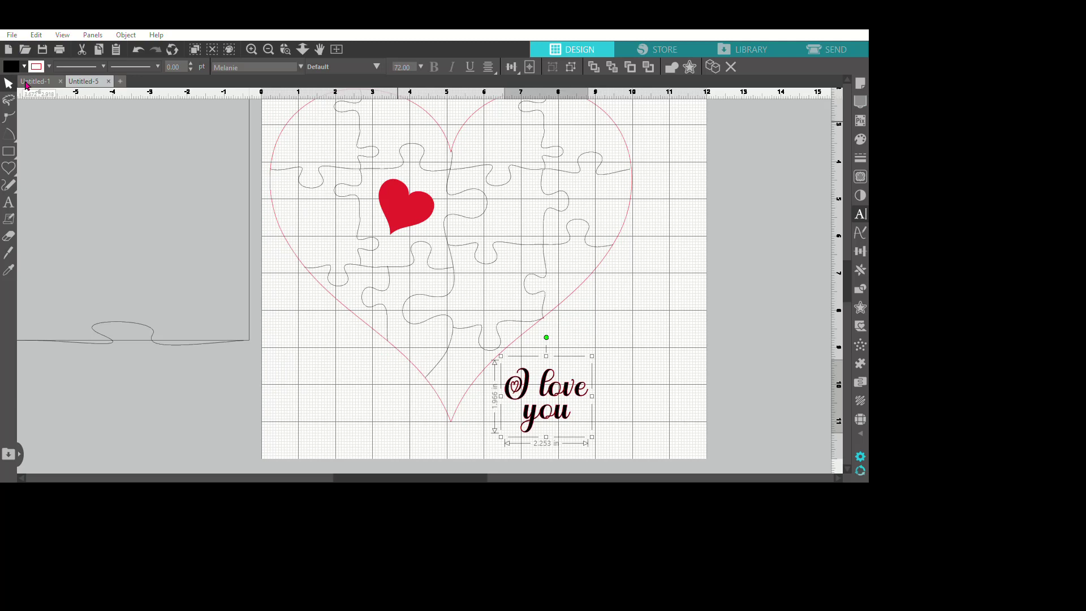
left_click_drag(742, 428, 626, 351)
mouse_move(649, 315)
left_mouse_down()
mouse_move(660, 297)
mouse_move(650, 304)
left_mouse_up()
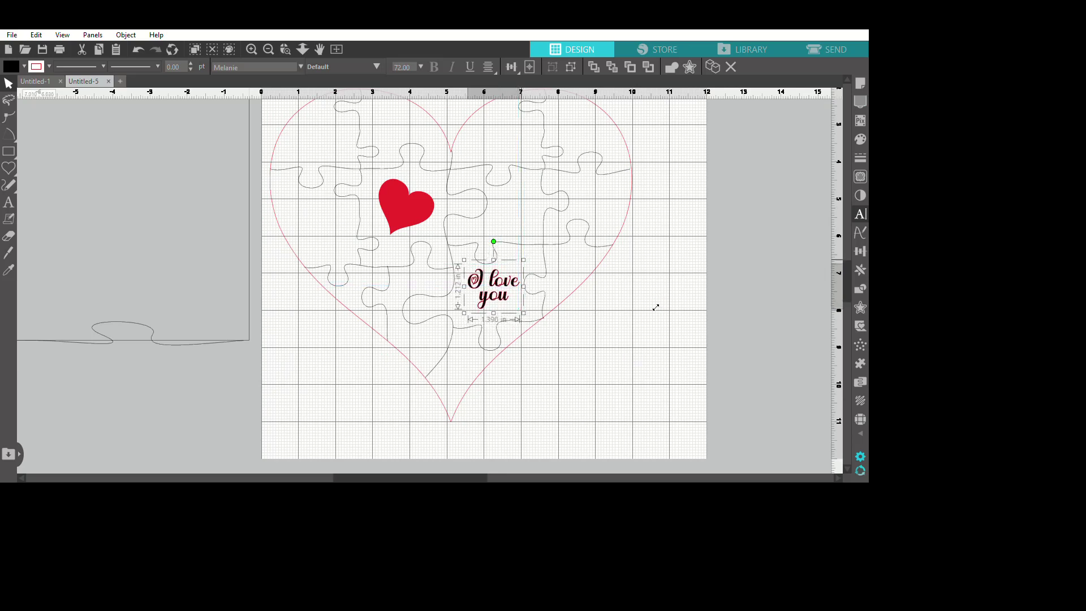
left_click(687, 437)
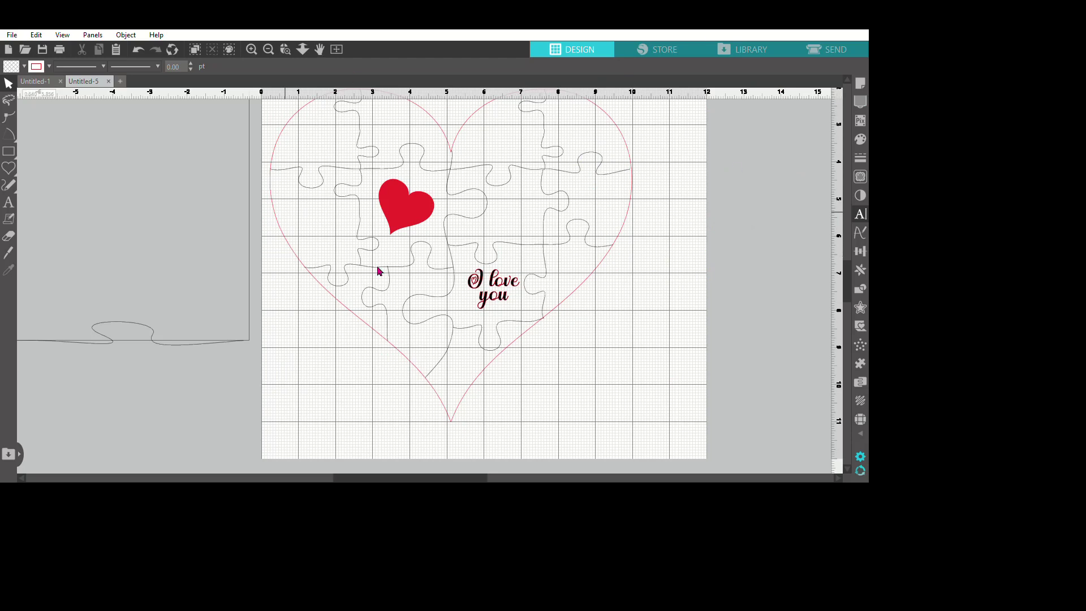
Create the two-line text "EST" over "2004" and place it, filled black and tilted, on the small red heart.
left_click(403, 210)
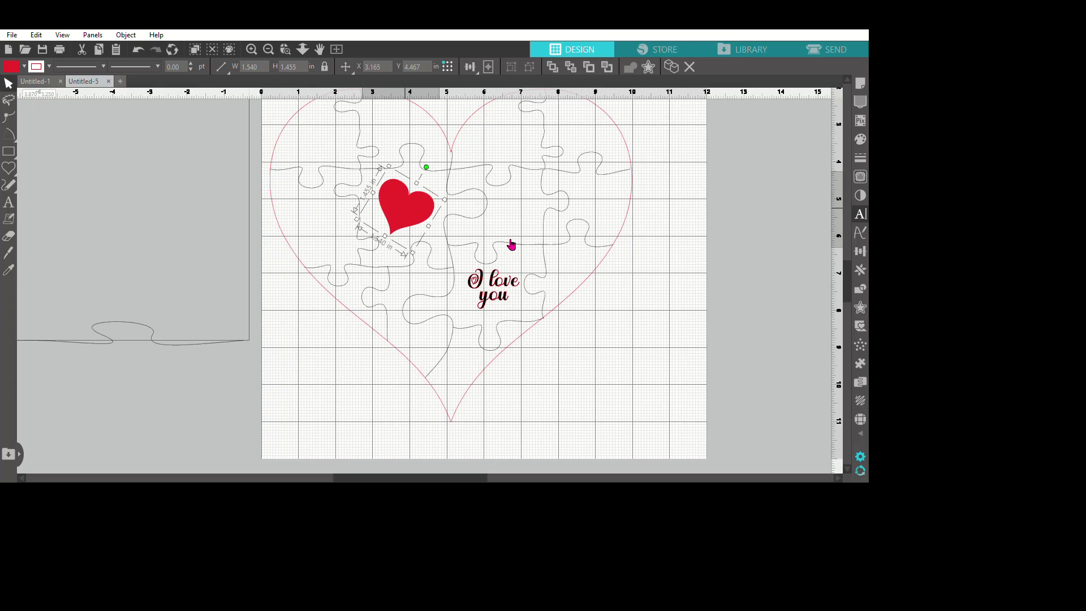
left_click(8, 202)
left_click(96, 170)
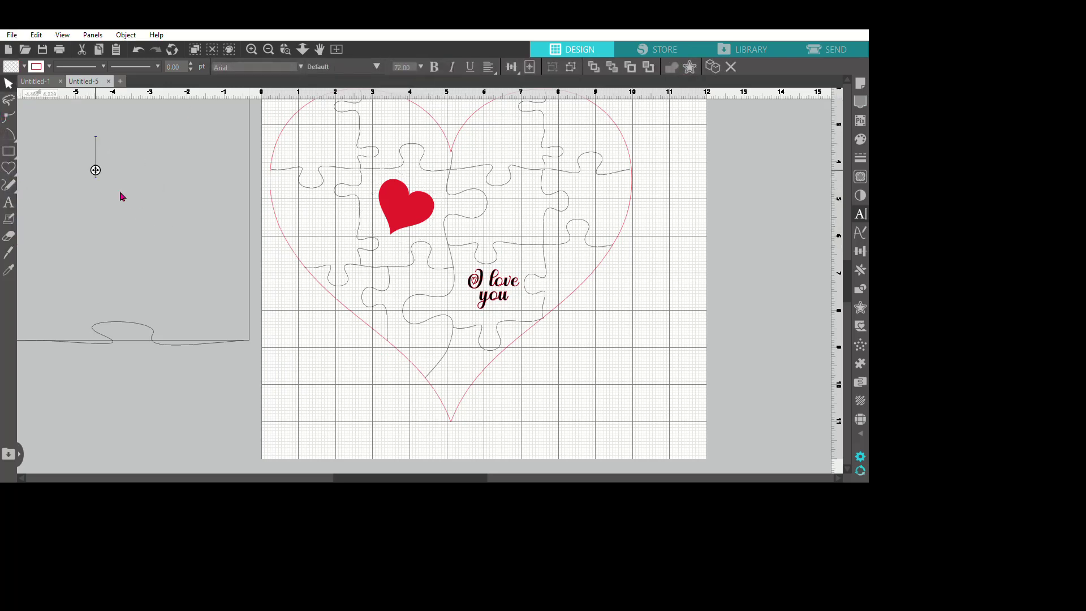
left_click(95, 170)
type("ES")
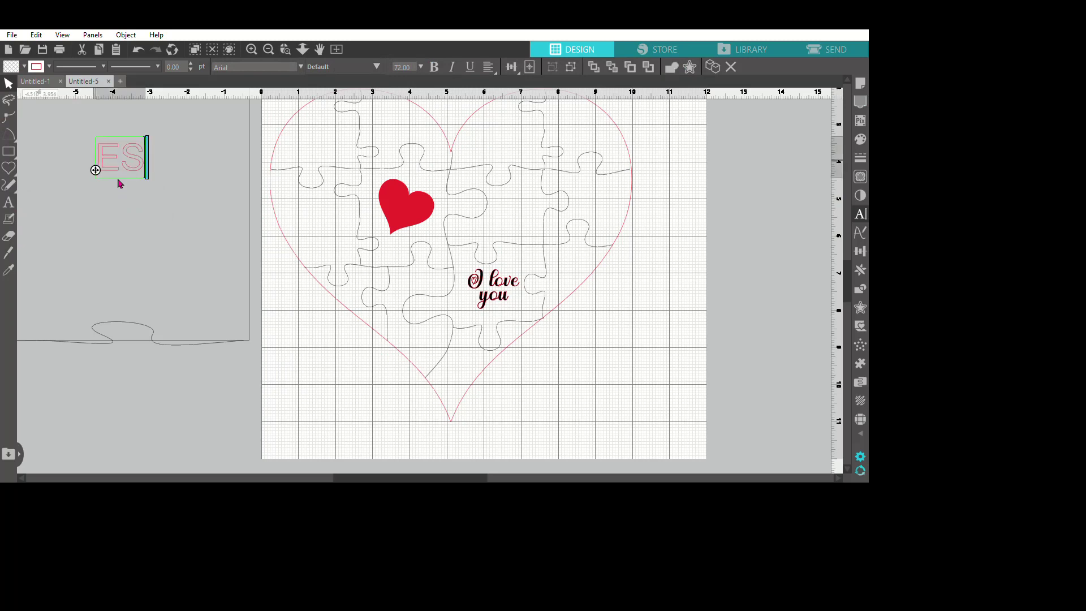
type("T")
key("Return")
type("2004")
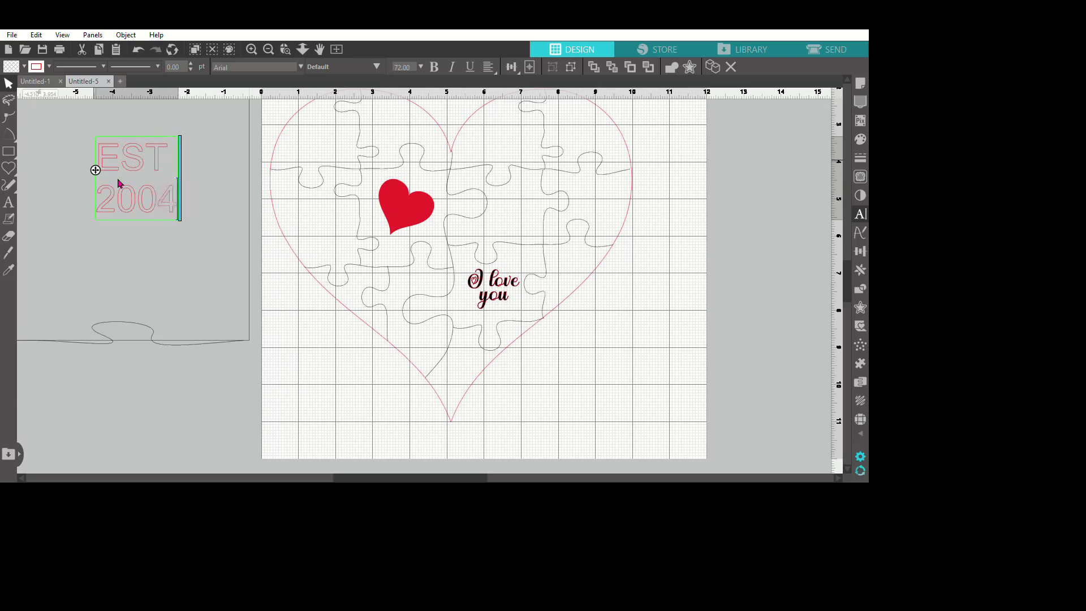
left_click(220, 281)
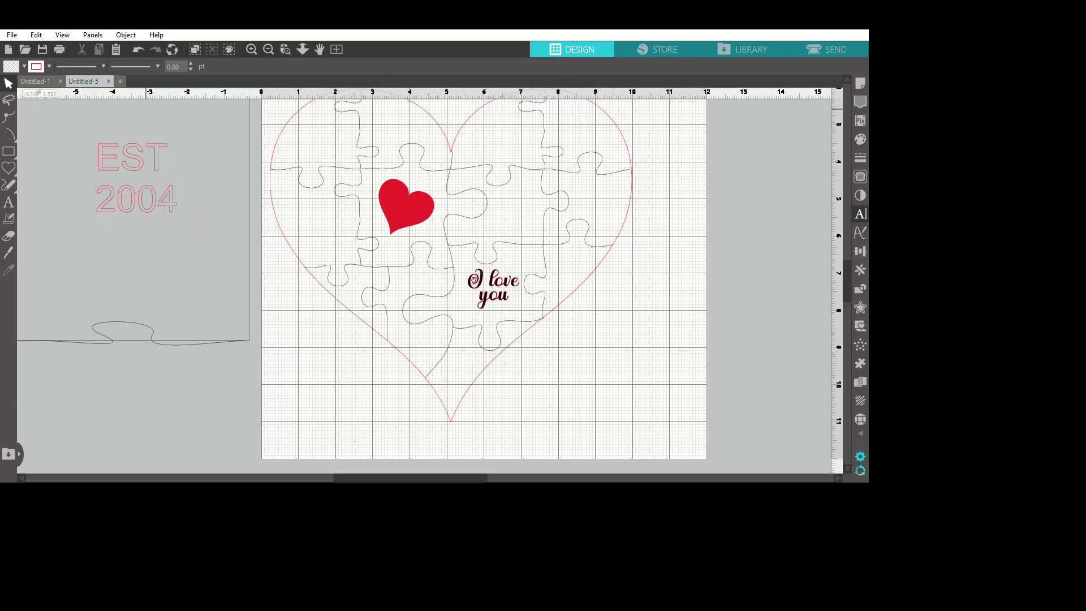
left_click(209, 228)
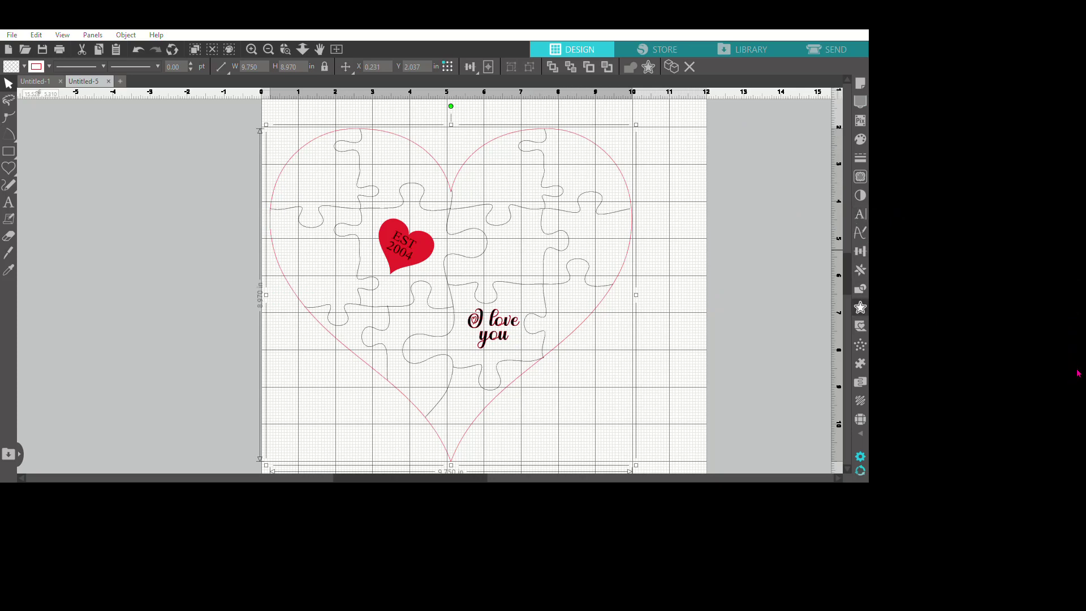
Add two offset outlines around the puzzle heart, about 10.25 in and 11.75 in wide.
left_click(877, 137)
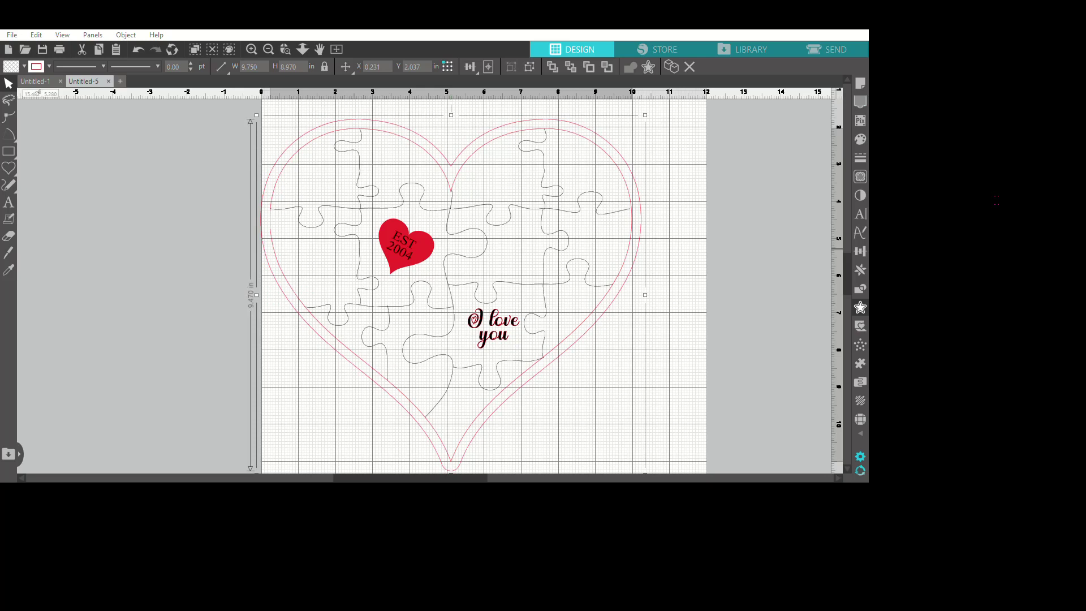
left_click(790, 412)
key("ctrl+a")
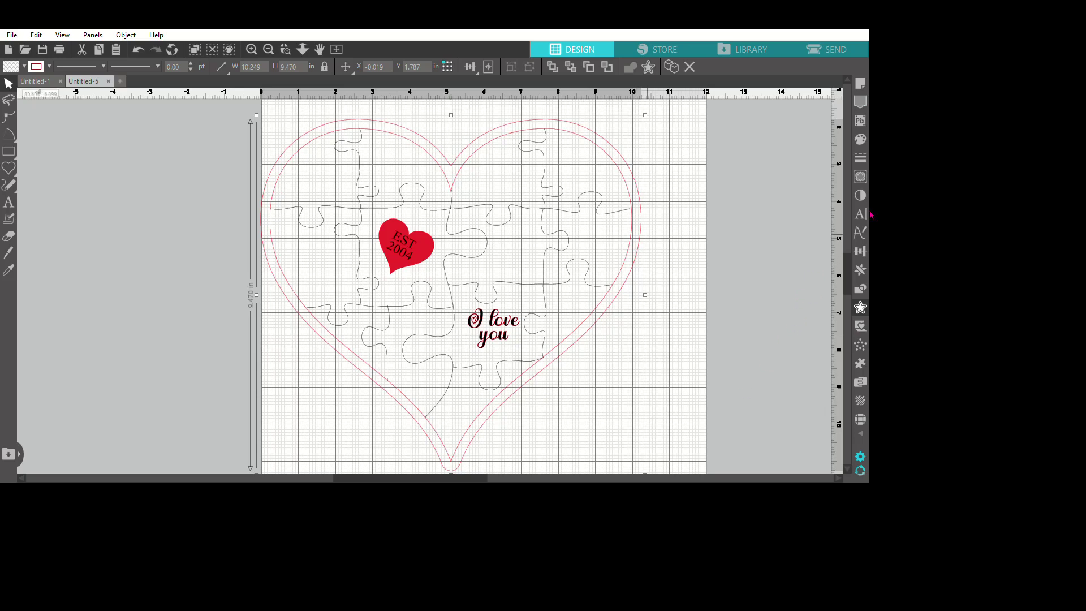
left_click(887, 143)
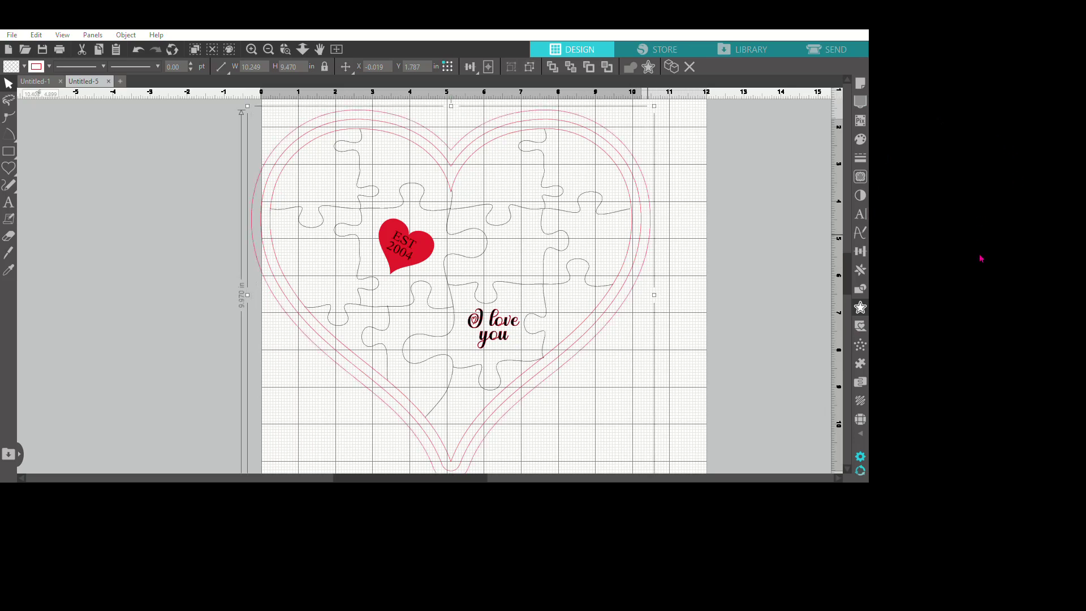
key("Return")
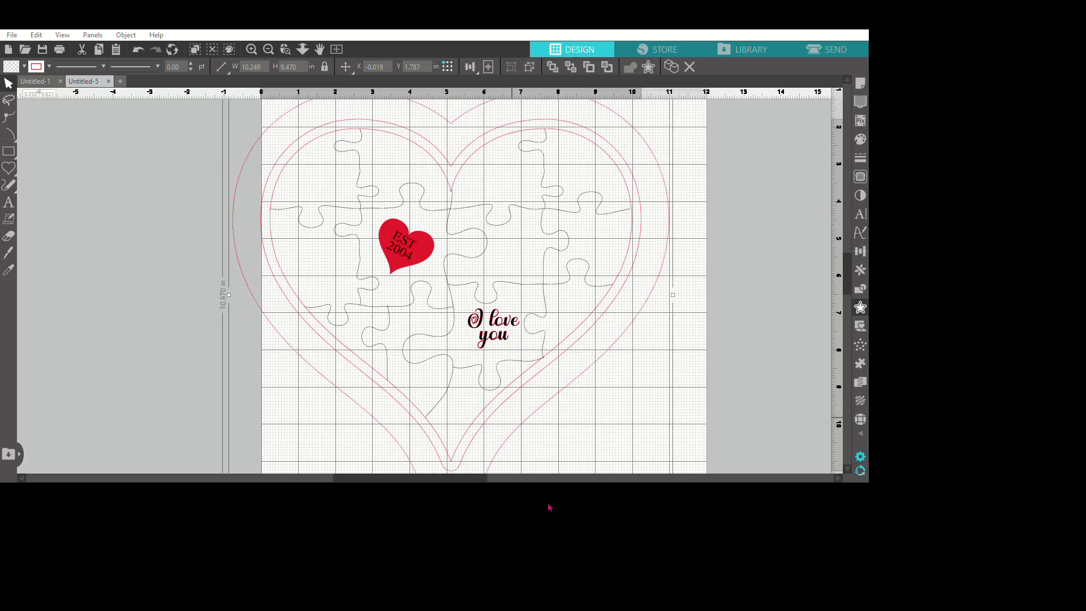
left_click(338, 49)
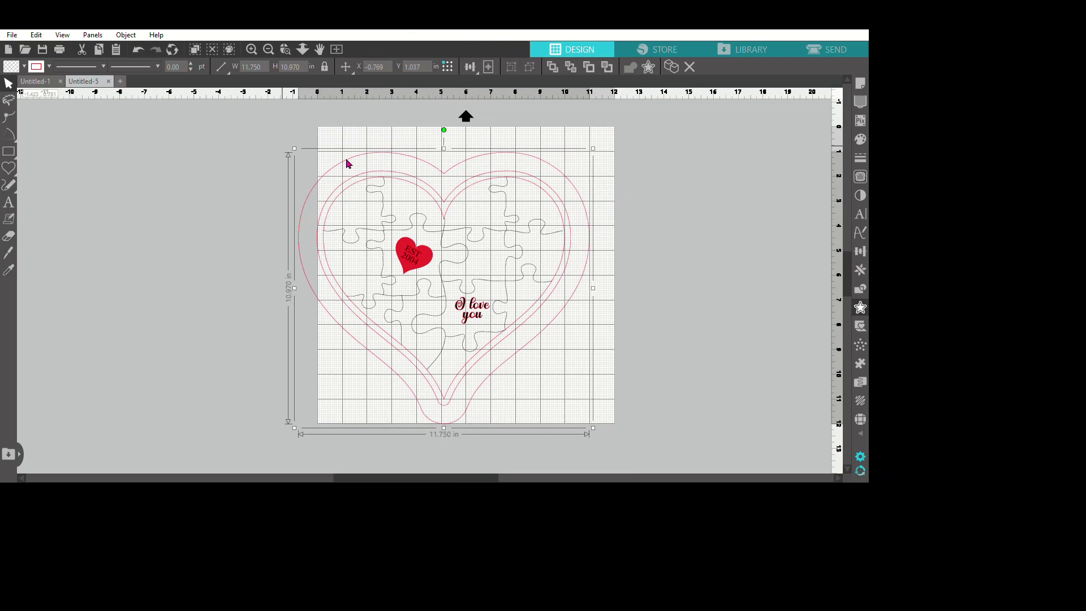
Duplicate the entire heart puzzle design with its outlines and place the copy off the page to its left.
scroll(320, 151, "down", 3)
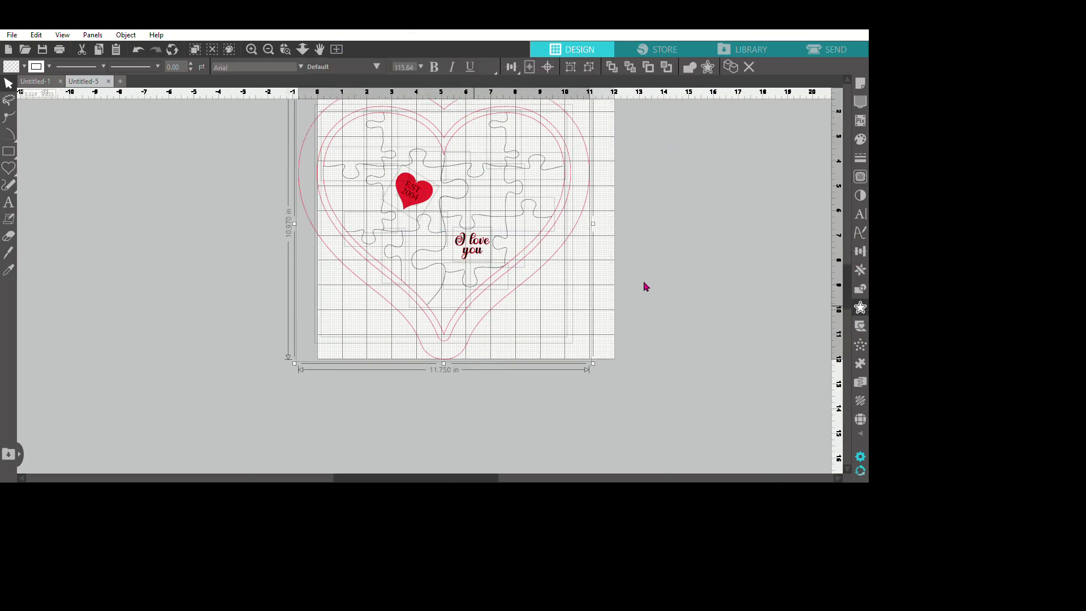
key("ctrl+v")
left_click_drag(514, 244, 495, 162)
left_click_drag(526, 293, 243, 308)
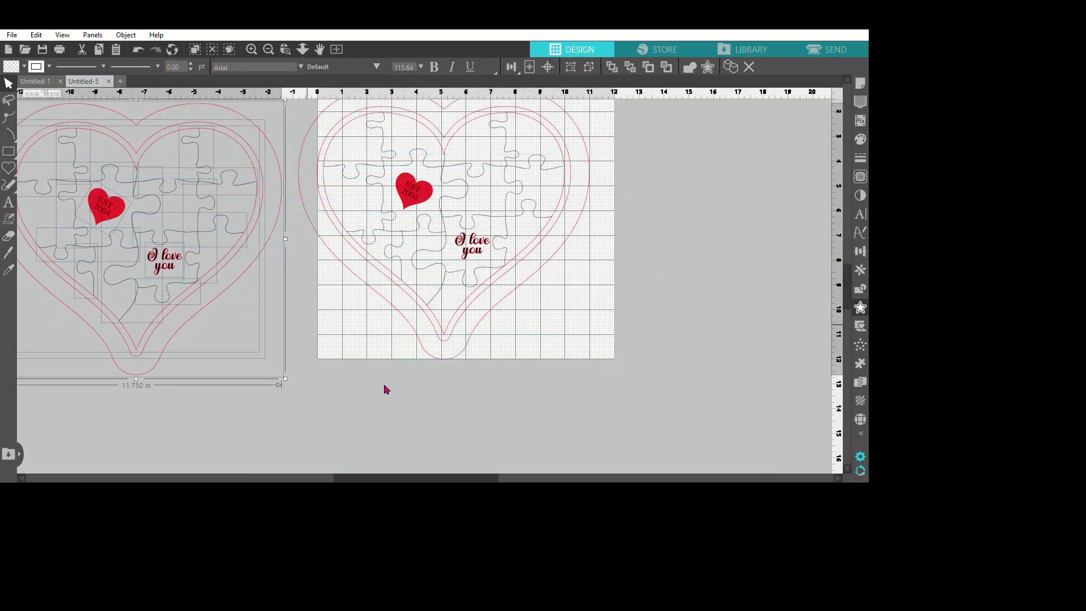
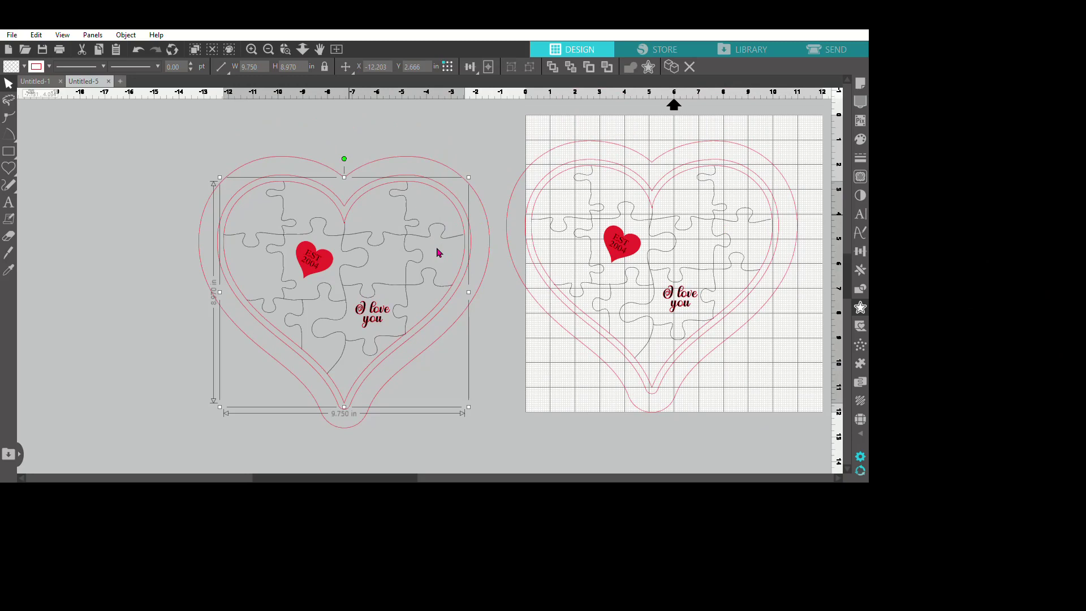
Delete the innermost heart, all puzzle lines, the red heart and the texts from the copy, keeping only its two outer outlines.
key("Delete")
left_click_drag(308, 249, 477, 368)
key("Delete")
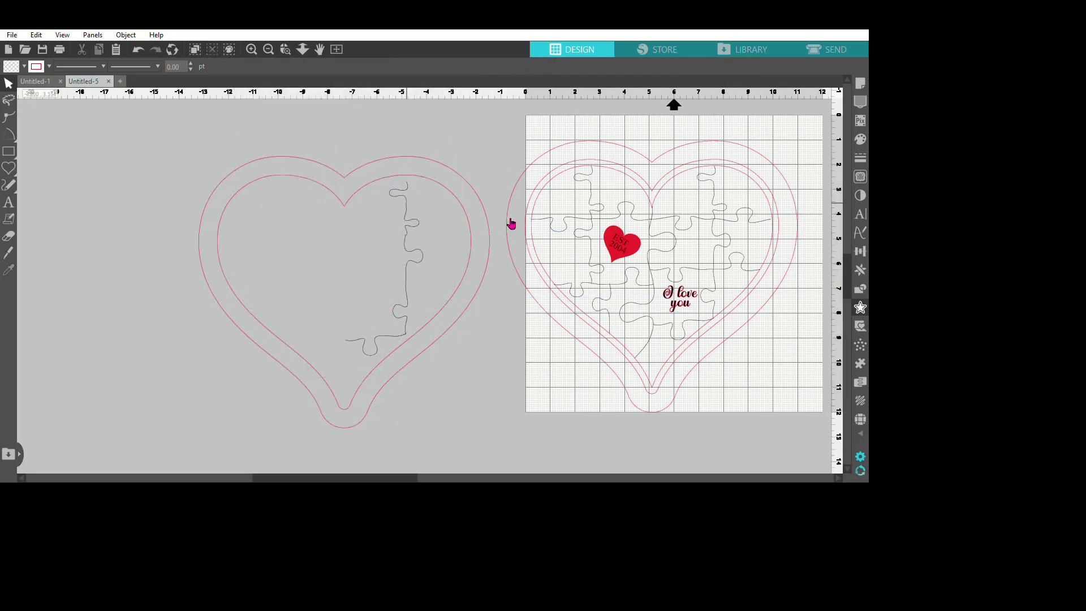
left_click(508, 265)
key("Delete")
left_click(472, 411)
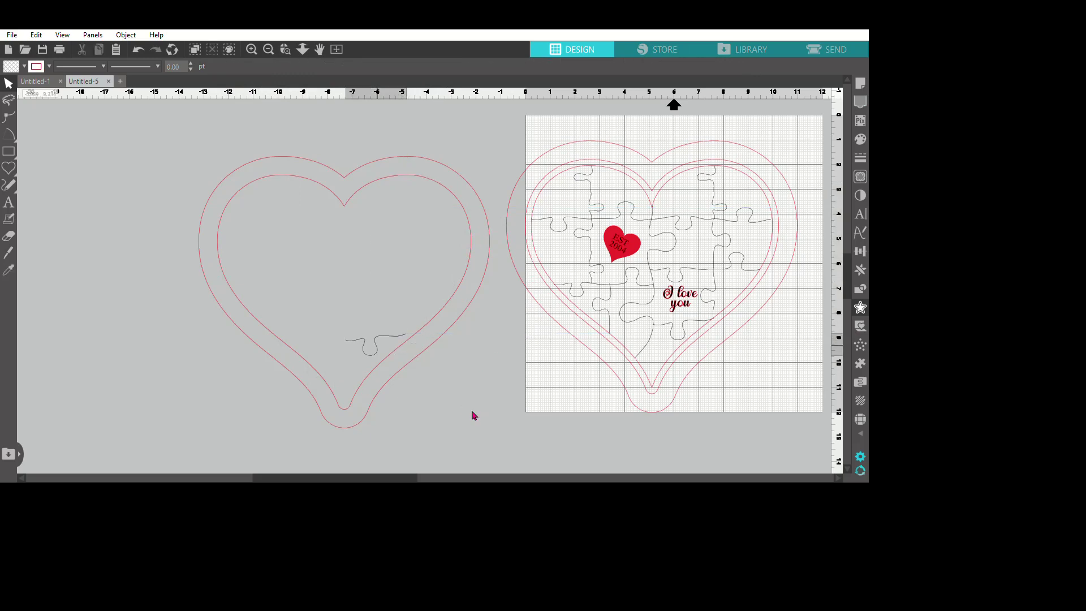
key("Delete")
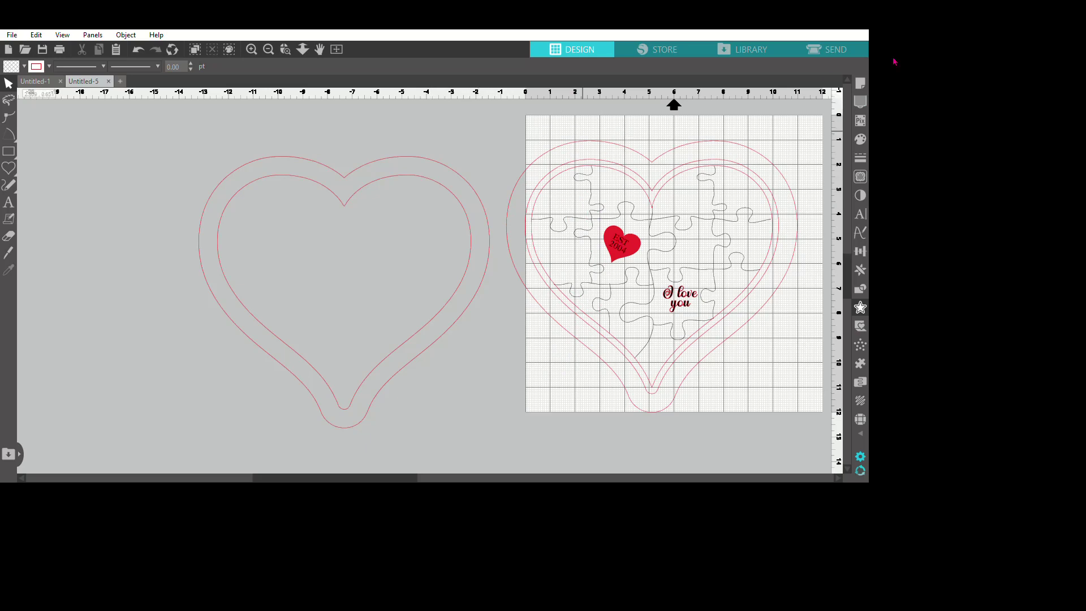
Try to add an offset about 11.75 in wide around the inner heart outline of the off-page copy.
left_click(470, 232)
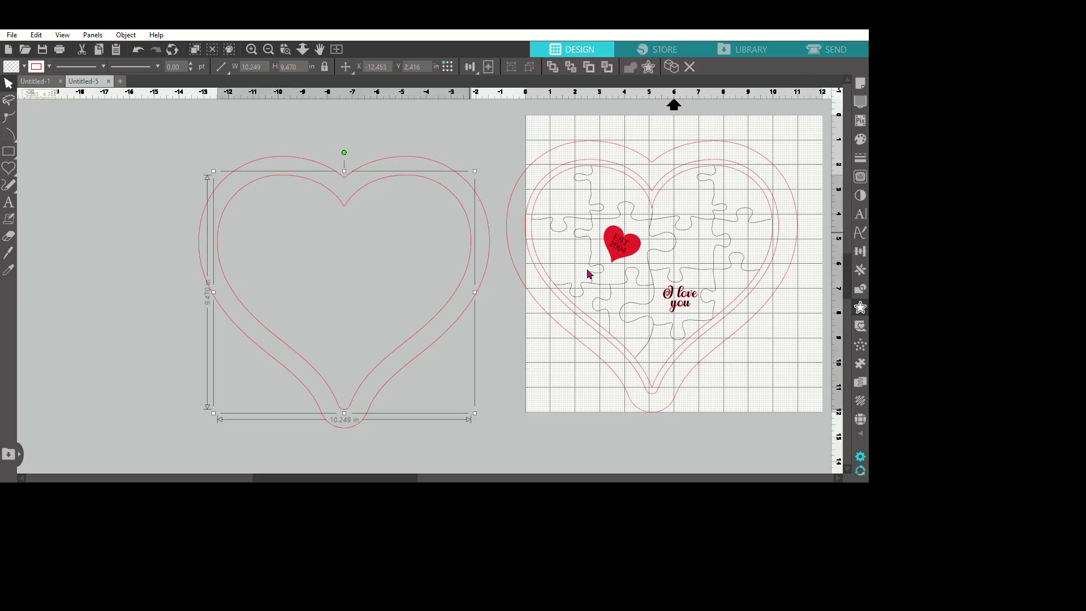
key("Tab")
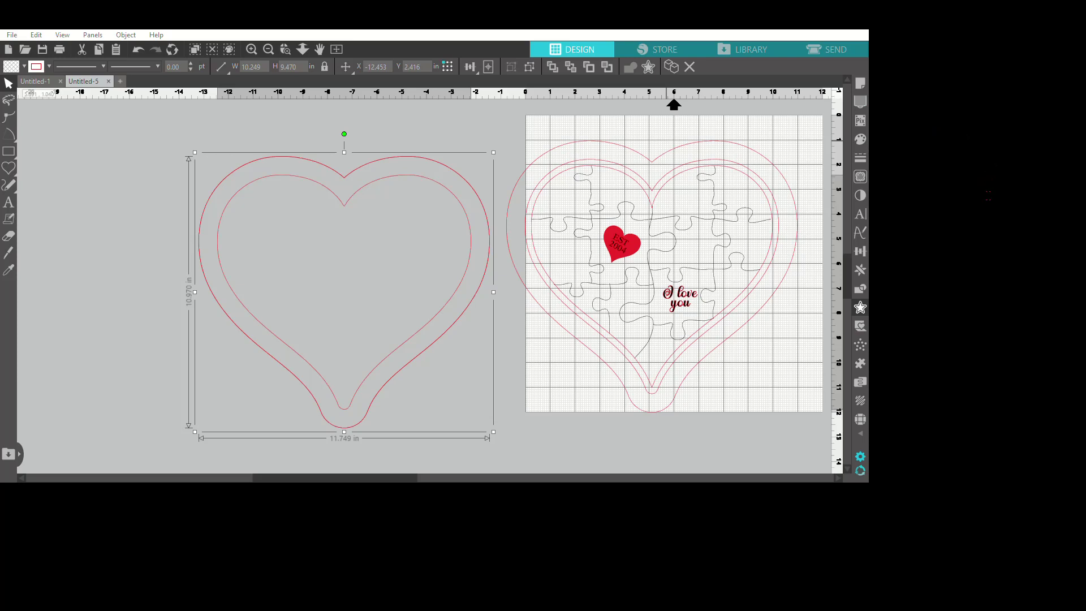
key("Escape")
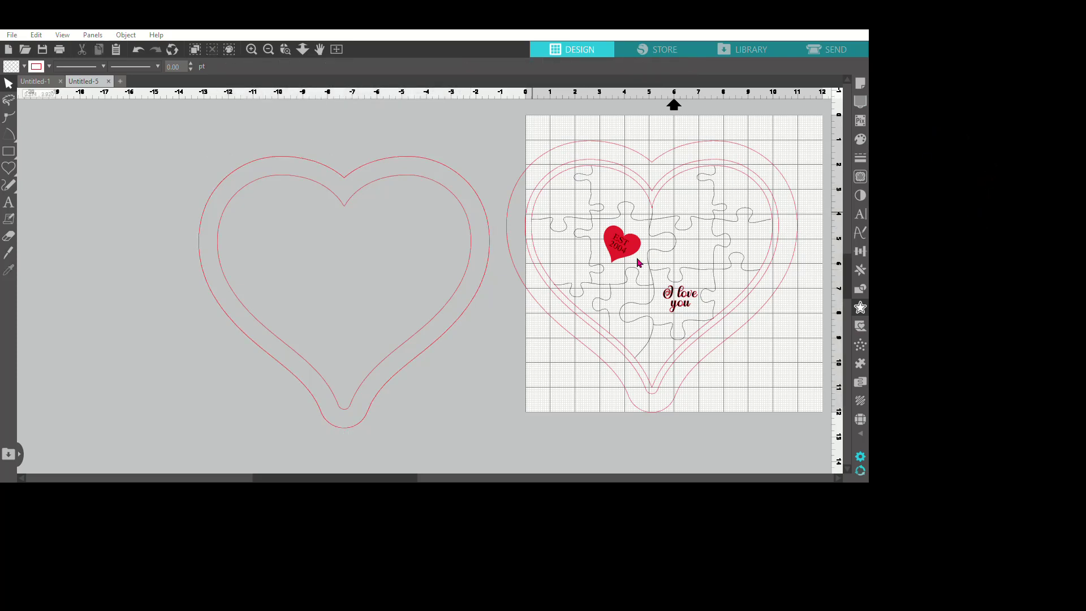
key("Tab")
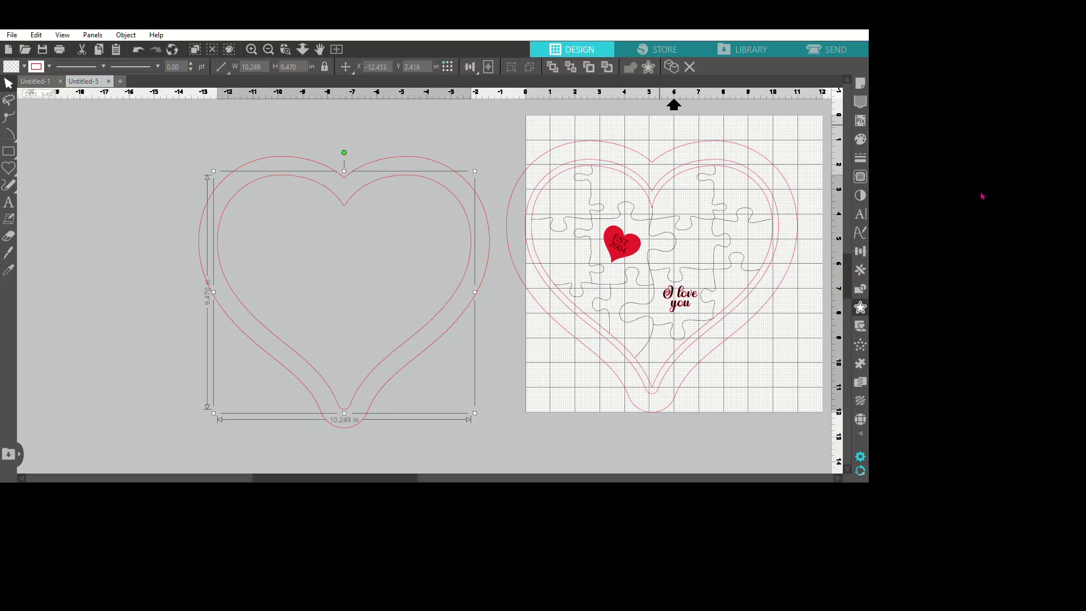
key("Tab")
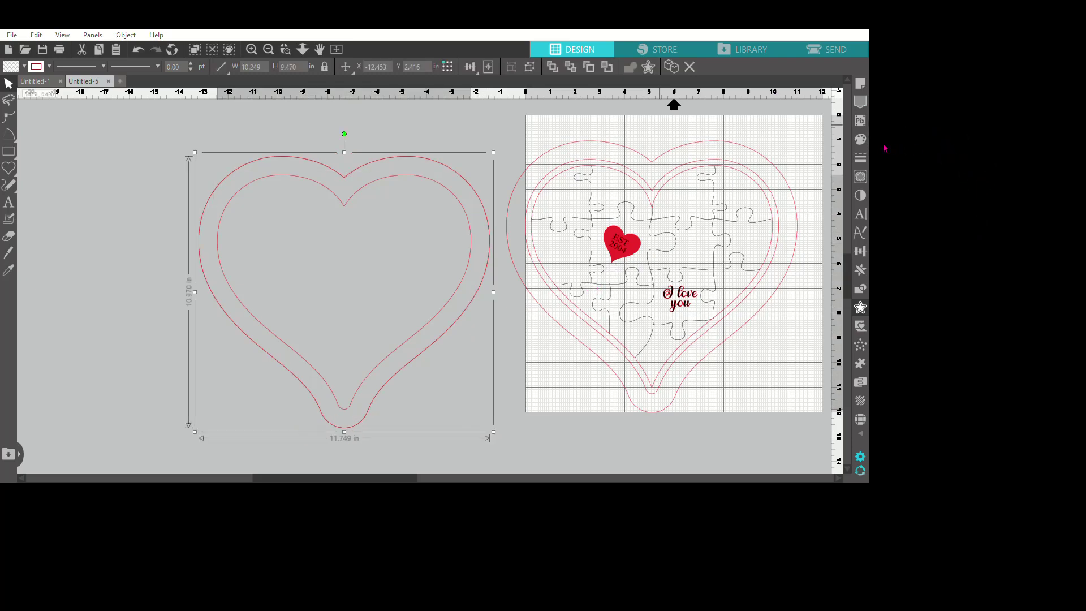
key("i")
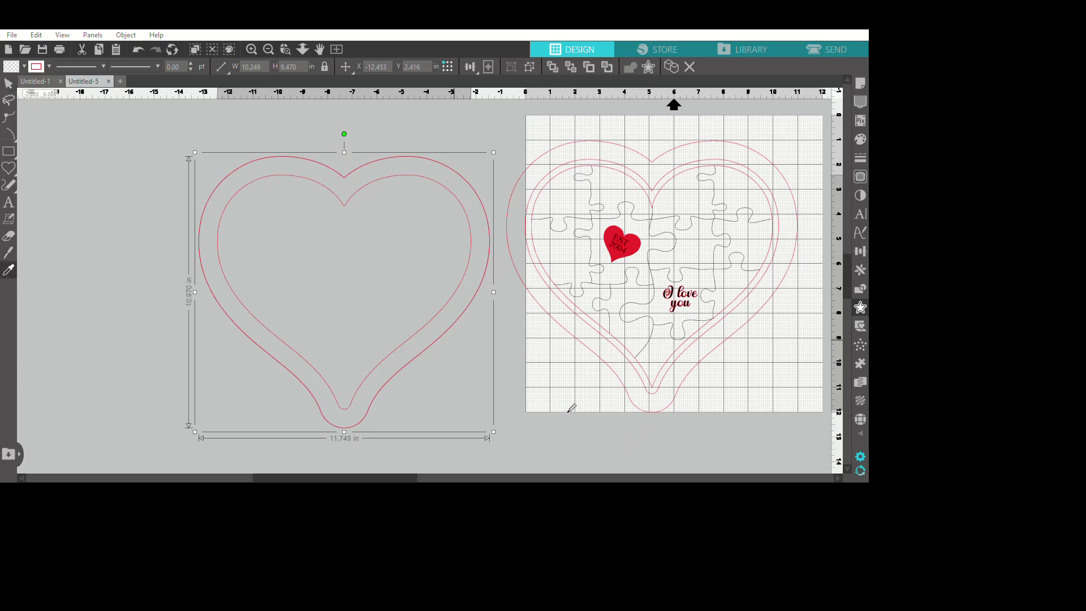
Undo the trial offsets on the copy's inner outline and remove the remaining puzzle line inside it.
key("ctrl+z")
key("ctrl+z")
key("ctrl+z")
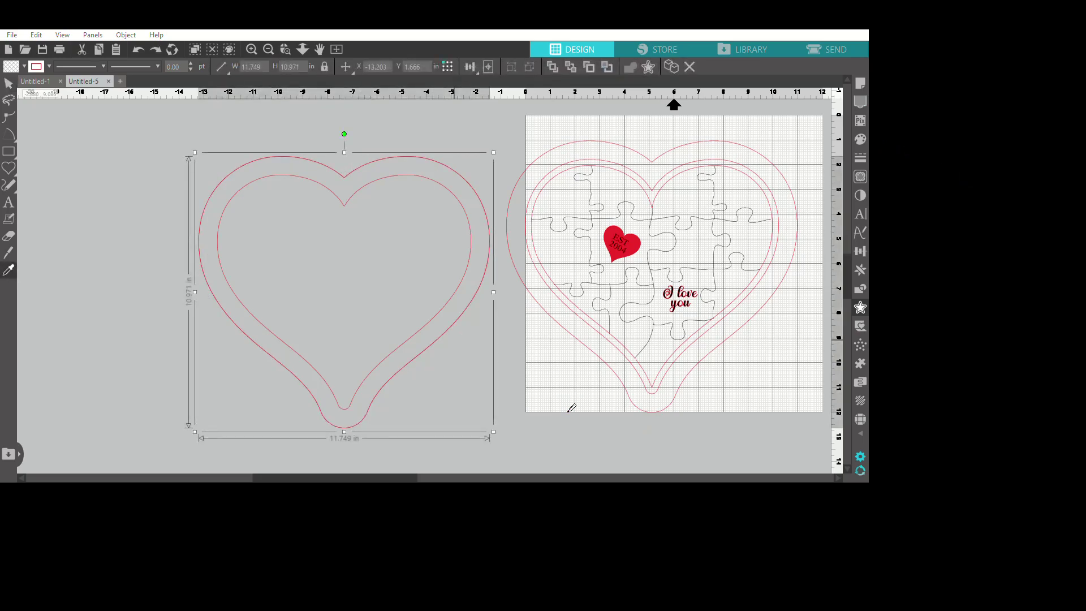
key("ctrl+z")
key("ctrl+z")
key("ctrl+z")
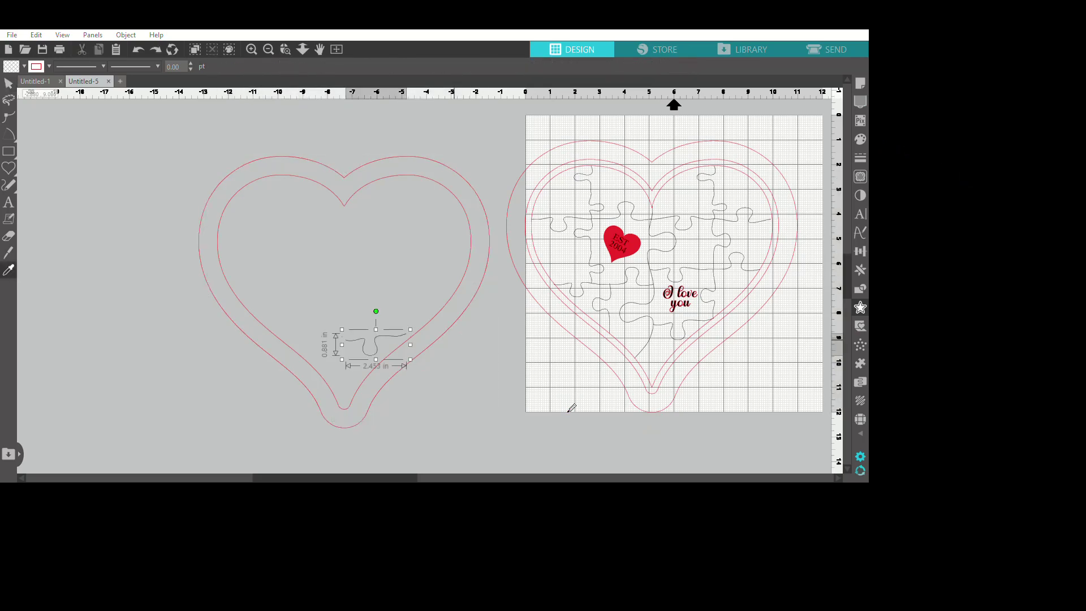
key("v")
key("Delete")
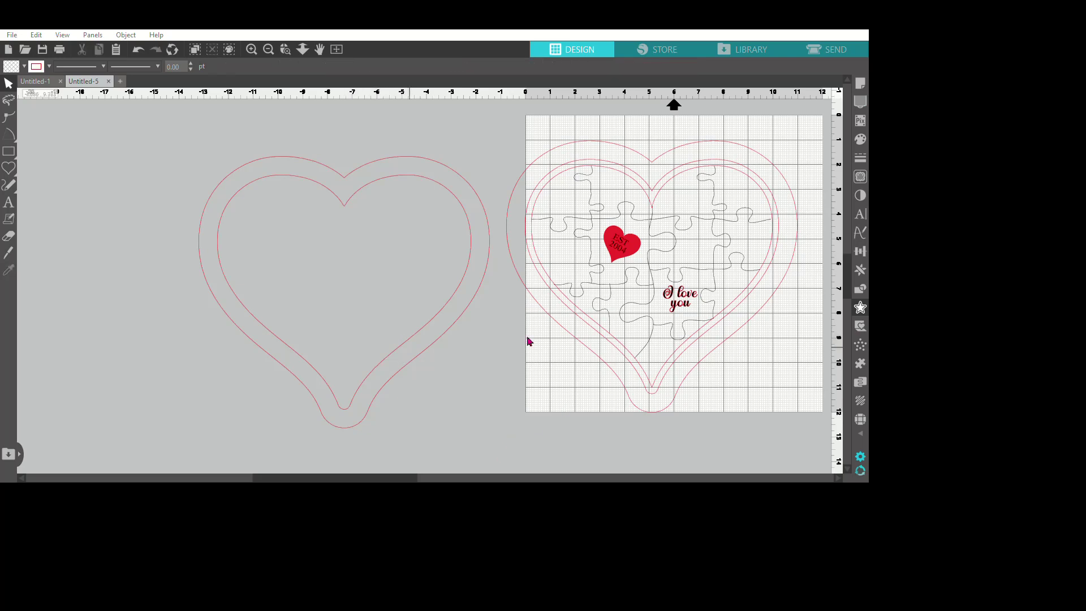
Add an offset outline about 10.65 in wide between the inner and outer heart outlines of the off-page copy.
key("Tab")
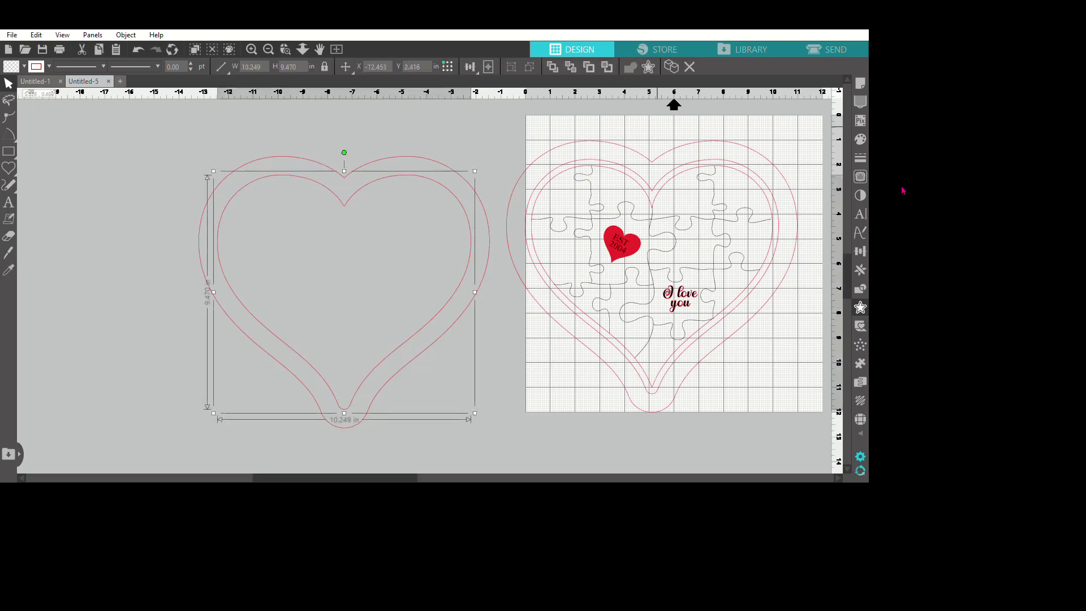
key("Tab")
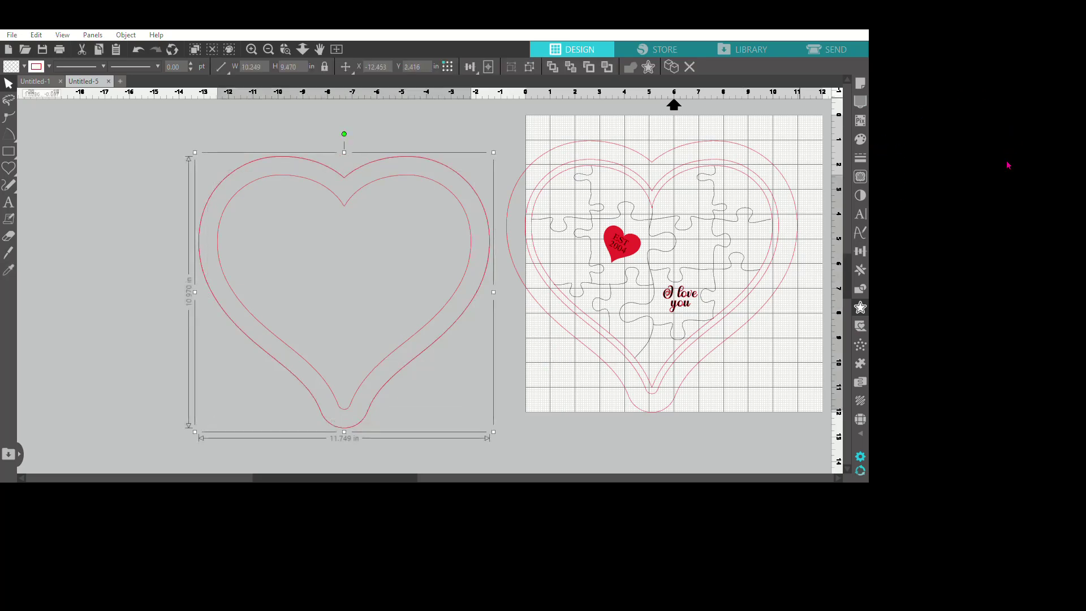
left_click(960, 249)
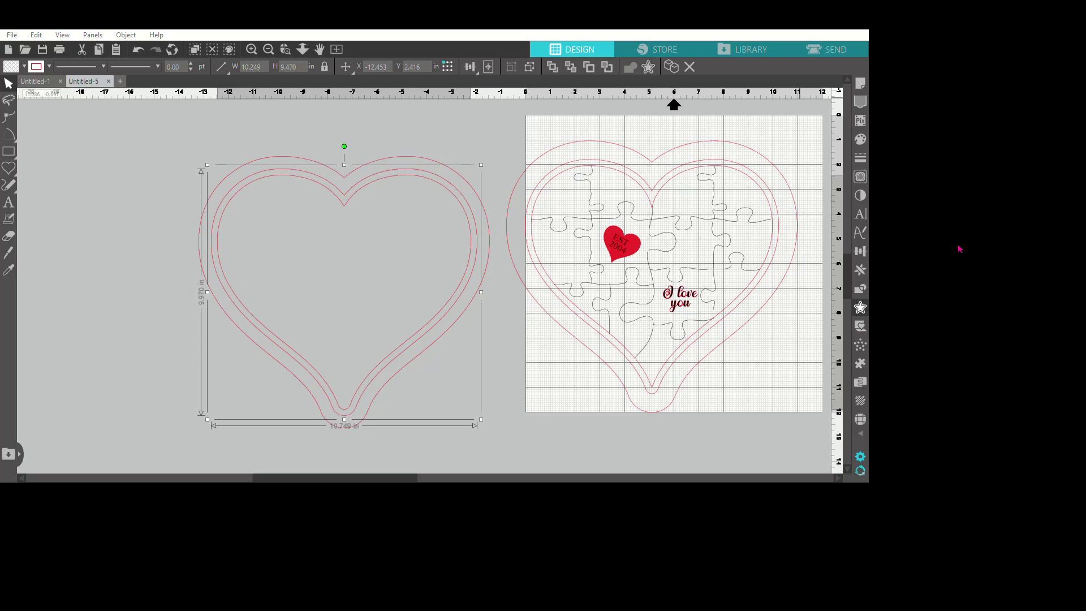
left_click_drag(199, 136, 442, 257)
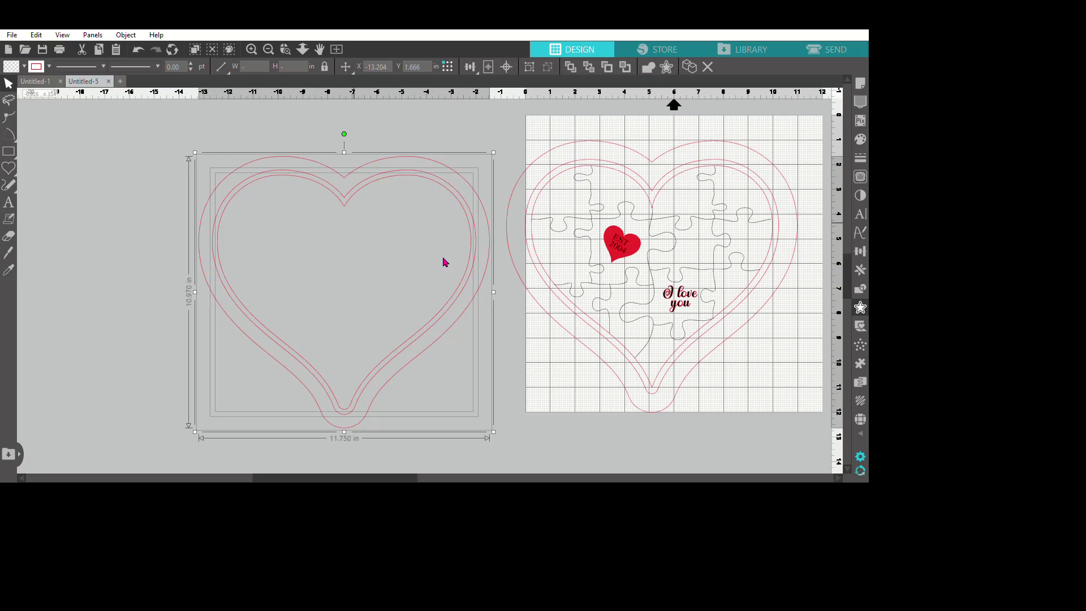
left_click(444, 262)
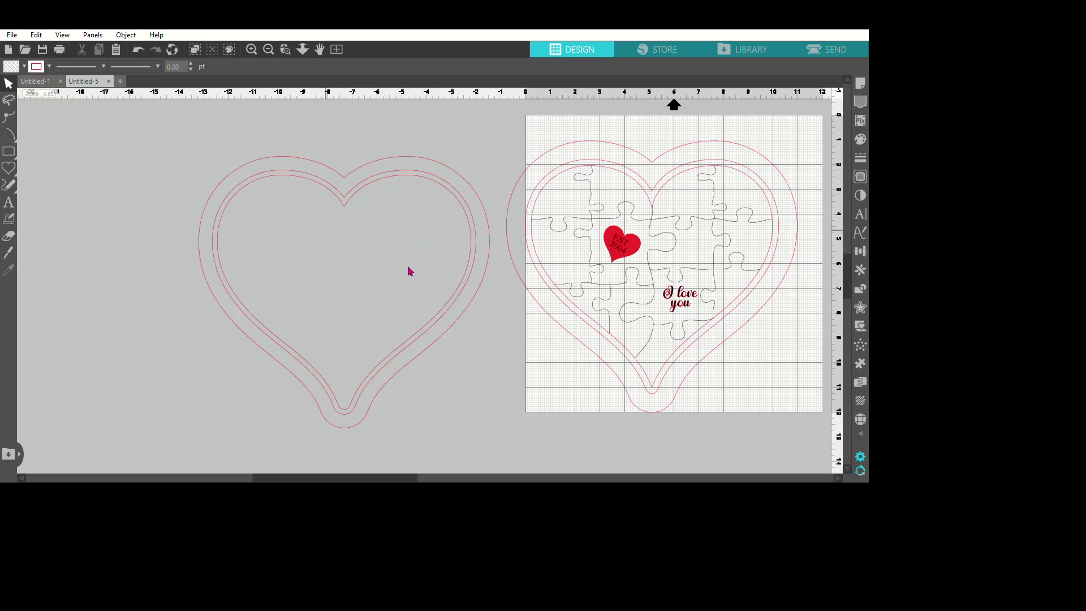
Change the line colour of the copy's two inner heart outlines to blue, leaving out the outermost outline.
left_click(474, 197)
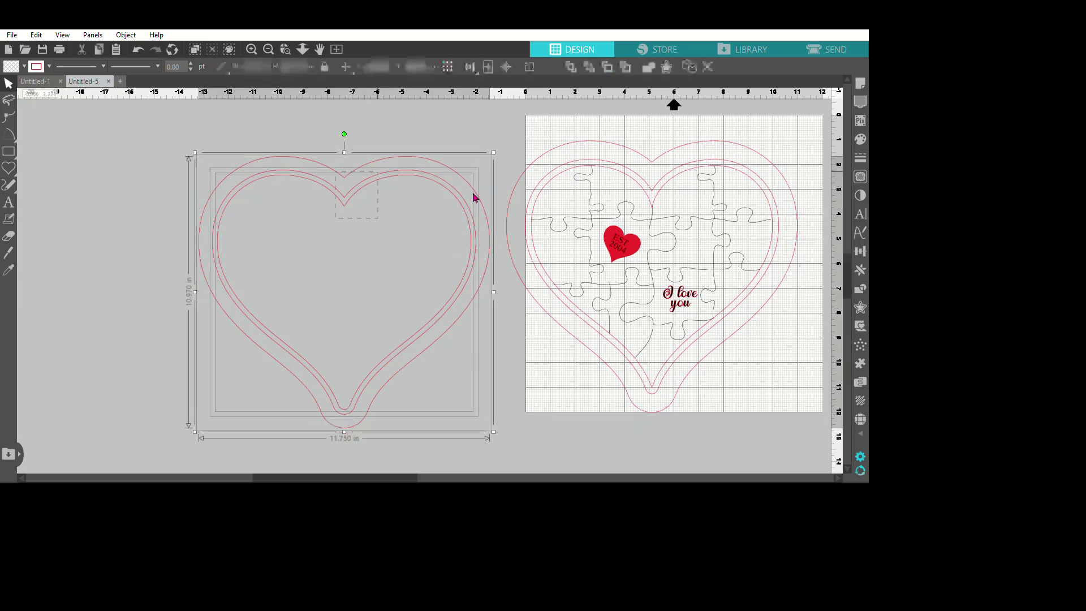
left_click(474, 198)
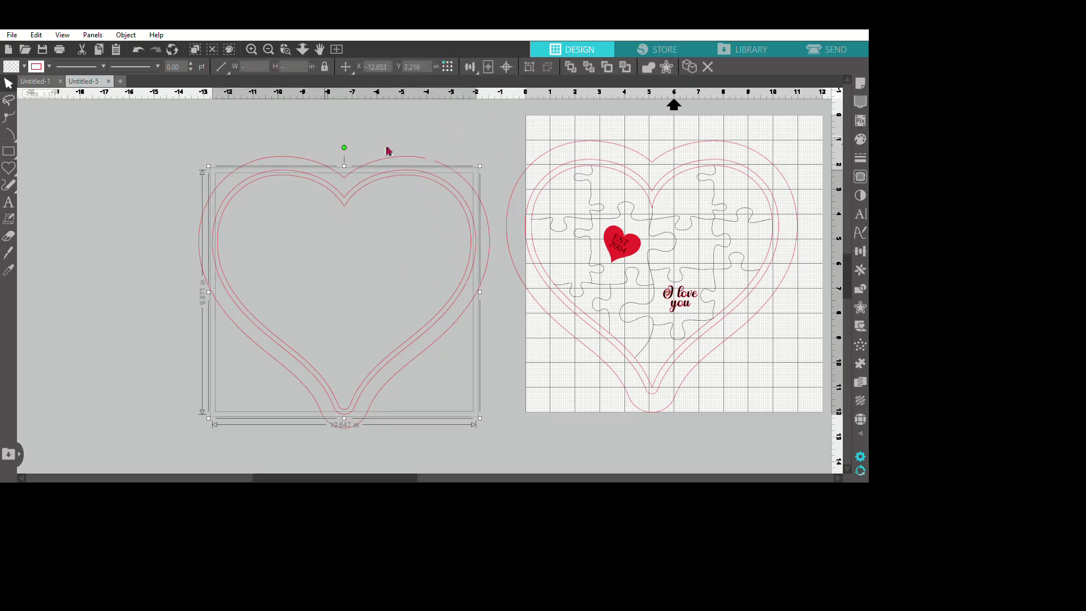
left_click(347, 149)
left_click_drag(383, 242, 441, 224)
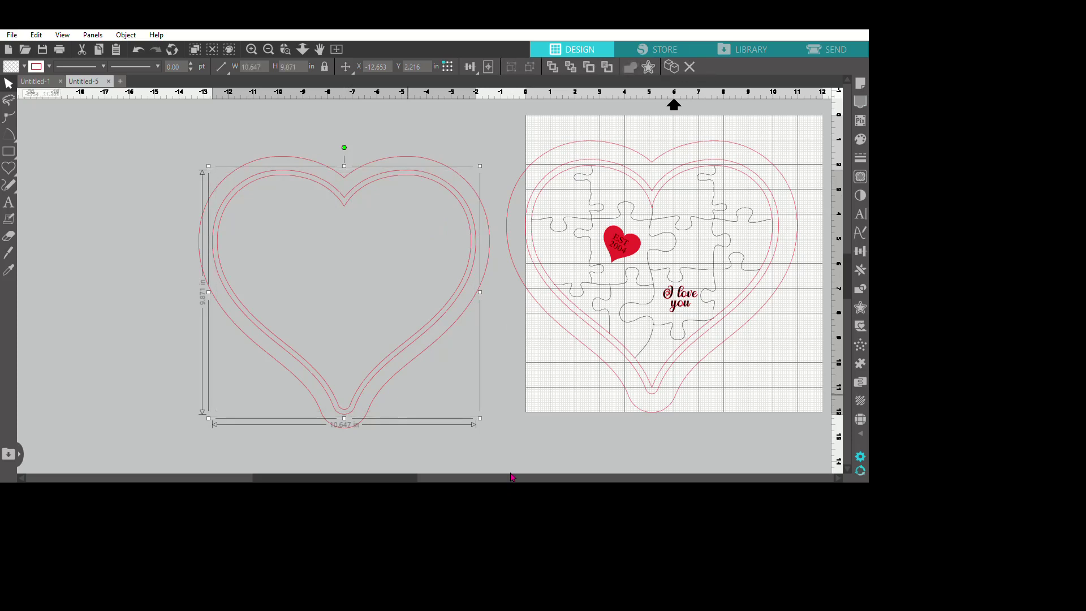
left_click(48, 67)
left_click(71, 79)
left_click(514, 160)
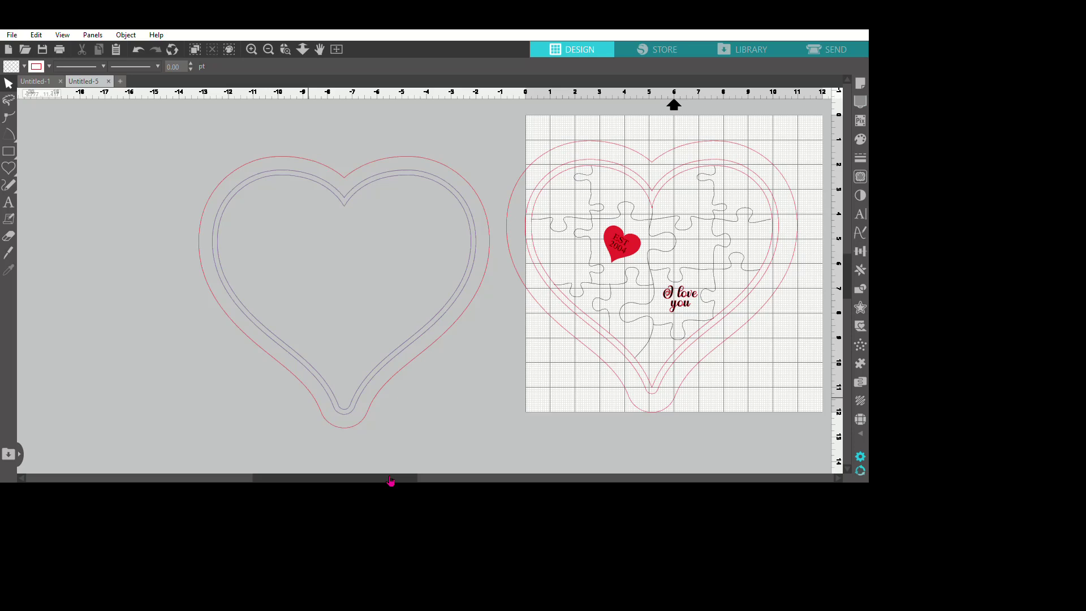
Duplicate the off-page copy's two blue inner heart outlines and place the duplicate below that copy.
left_click(433, 232)
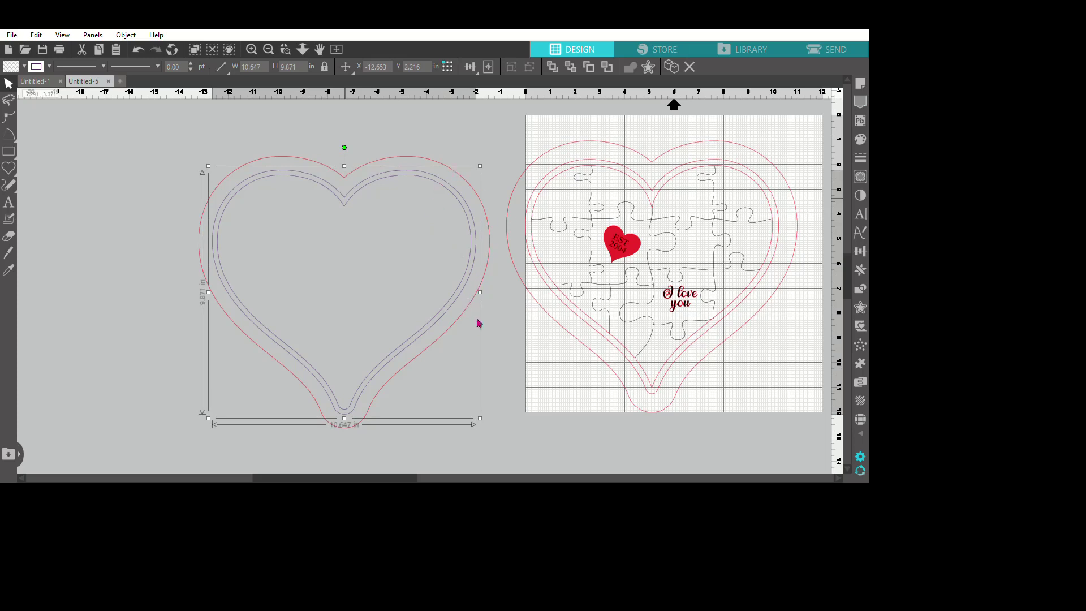
key("ctrl+d")
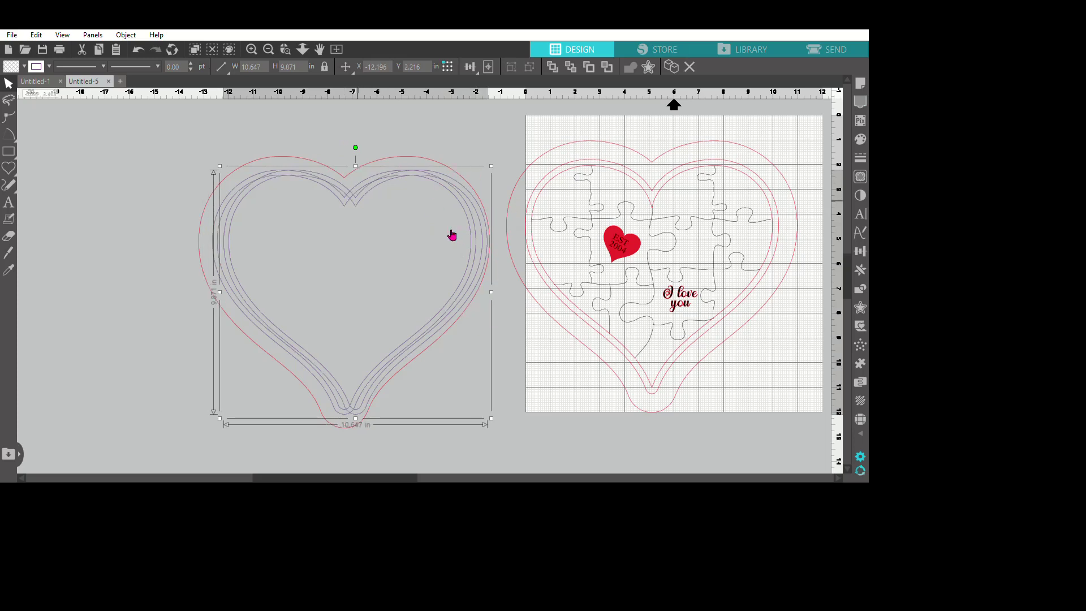
mouse_move(452, 235)
left_mouse_down()
mouse_move(441, 383)
mouse_move(412, 521)
mouse_move(448, 383)
left_mouse_up()
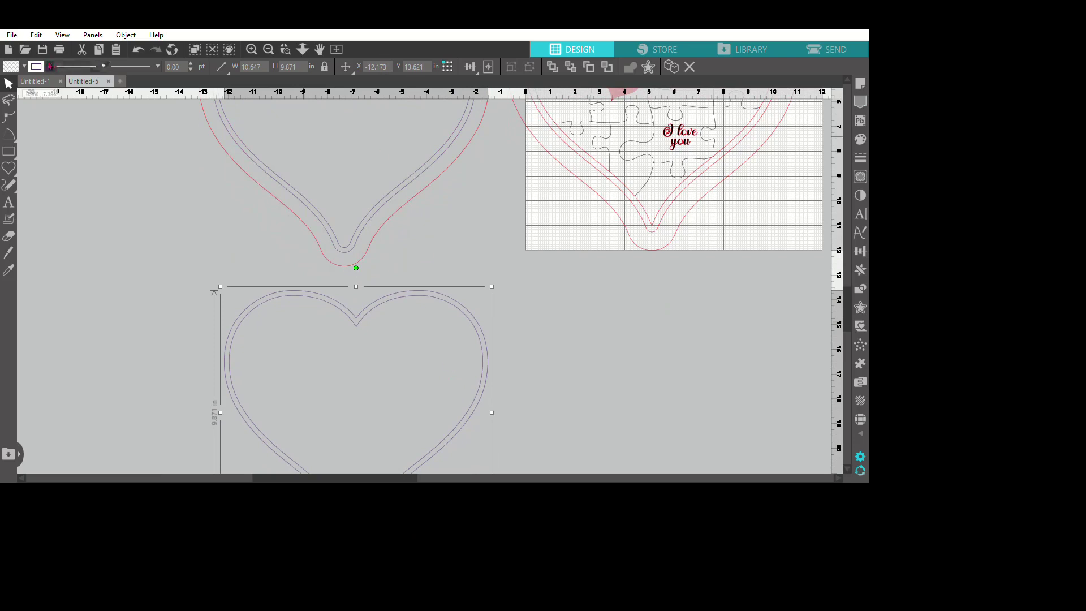
Set the line colour of the duplicated pair of heart outlines to red.
left_click(45, 64)
left_click(75, 81)
left_click_drag(847, 308, 847, 273)
scroll(1052, 368, "down", 3)
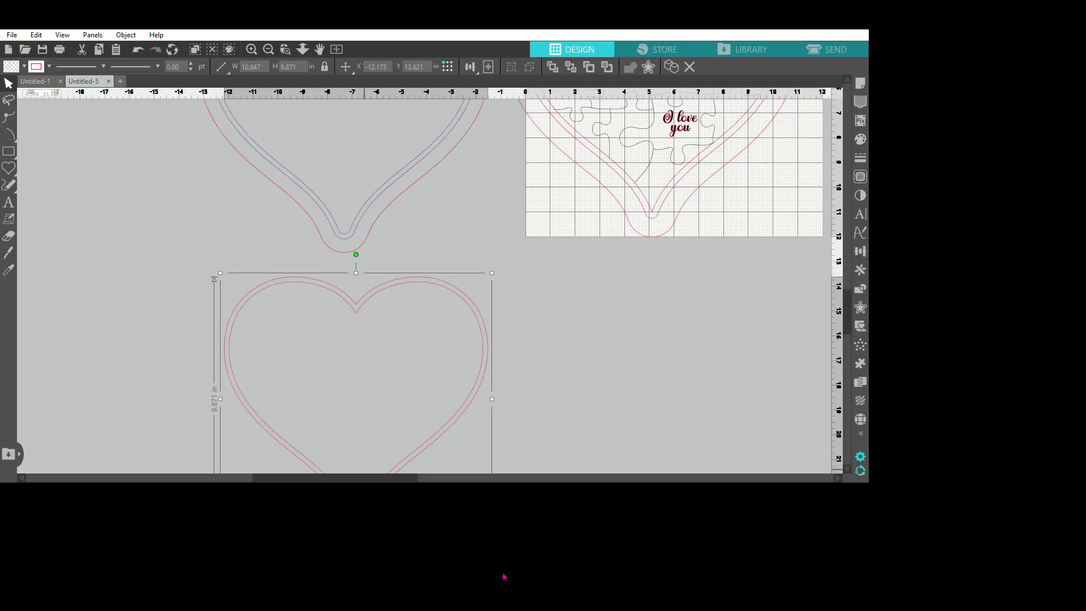
Duplicate the whole heart puzzle design on the page and place the duplicate directly below the page.
left_click_drag(403, 478, 513, 478)
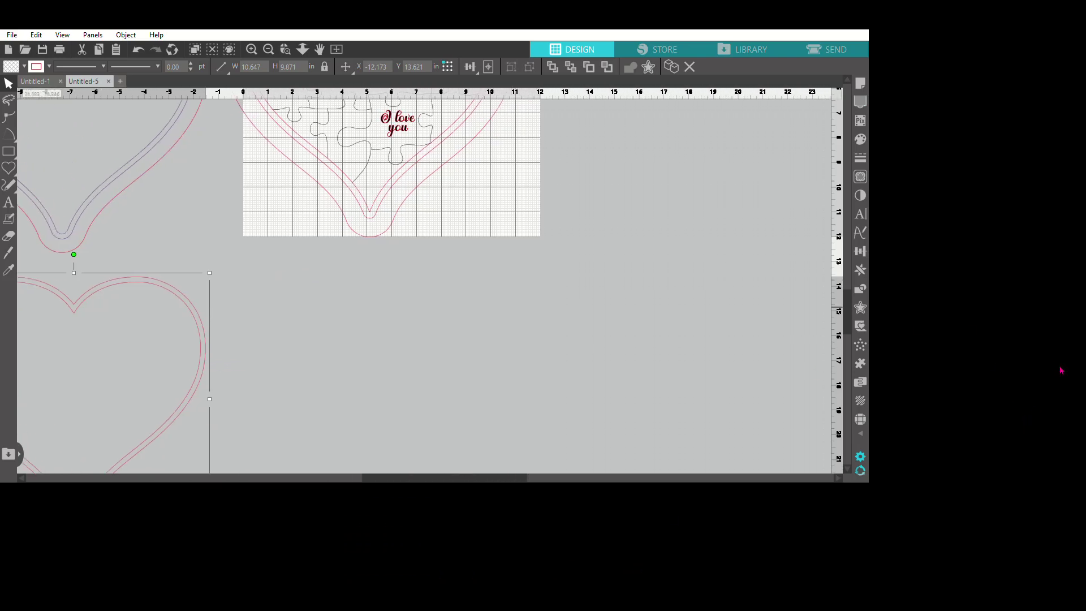
scroll(1060, 370, "up", 3)
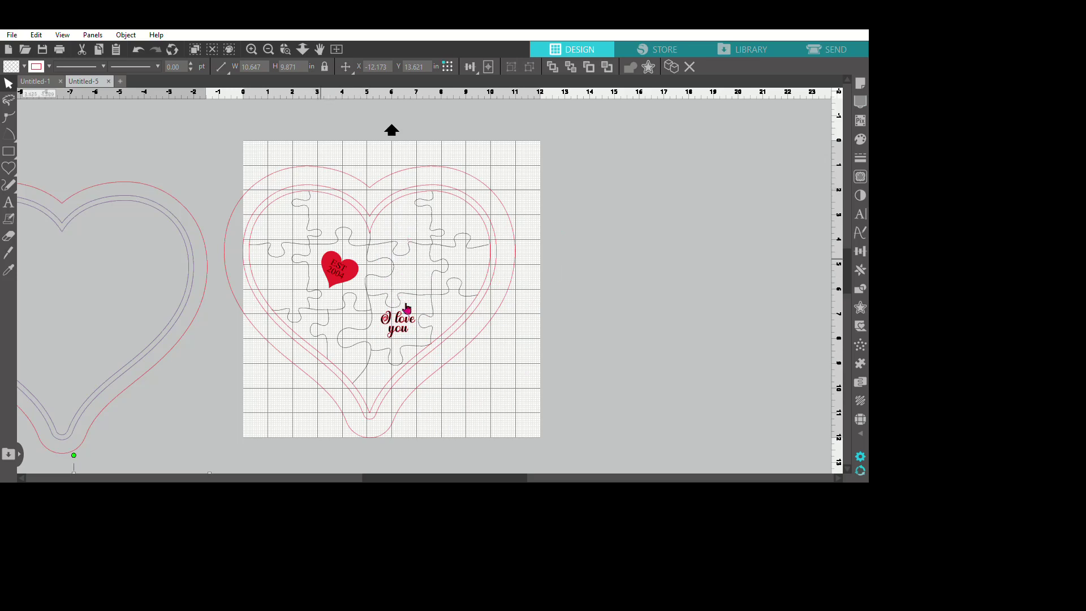
left_click_drag(368, 143, 622, 371)
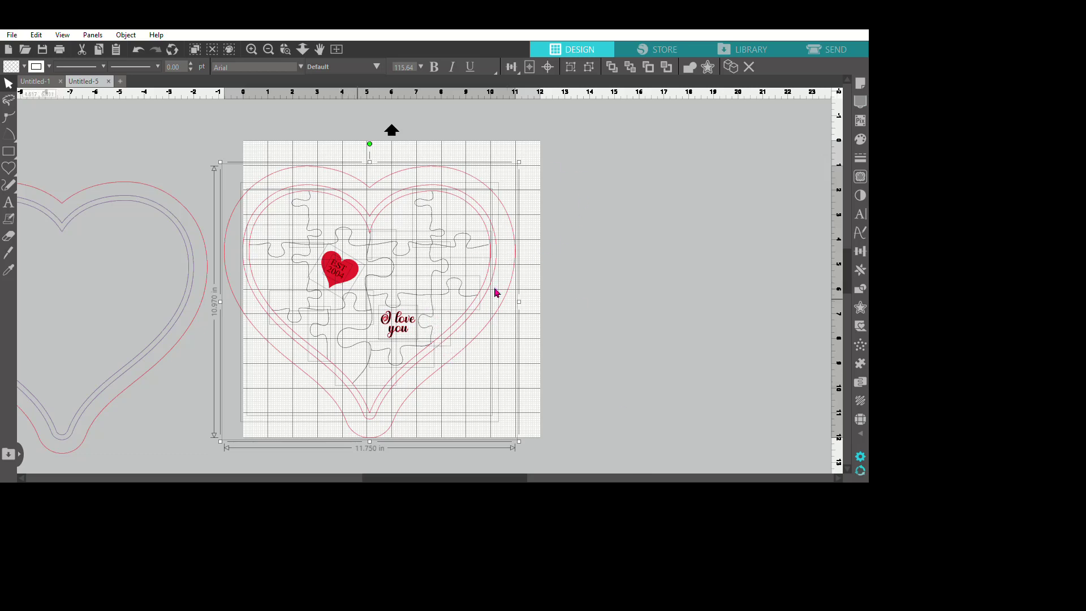
mouse_move(495, 293)
left_mouse_down()
mouse_move(531, 266)
mouse_move(555, 295)
mouse_move(543, 298)
mouse_move(536, 554)
left_mouse_up()
left_click(645, 339)
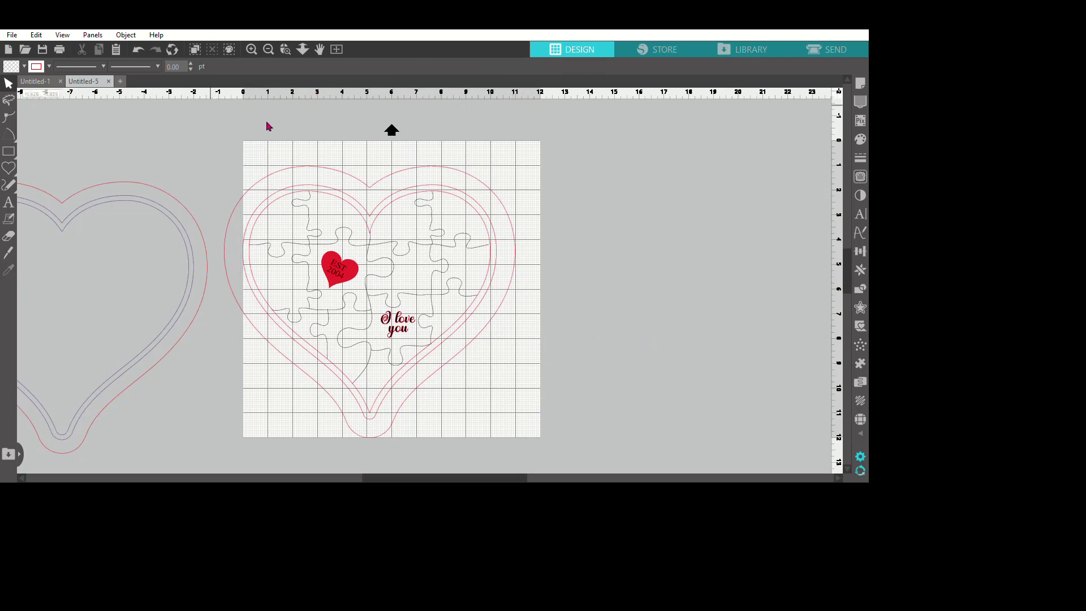
left_click_drag(218, 125, 654, 290)
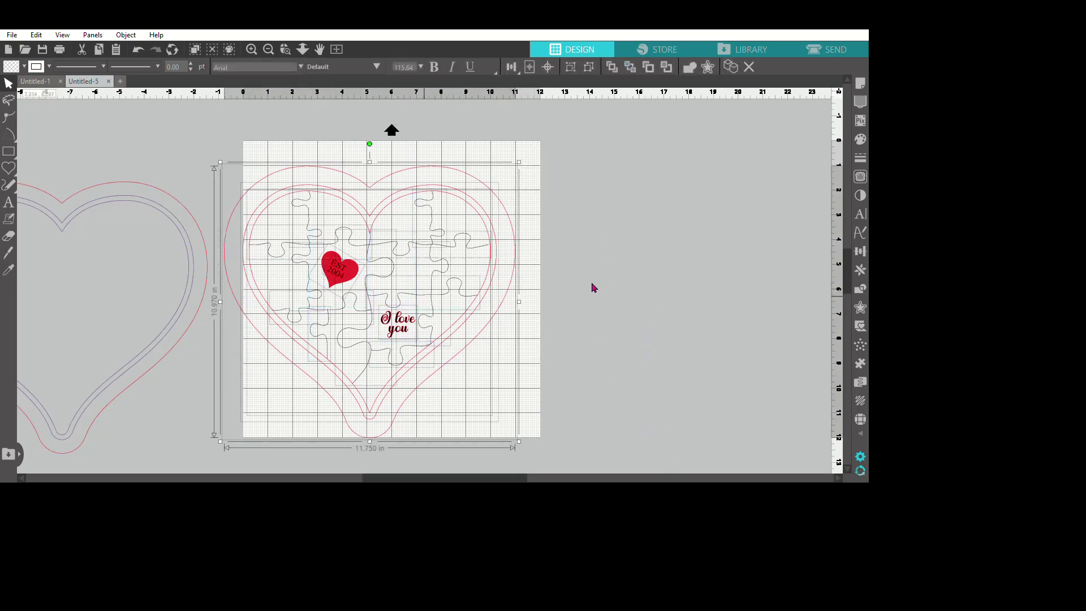
key("ctrl+v")
left_click_drag(564, 267, 568, 455)
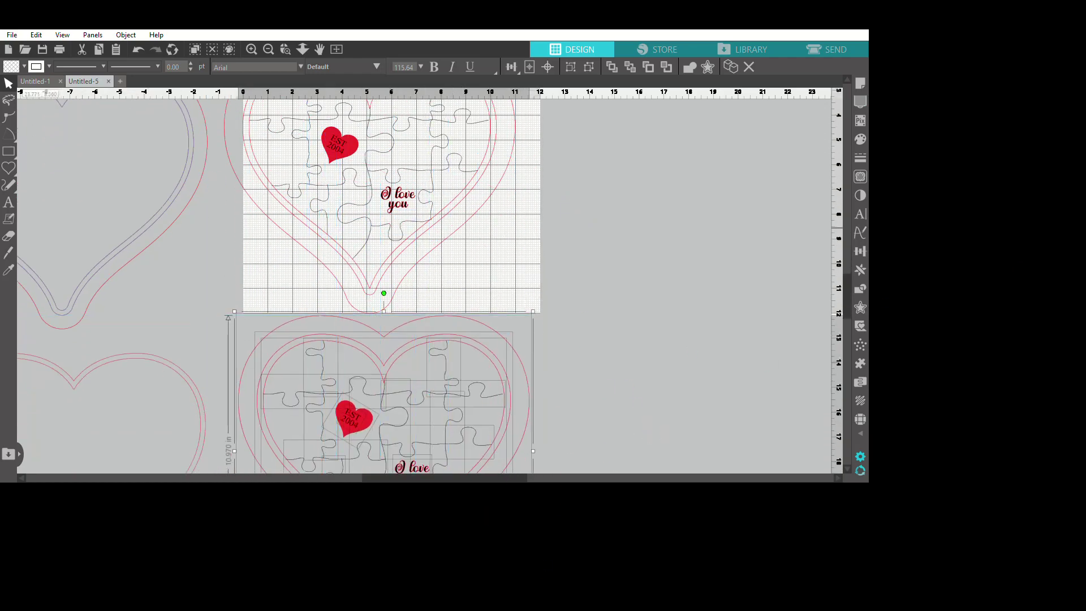
scroll(1057, 362, "down", 2)
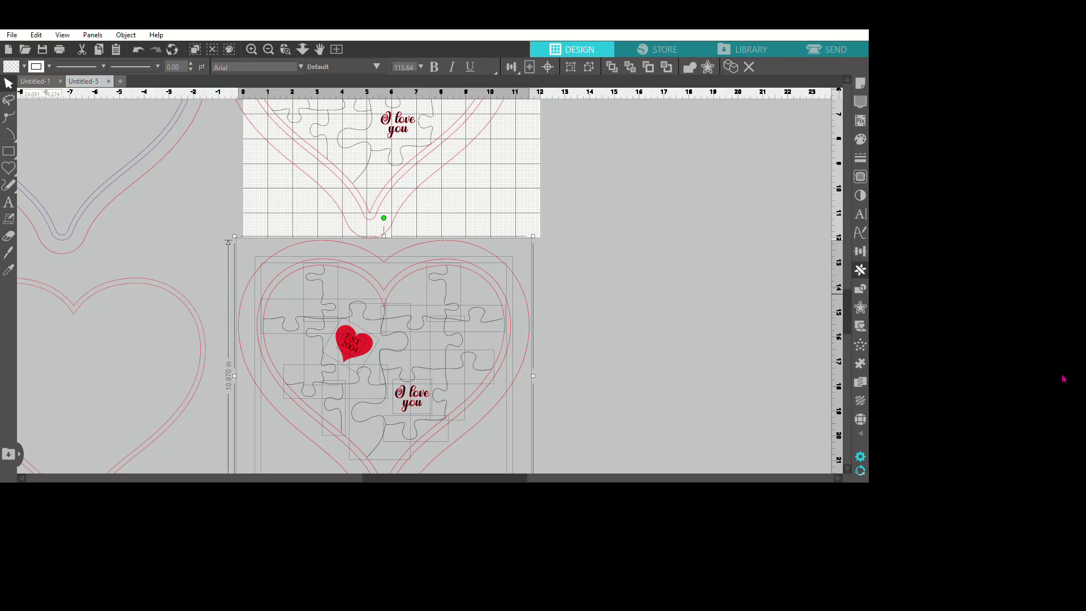
left_click_drag(847, 299, 845, 261)
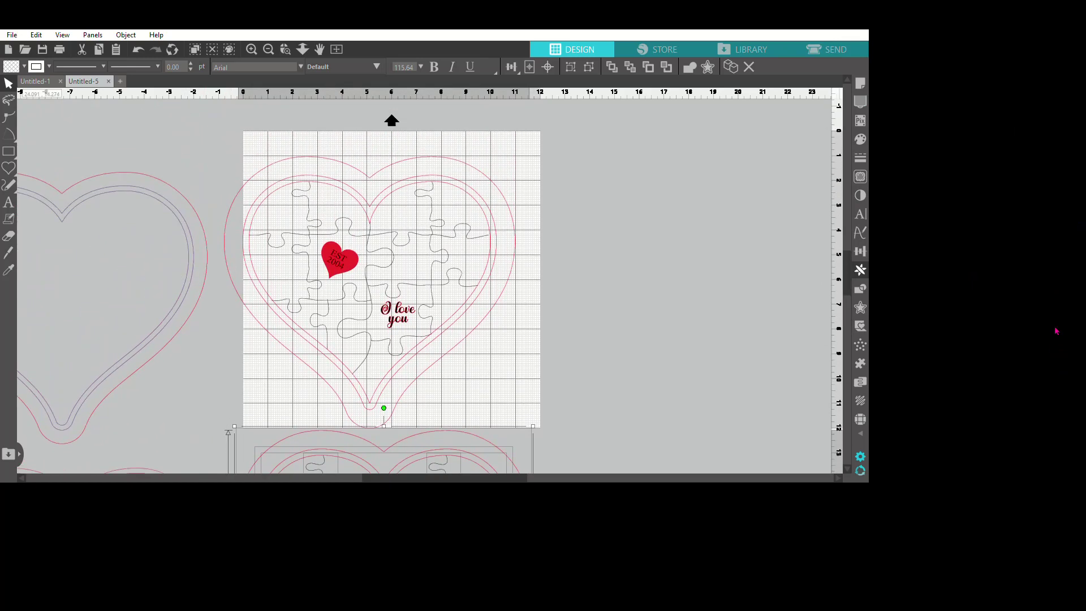
scroll(1056, 336, "down", 4)
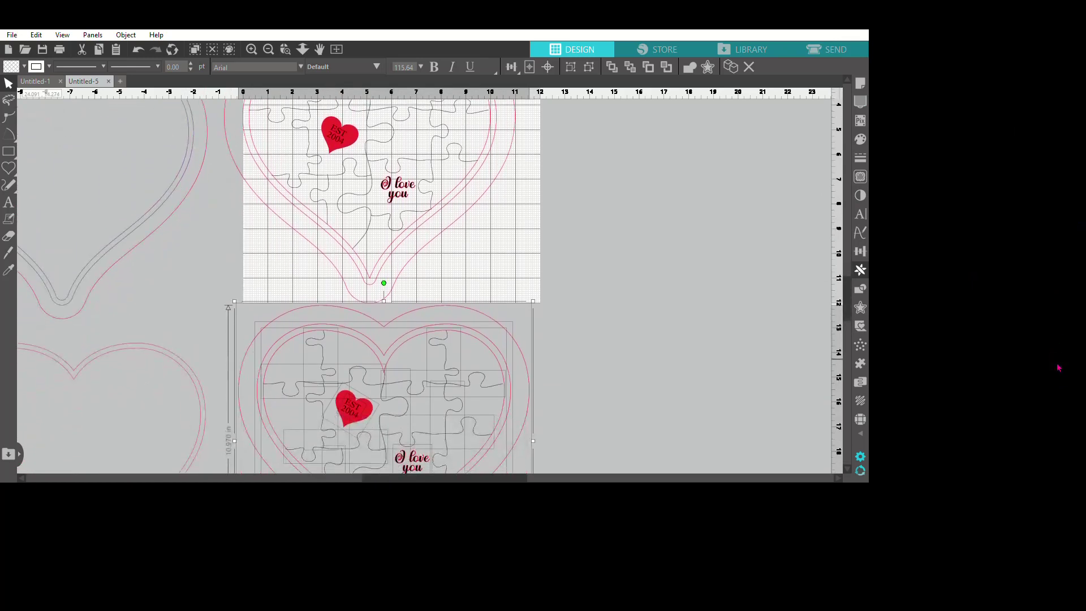
scroll(1057, 368, "up", 2)
scroll(1055, 348, "up", 2)
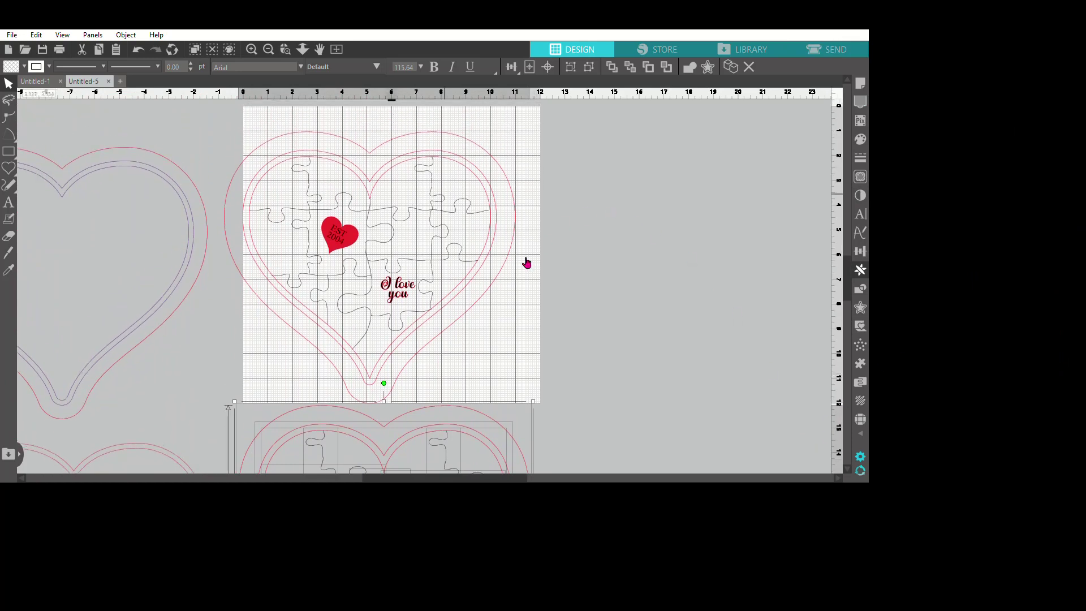
left_click(687, 352)
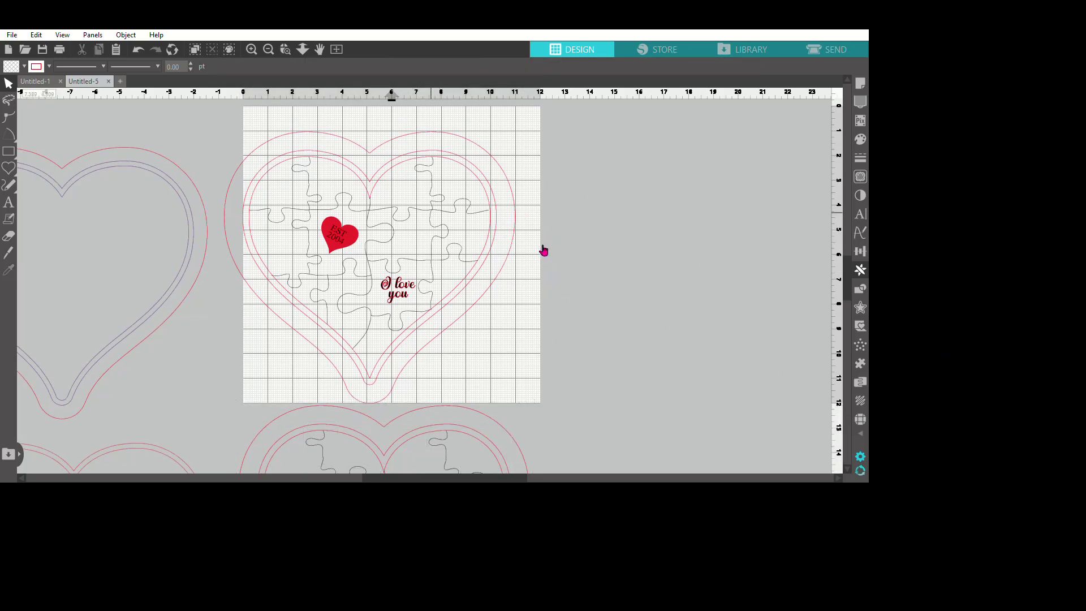
left_click(408, 228)
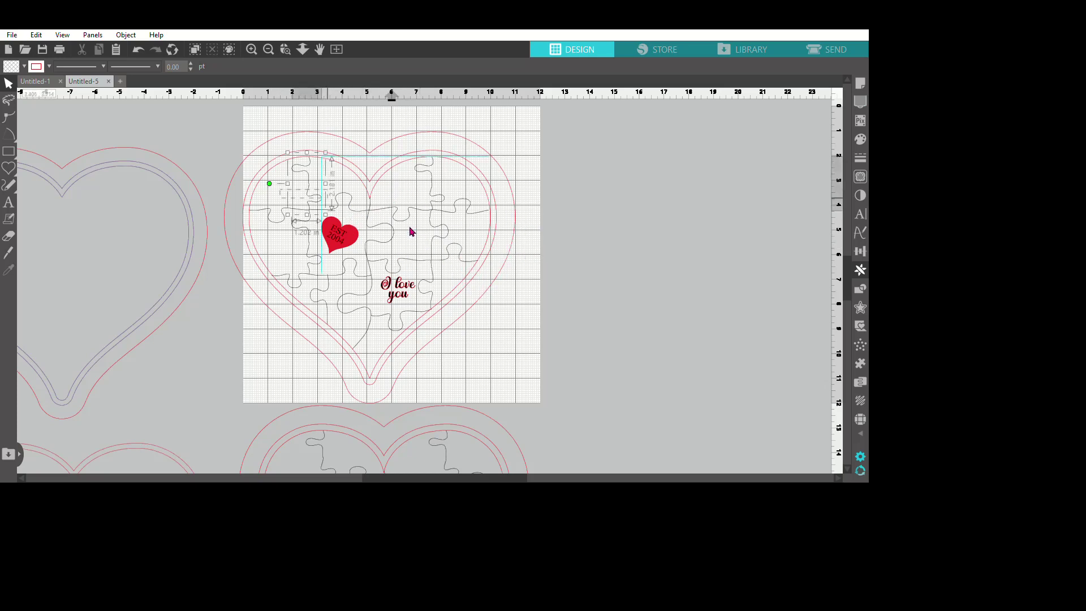
left_click(421, 235, "shift")
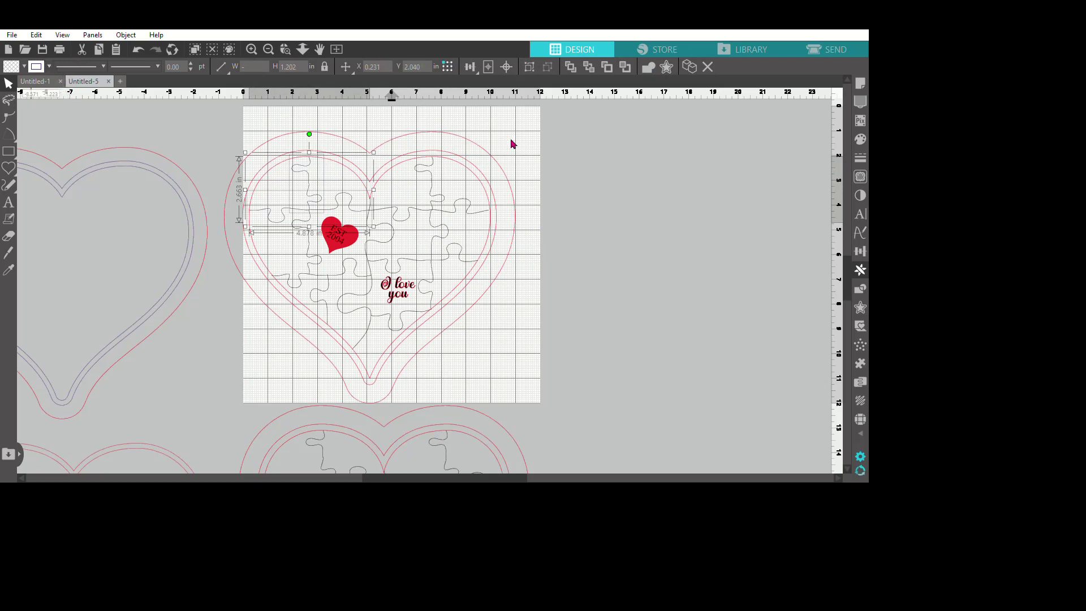
left_click(767, 466)
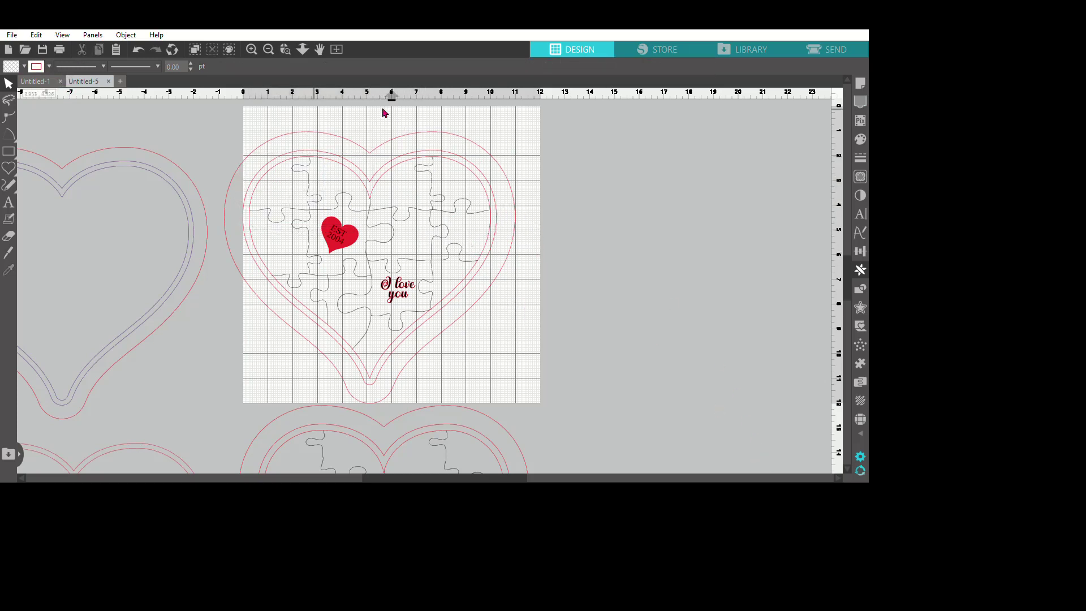
Change the line colour of the on-page puzzle lines and the two inner heart outlines to blue, leaving out the outermost outline and the decorations.
left_click_drag(294, 141, 651, 380)
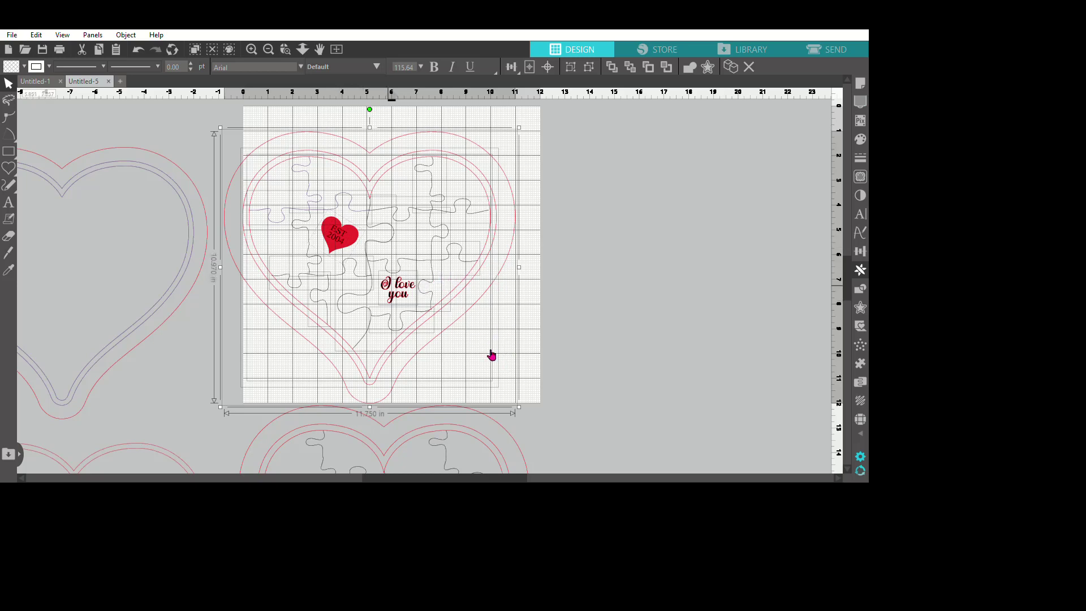
left_click(489, 333)
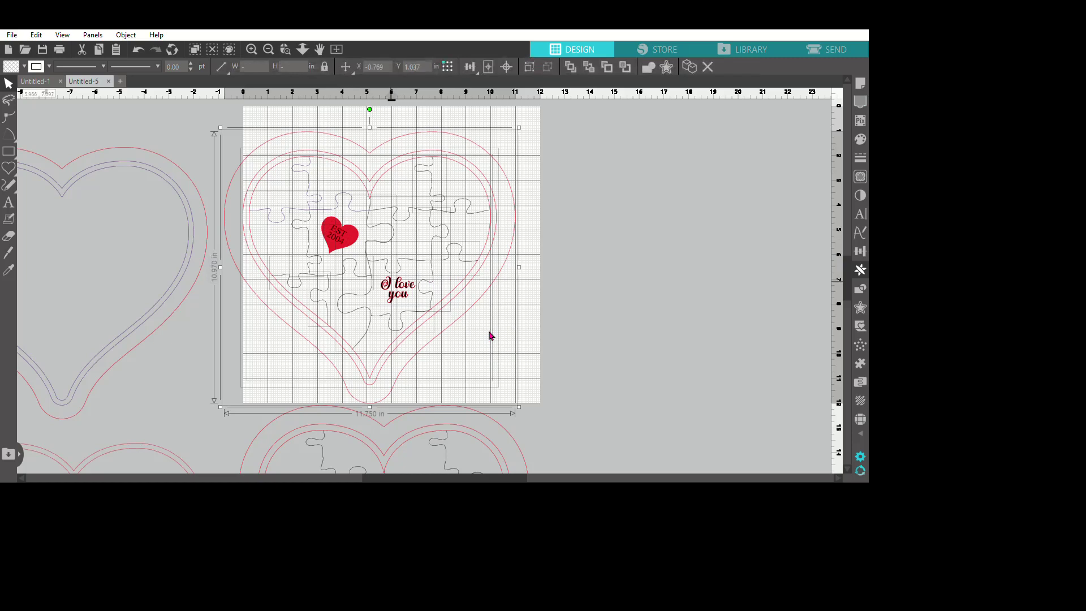
left_click(607, 345, "shift")
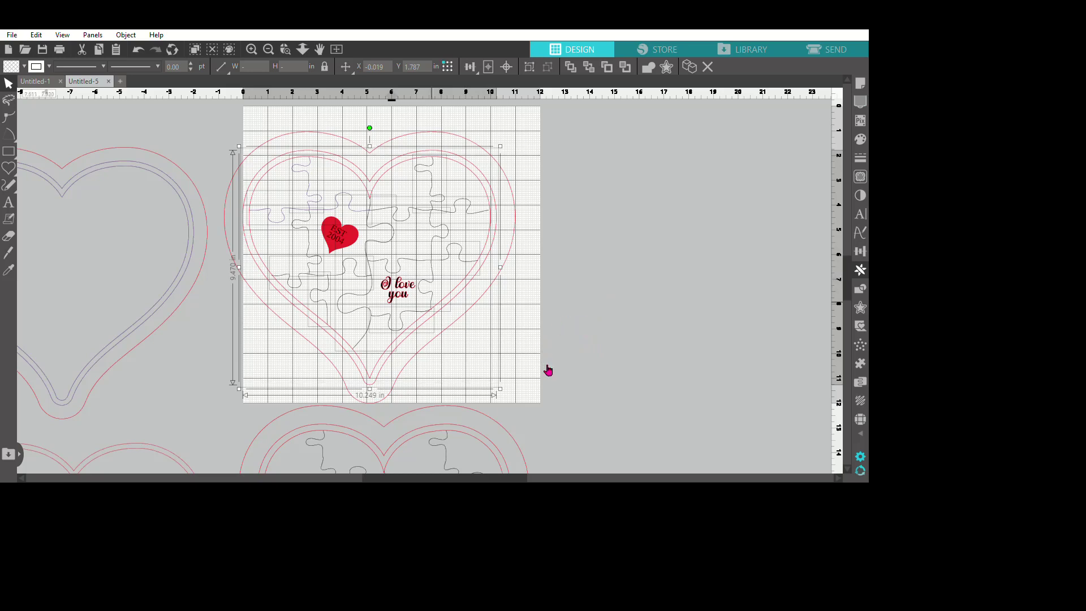
left_click(49, 67)
left_click(49, 87)
left_click(752, 404)
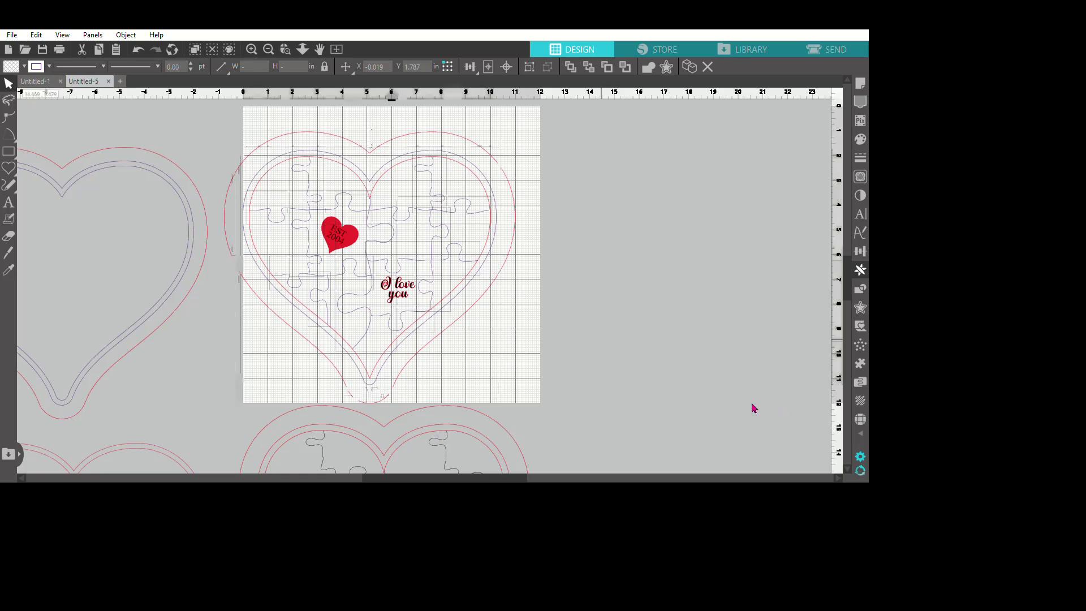
left_click(613, 285)
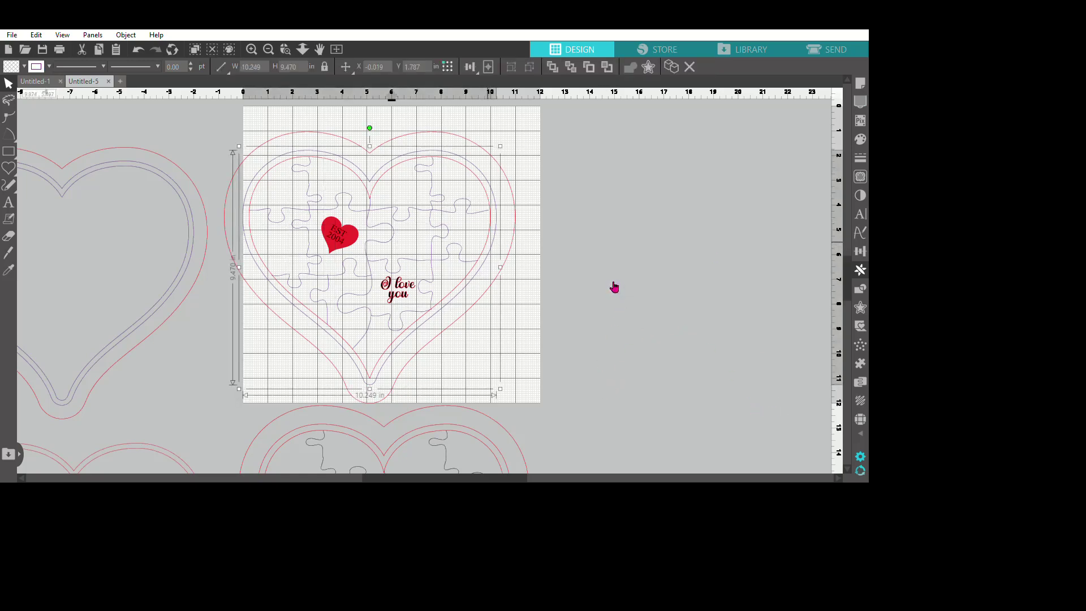
key("ctrl+shift+g")
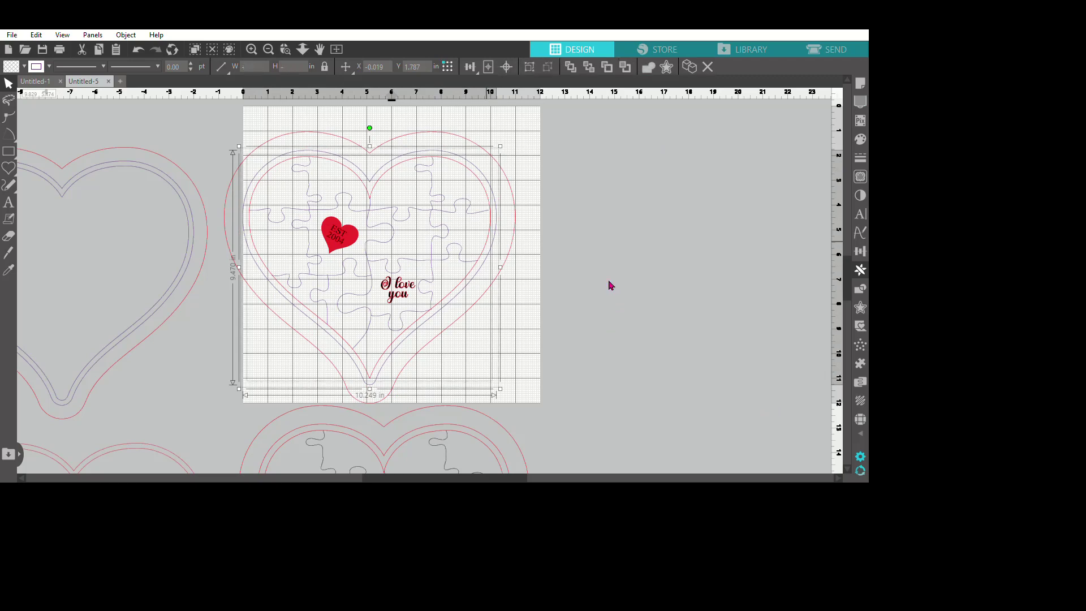
left_click(715, 471)
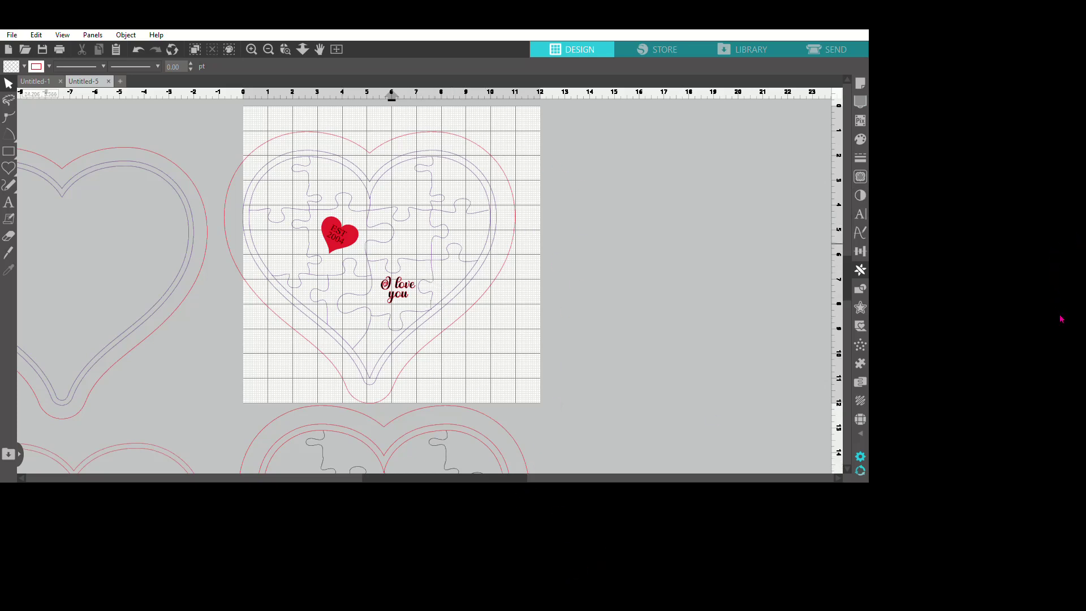
Delete the outermost heart outline from the duplicate puzzle design below the page.
scroll(1061, 334, "down", 2)
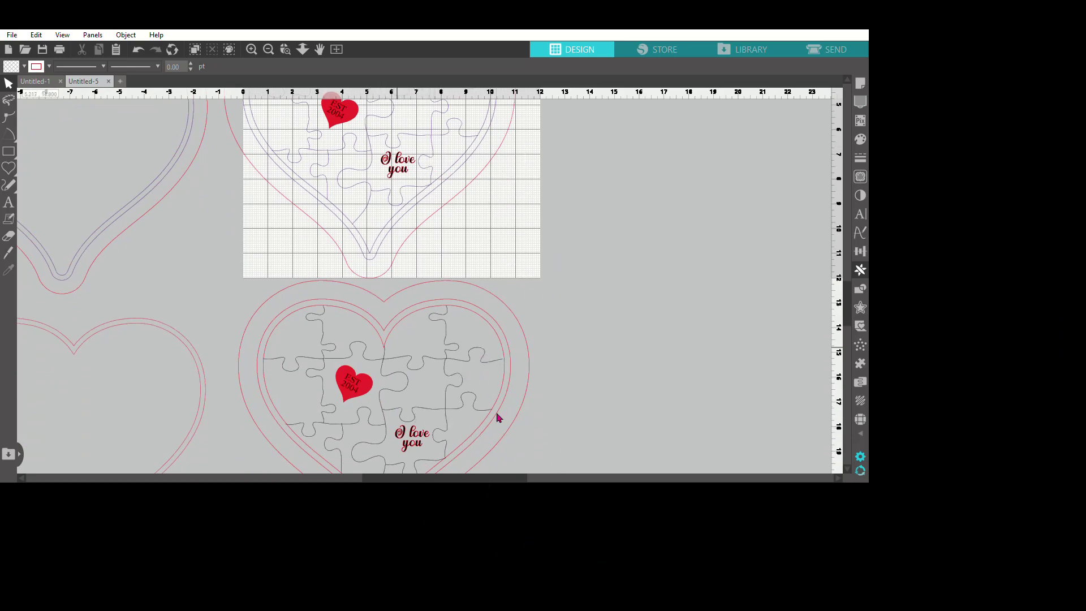
left_click(529, 365)
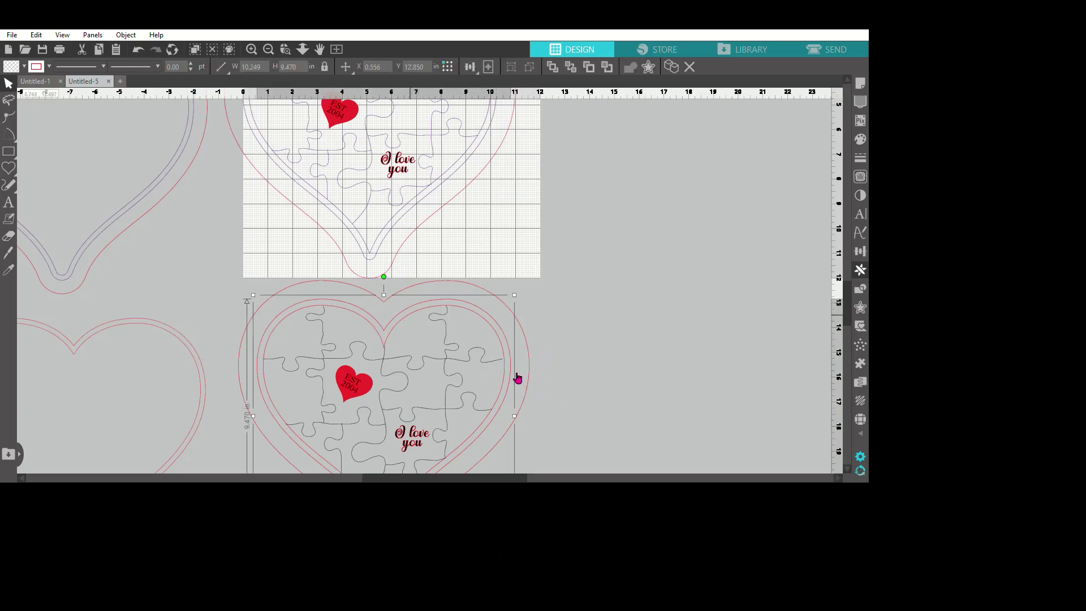
left_click(516, 377, "shift")
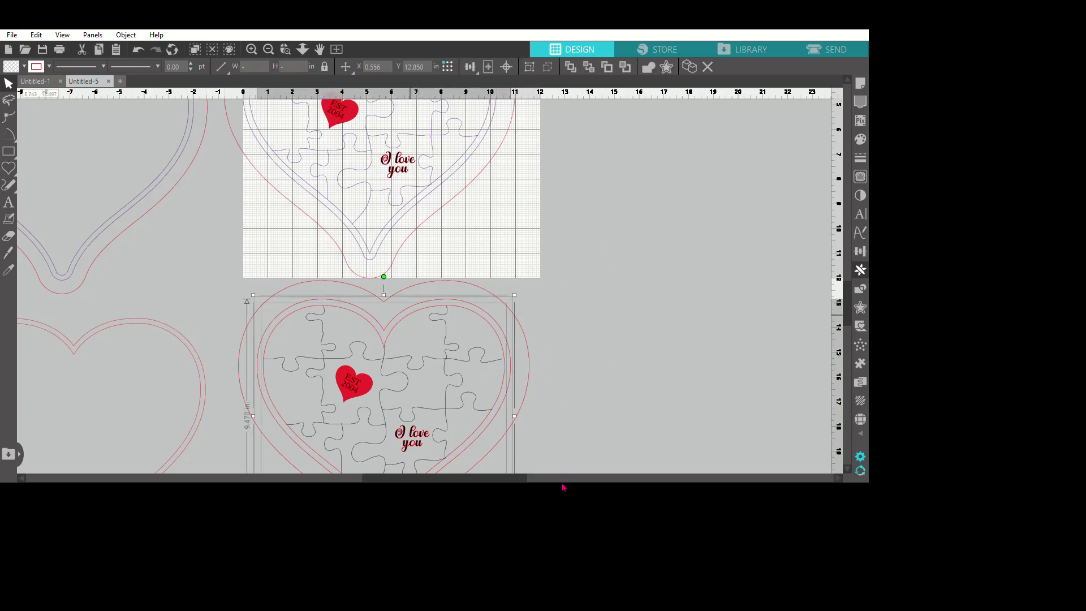
key("ctrl+g")
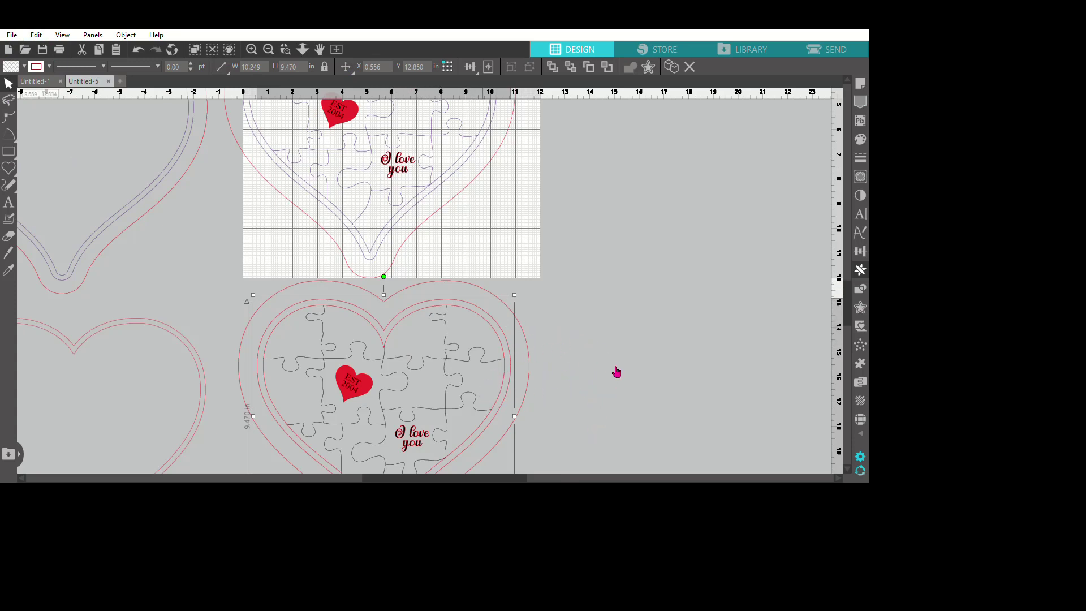
left_click(691, 390)
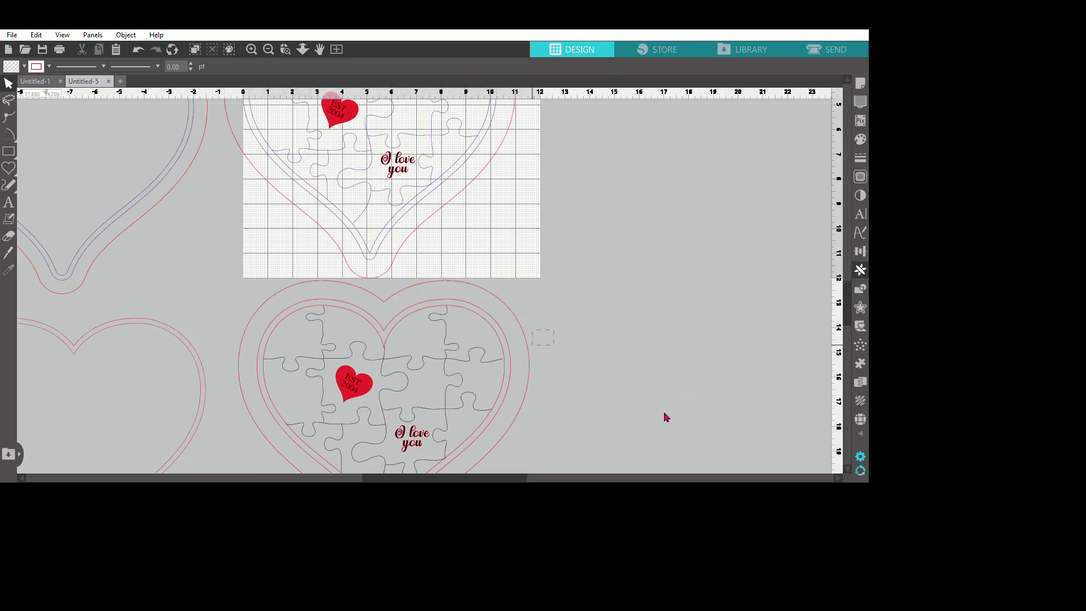
left_click(664, 420)
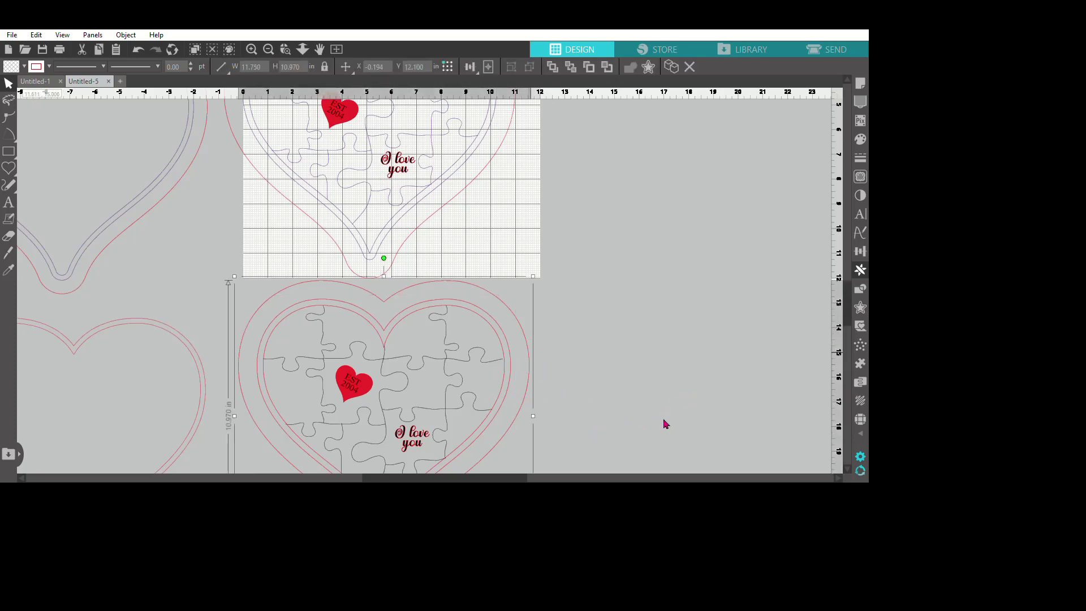
key("Delete")
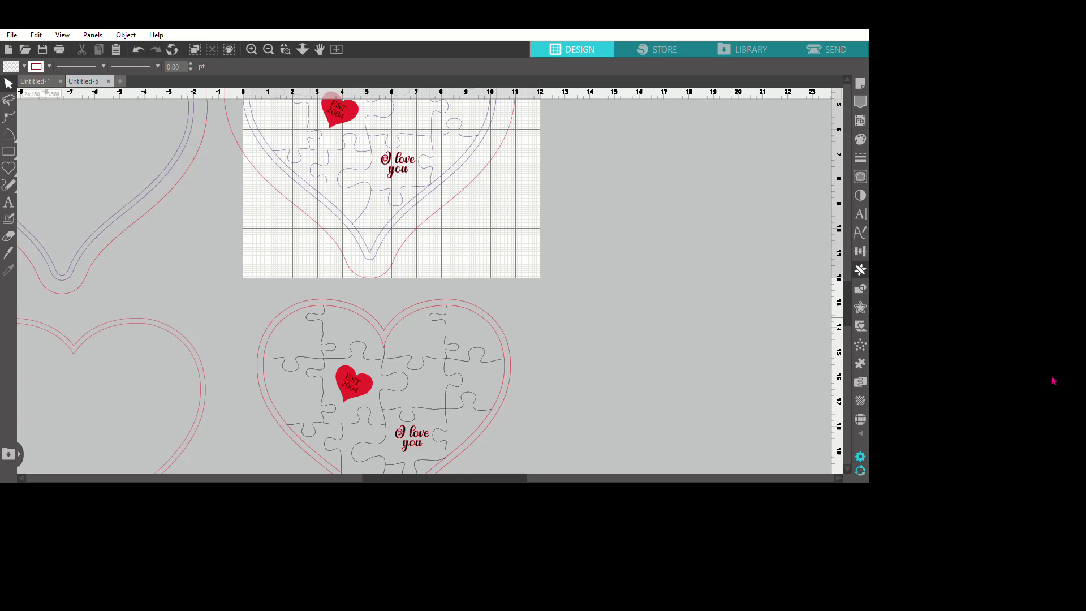
Set the line colour of the duplicate design below the page, including its puzzle lines, to red.
left_click(301, 360)
scroll(289, 283, "down", 2)
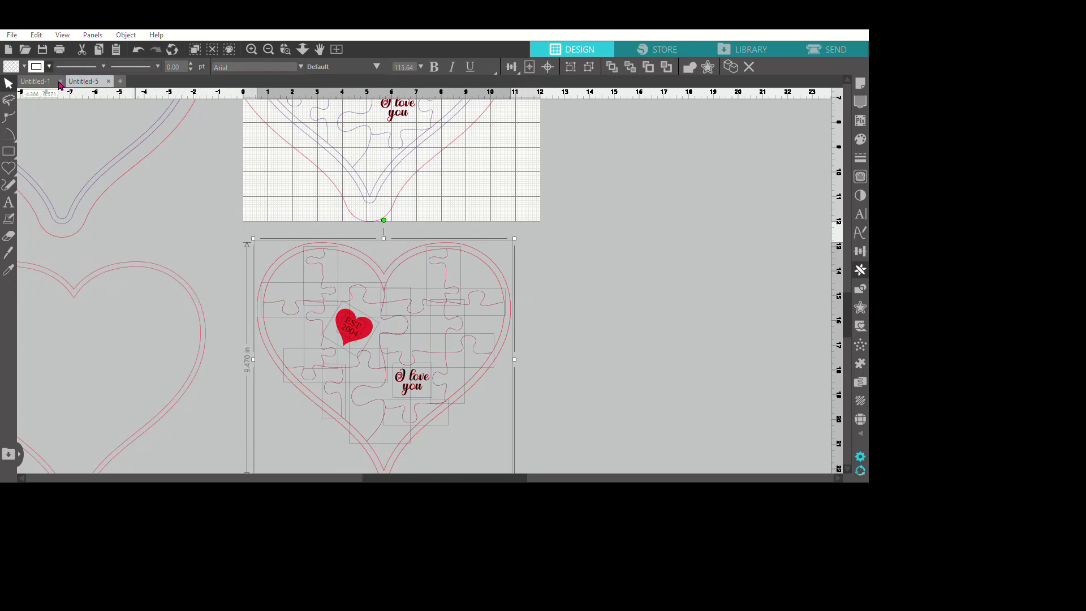
left_click(688, 469)
Change the line colour of the duplicate's "EST 2004" and "I love you" texts to black.
left_click(441, 389)
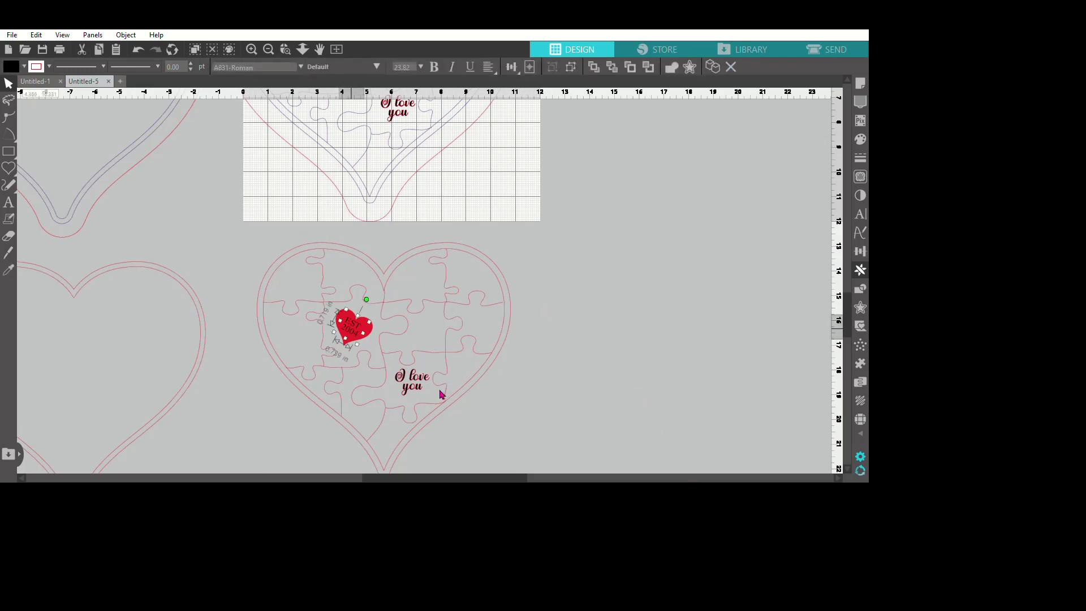
left_click(521, 467, "shift")
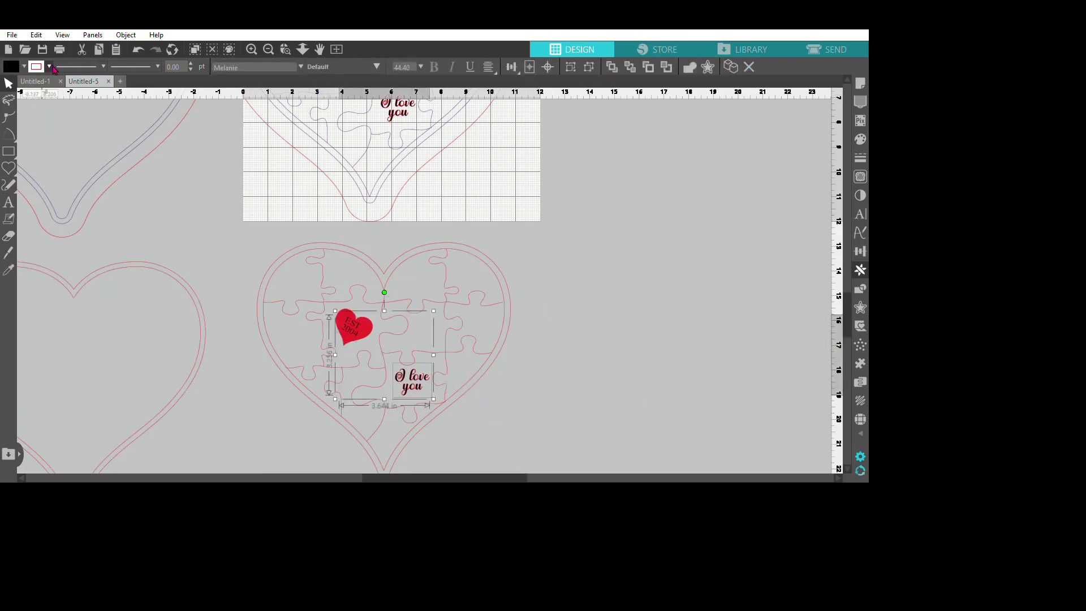
left_click(751, 421)
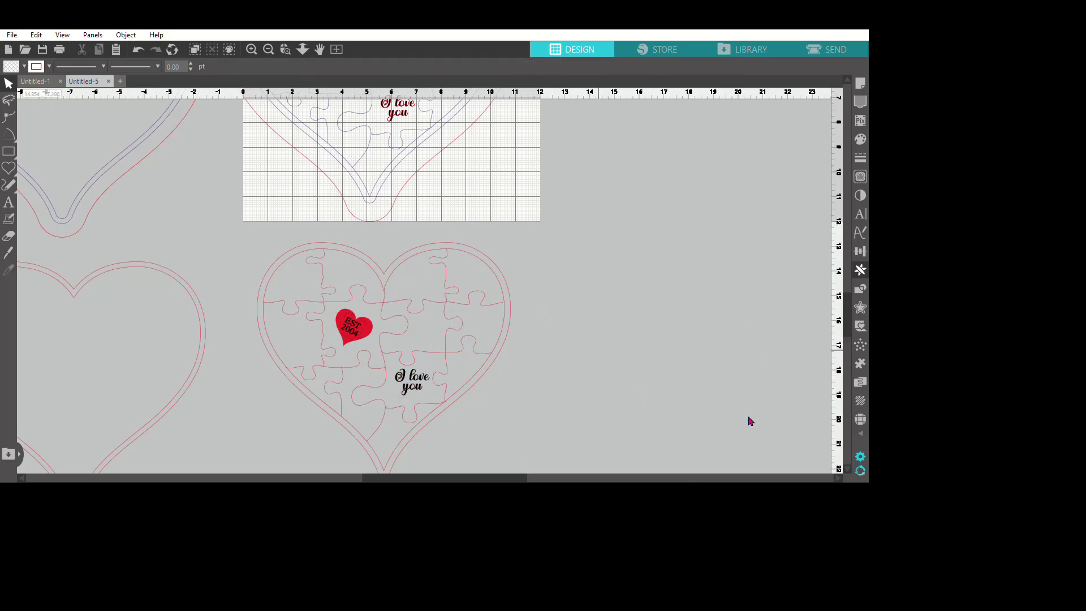